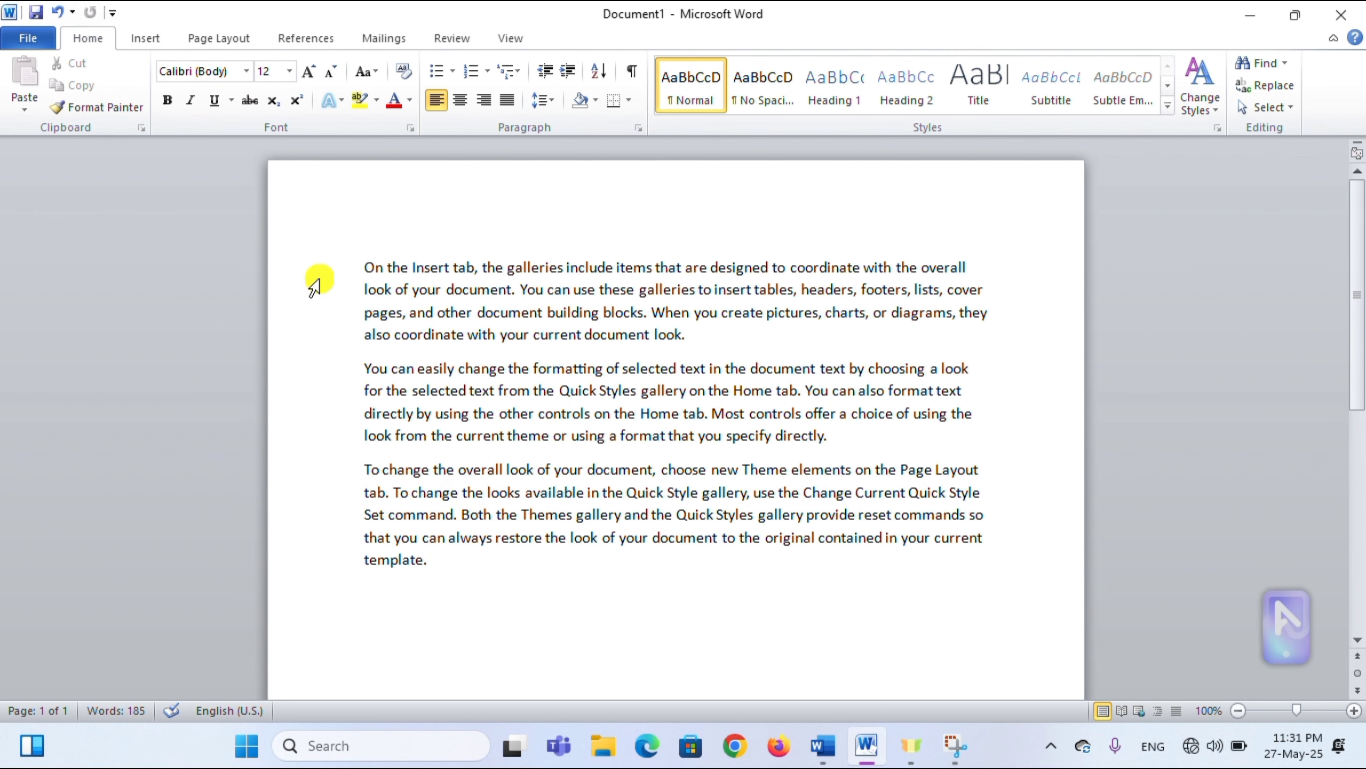
click(29, 39)
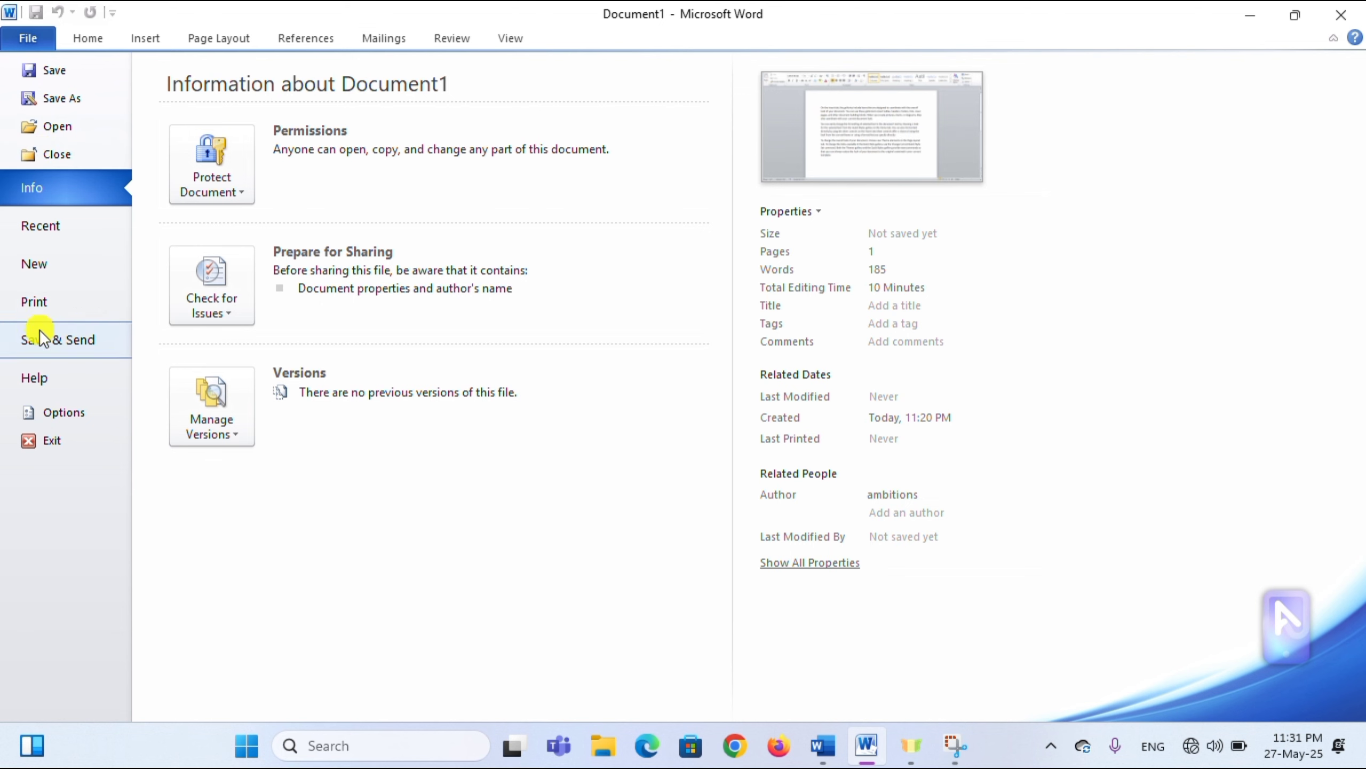
key(Escape)
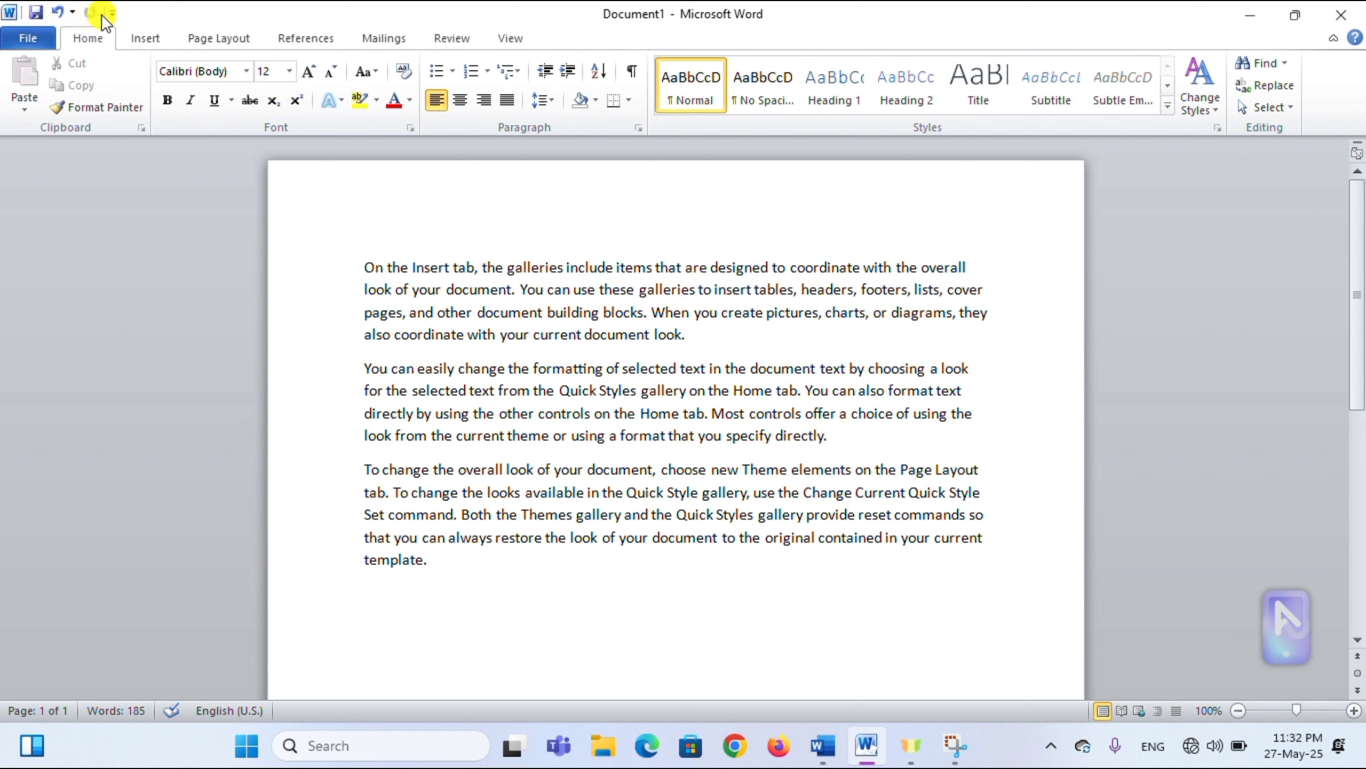
click(36, 12)
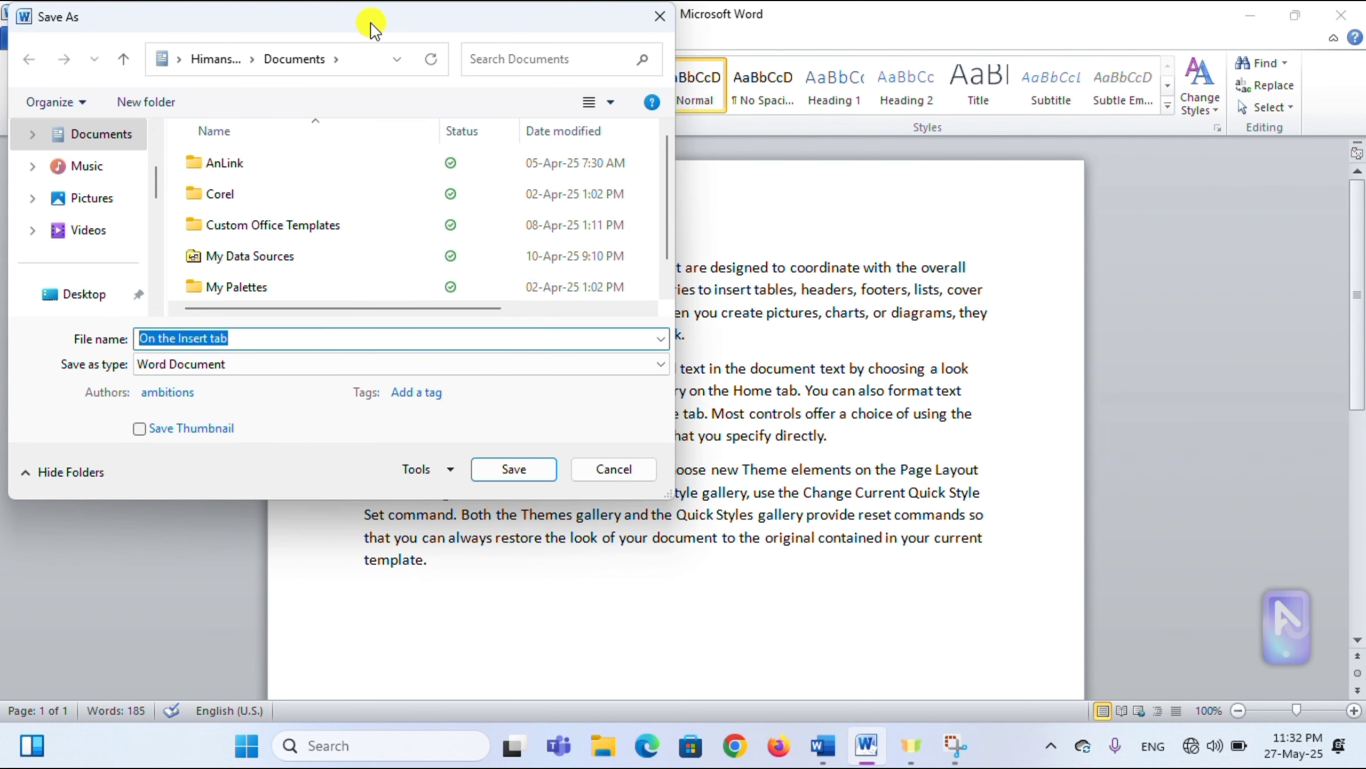
drag(370, 22, 409, 131)
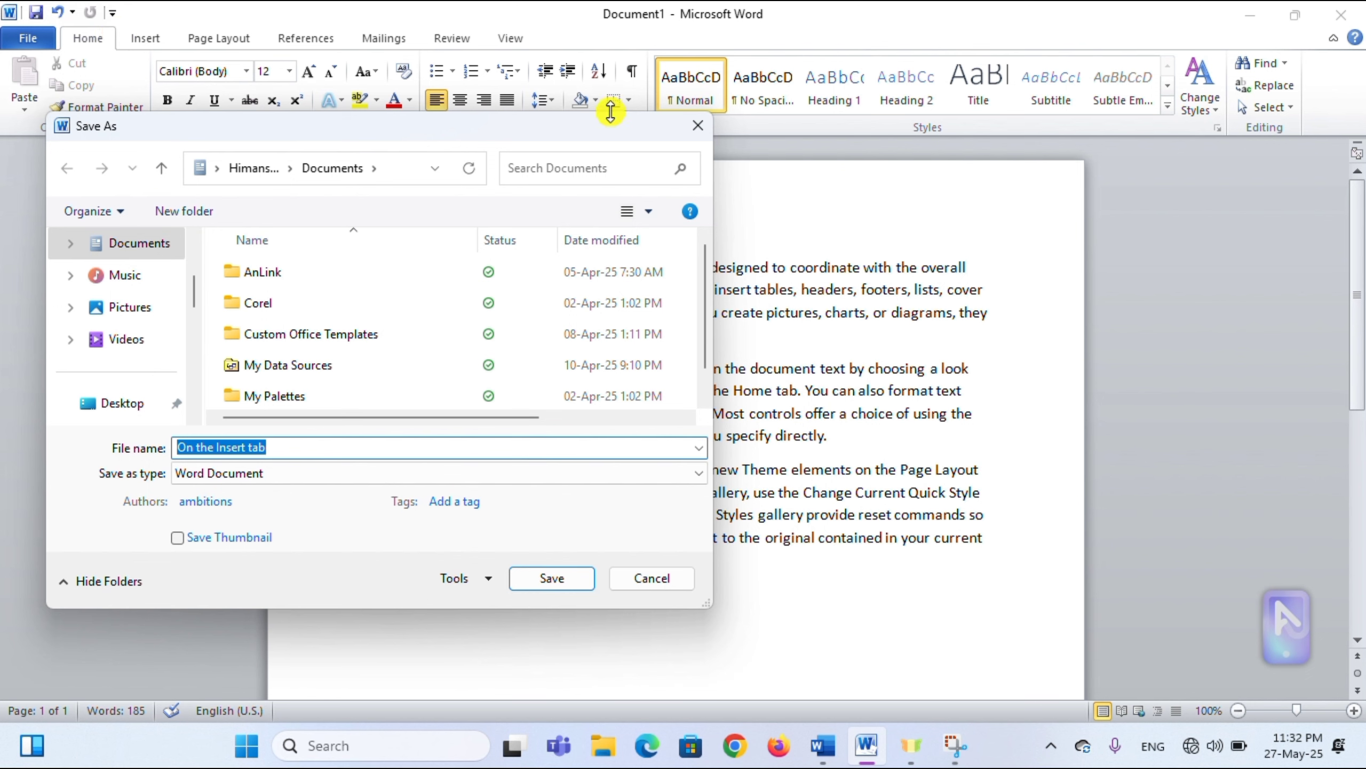
click(698, 124)
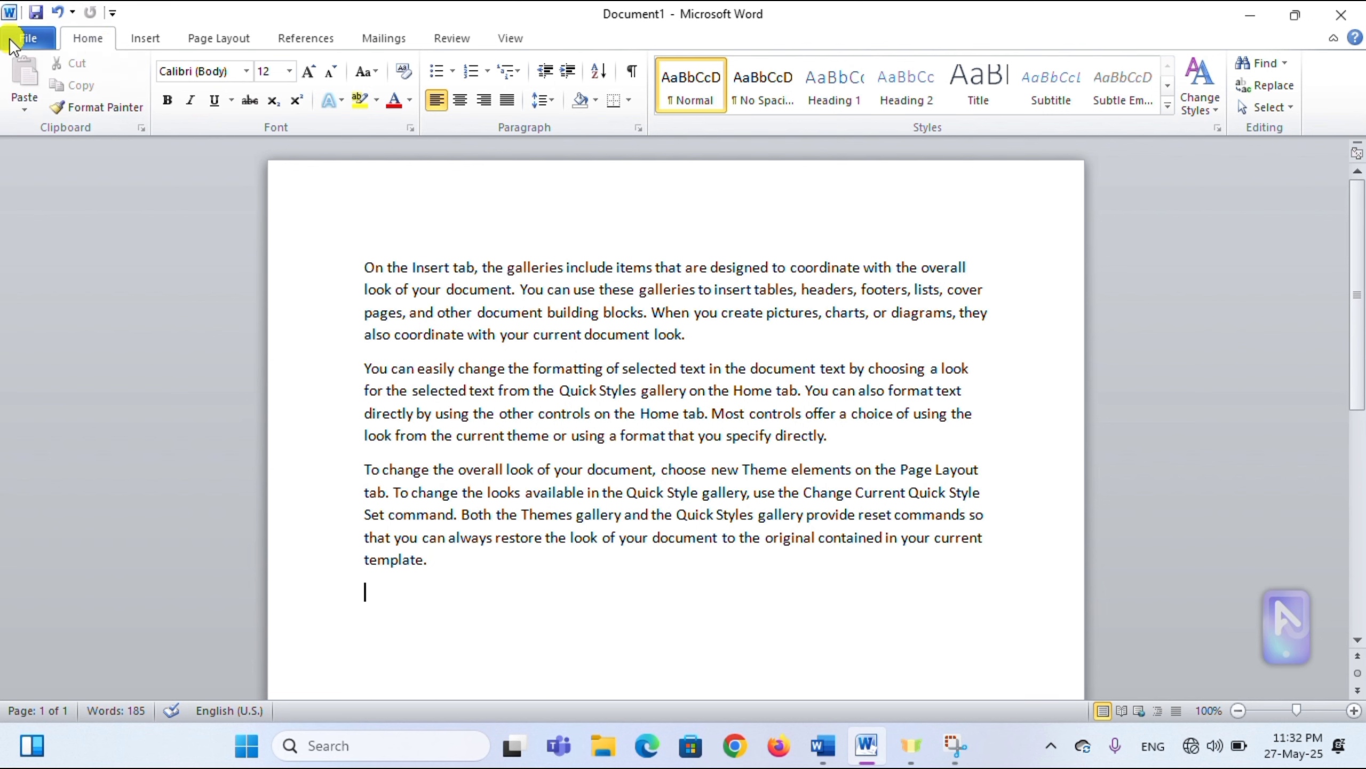
click(36, 11)
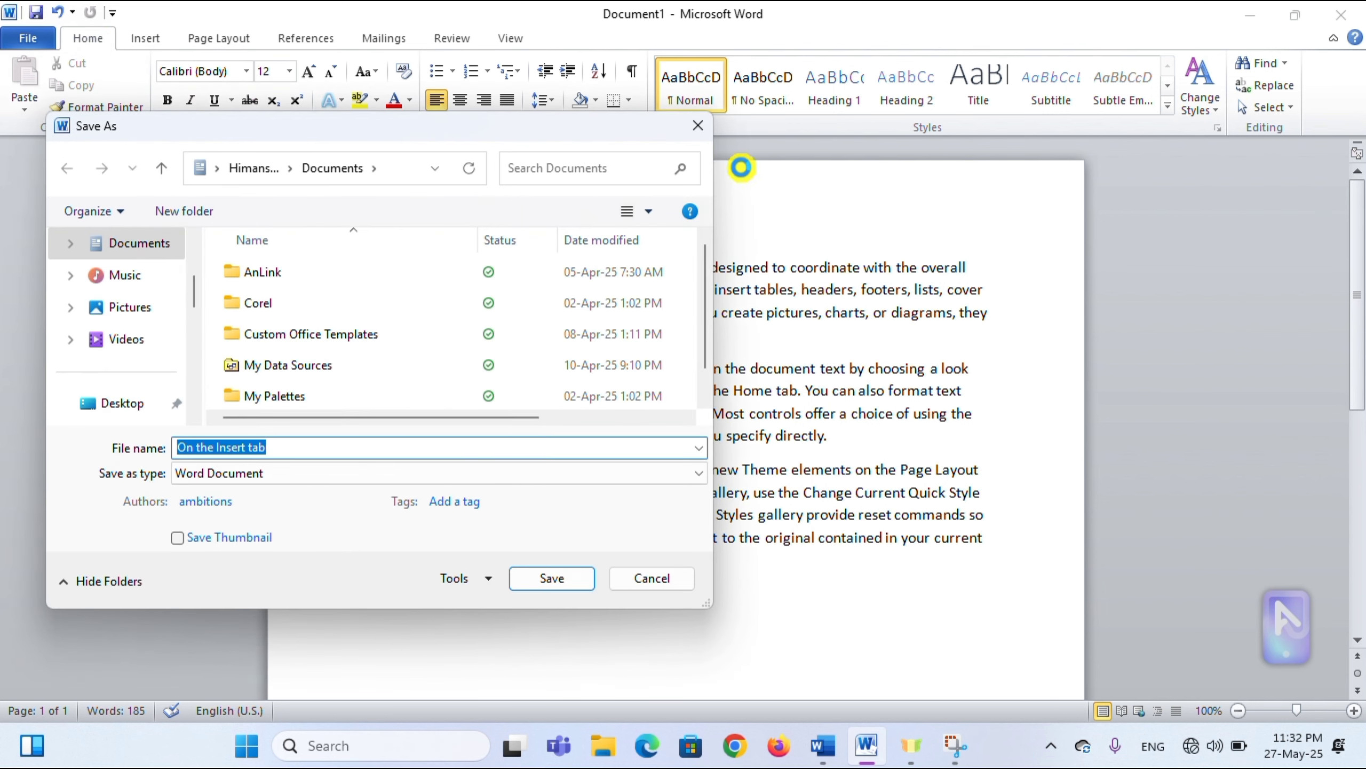
click(698, 129)
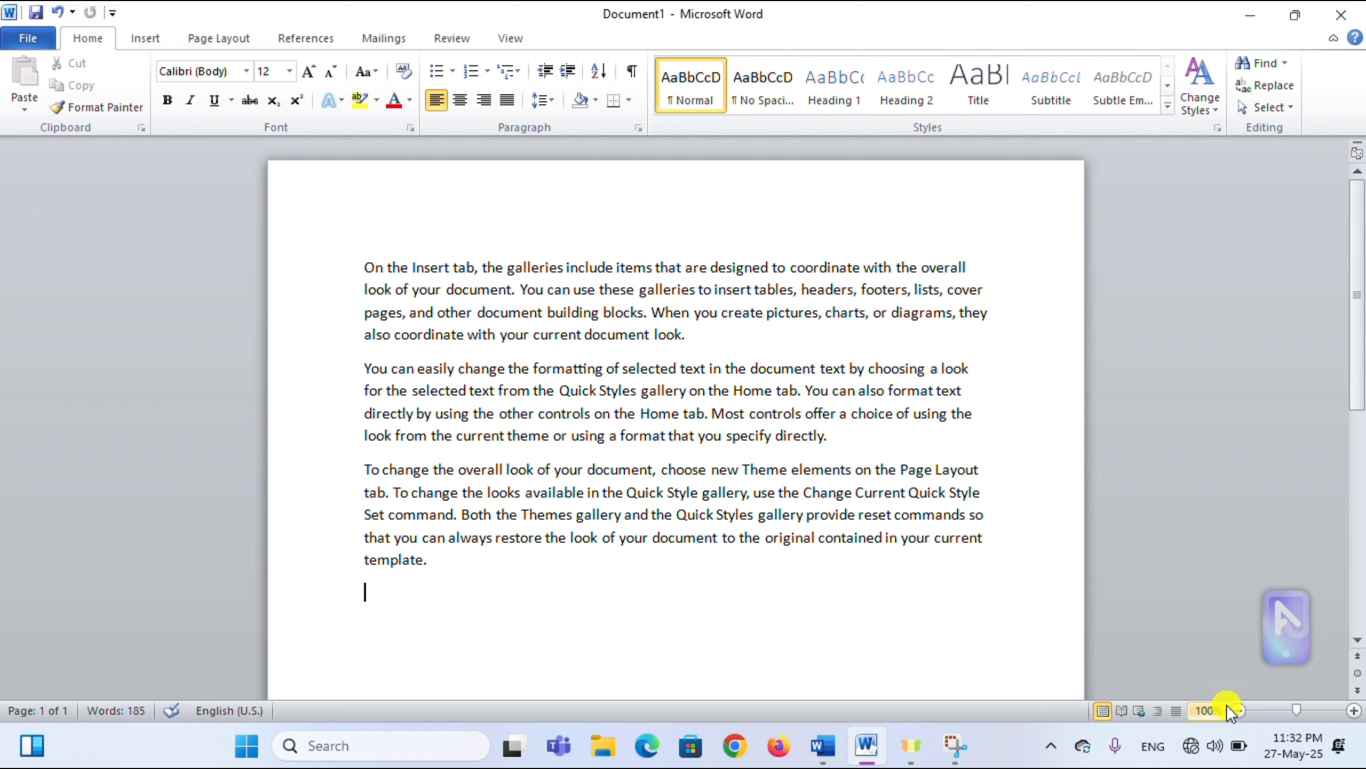
- Zoom the page to 300% and back to 100%, then show the Quick Access Toolbar customisation list
click(1322, 709)
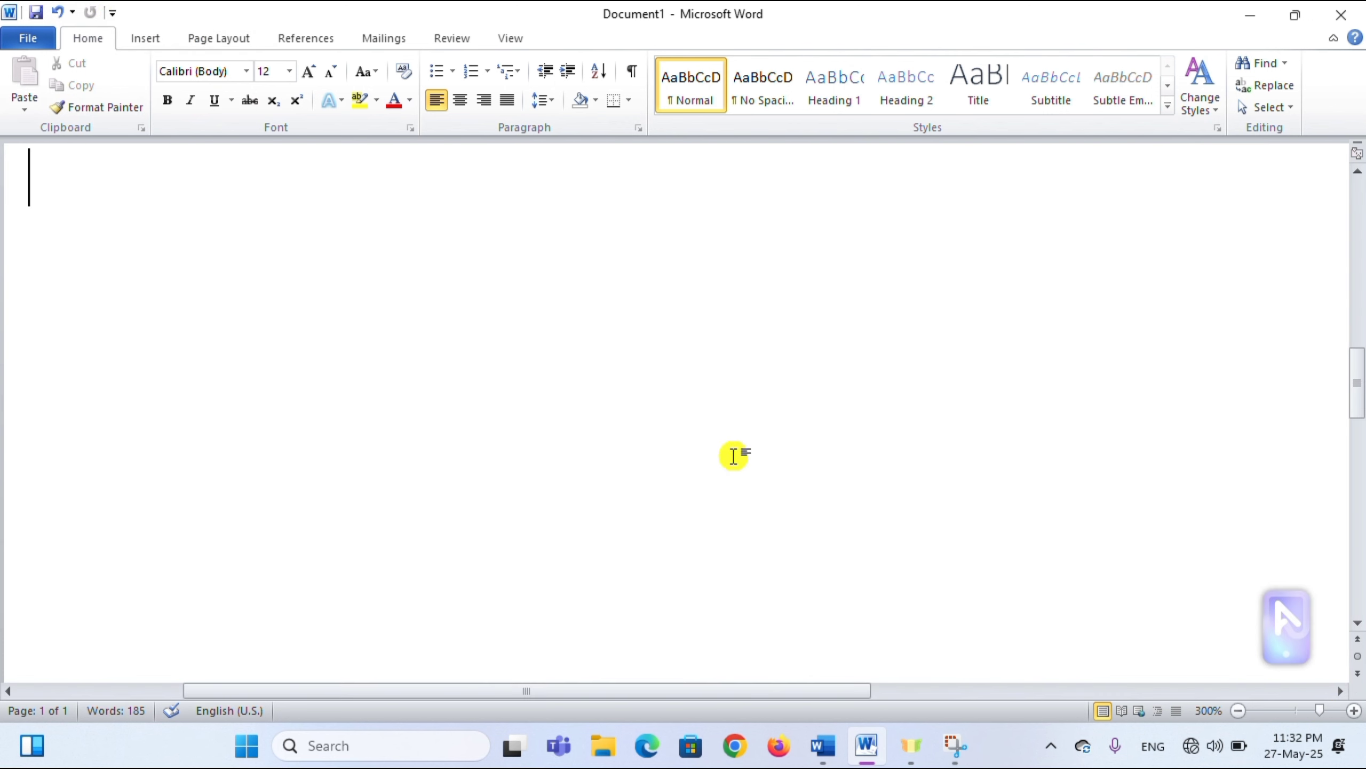
click(1296, 710)
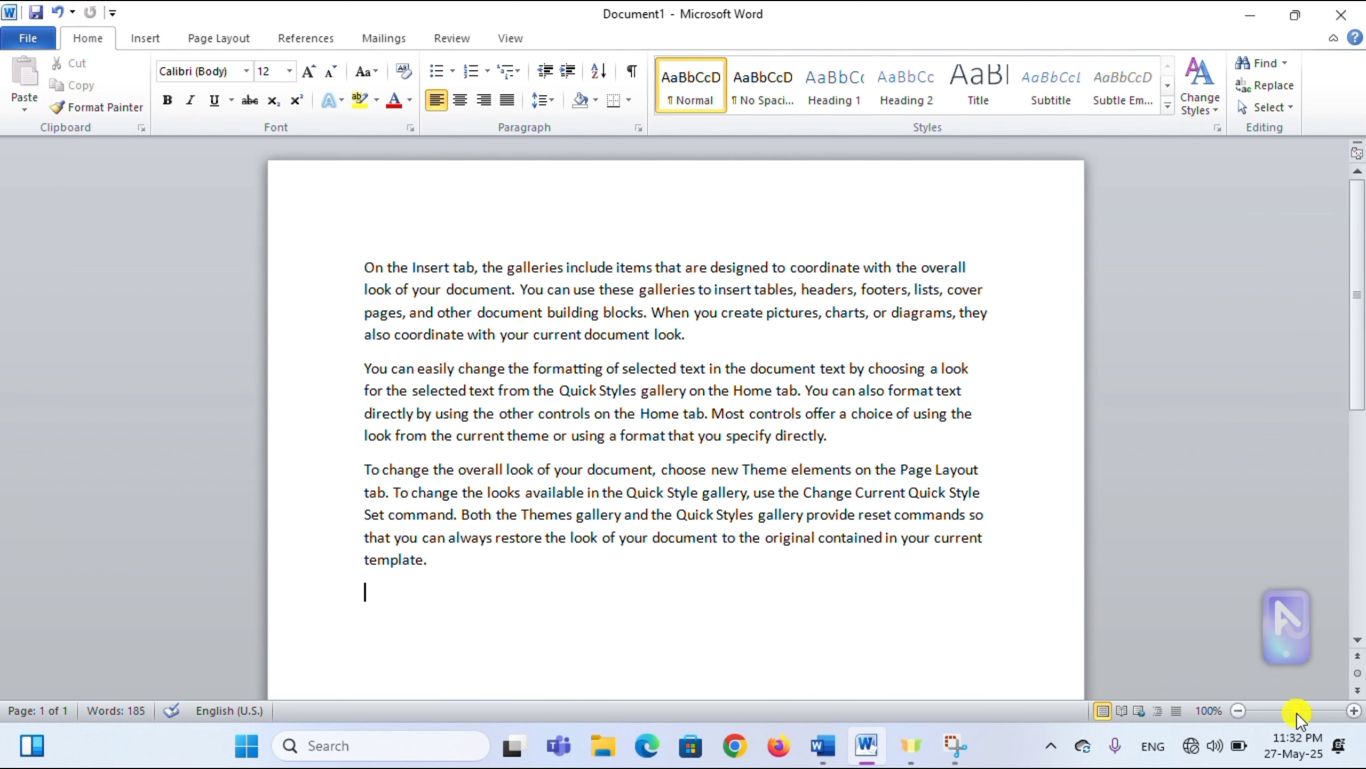
click(114, 13)
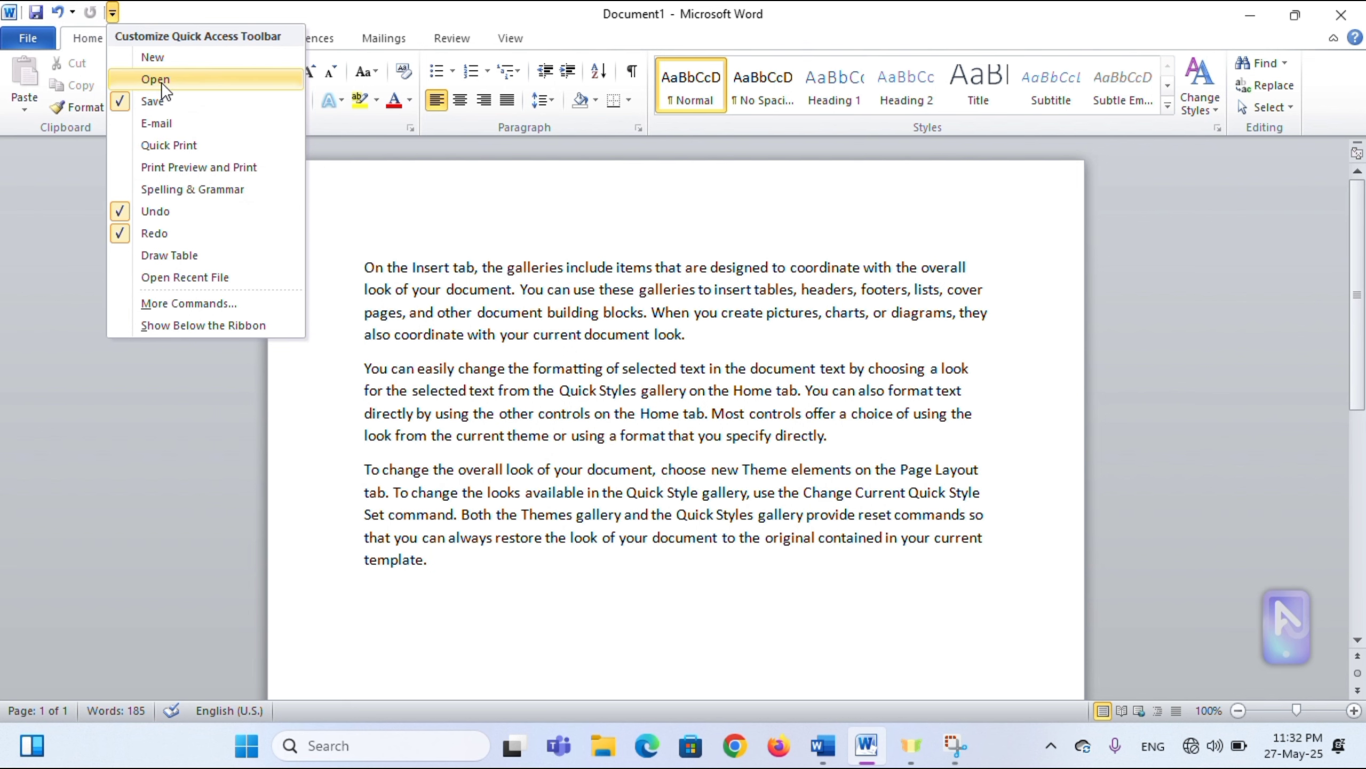
- Add New, Open, Quick Print and Print Preview and Print to the Quick Access Toolbar
click(153, 61)
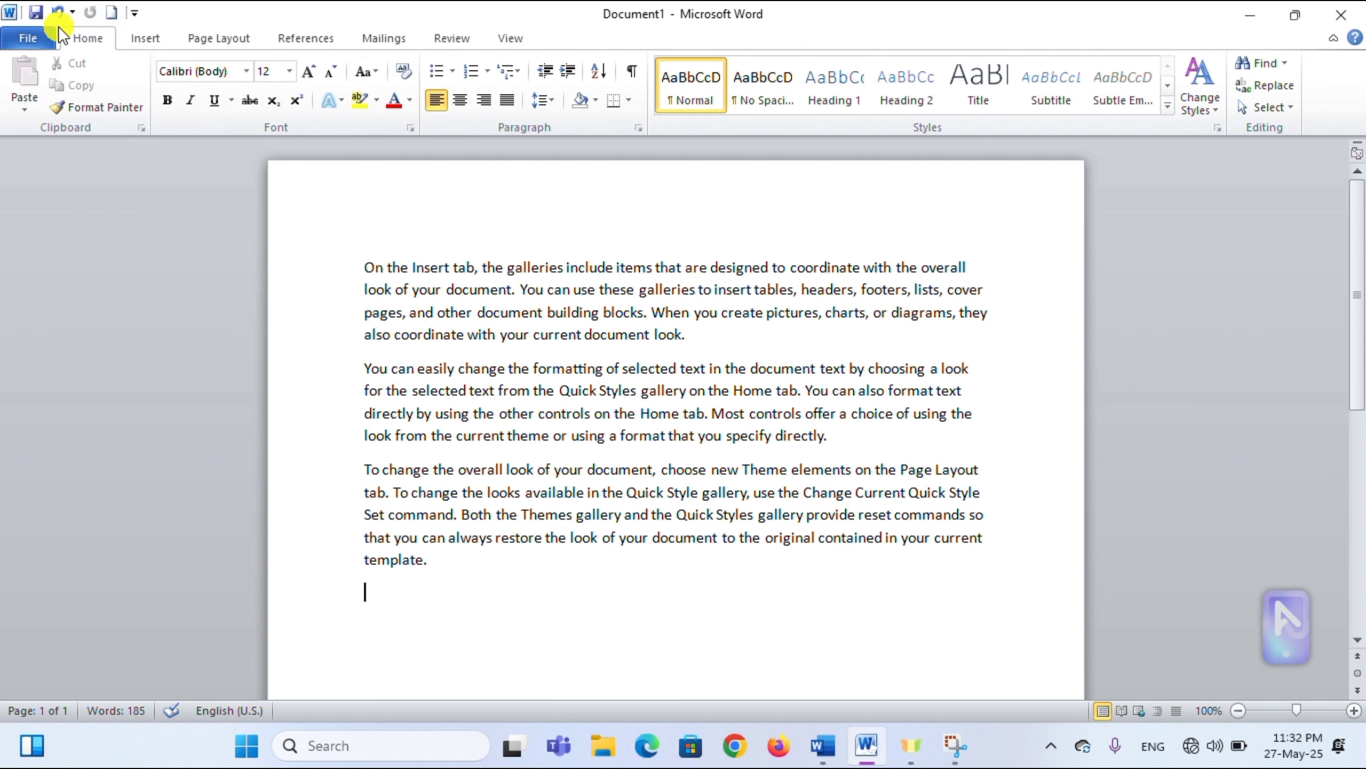
click(135, 12)
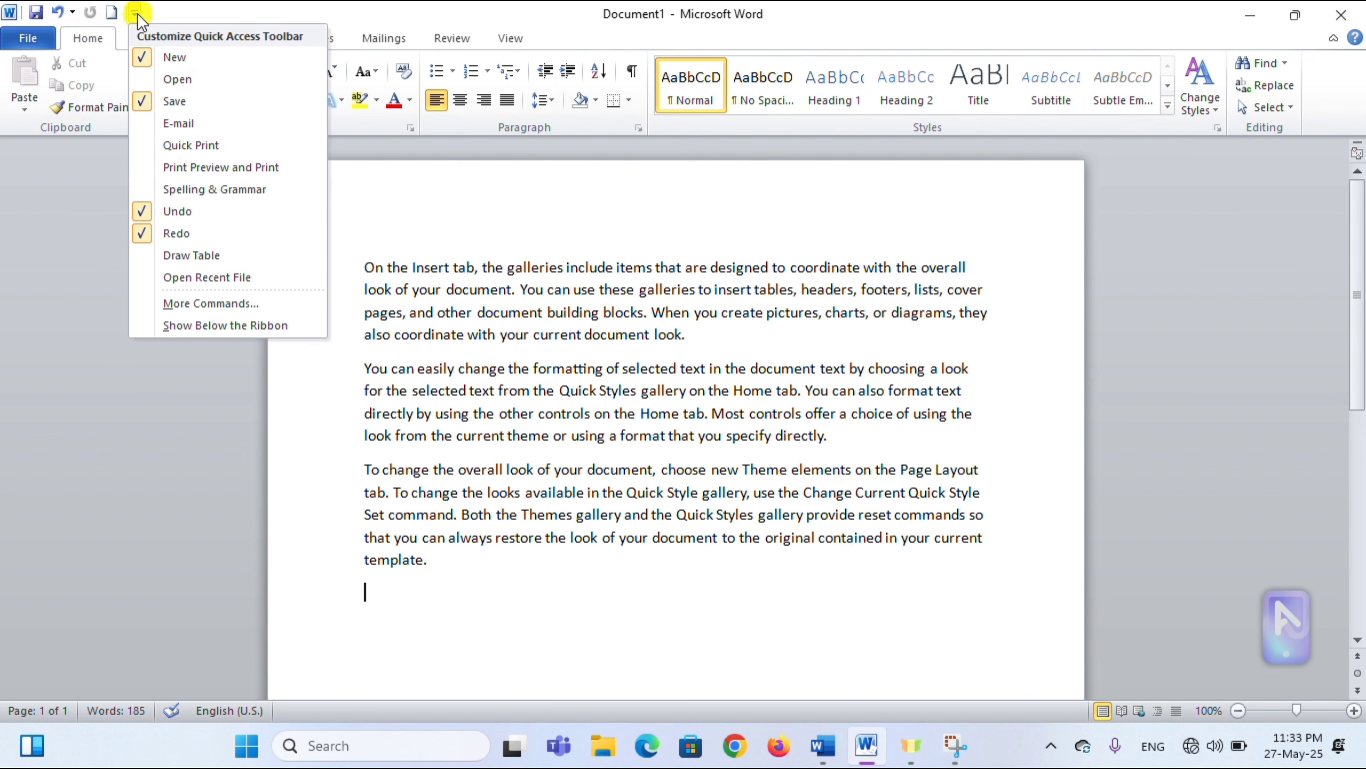
click(194, 81)
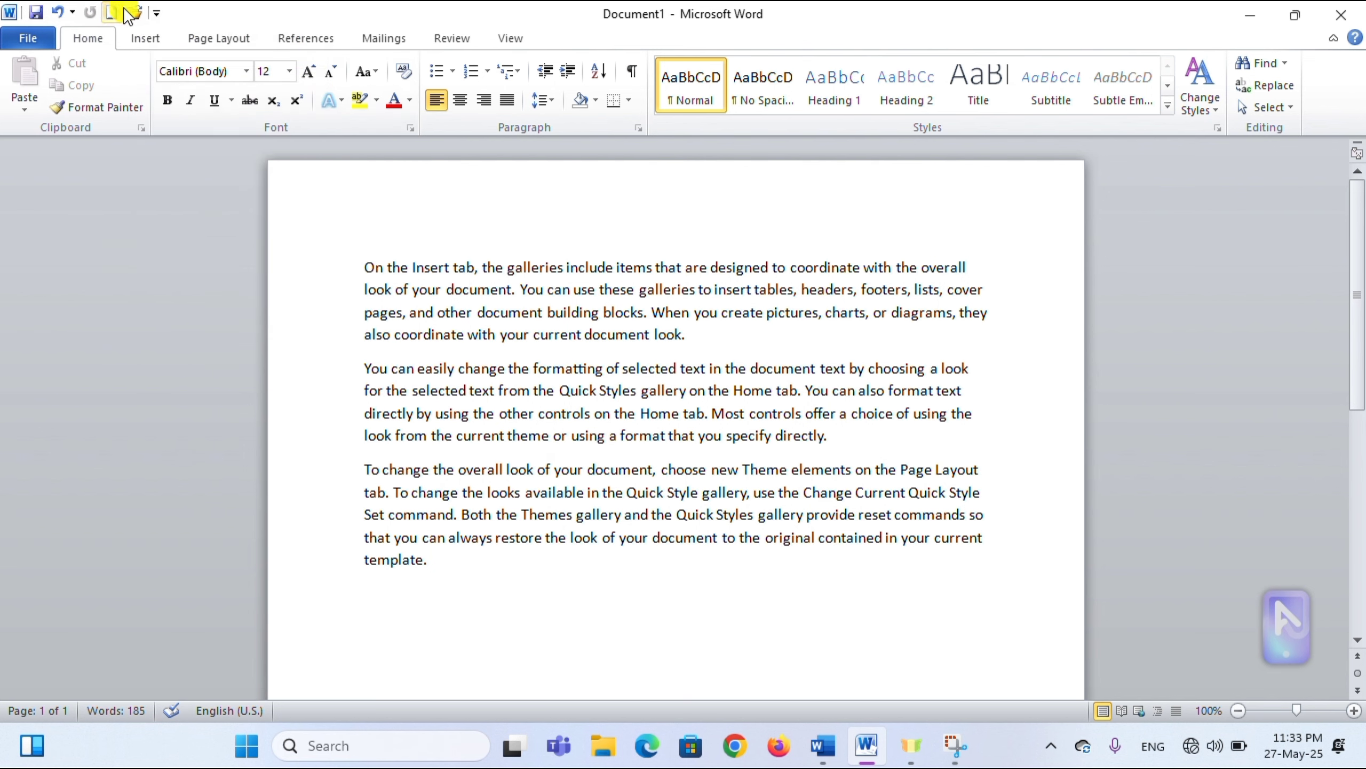
click(157, 13)
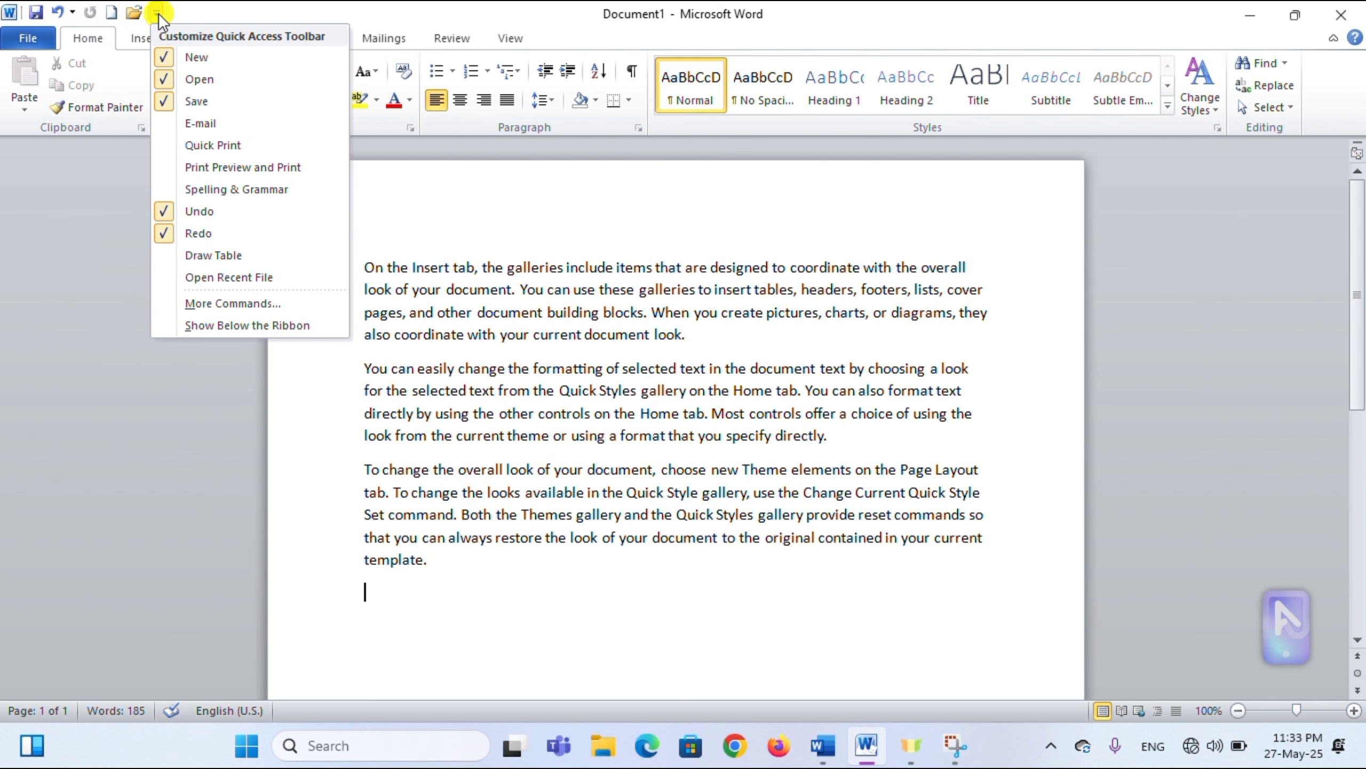
click(239, 149)
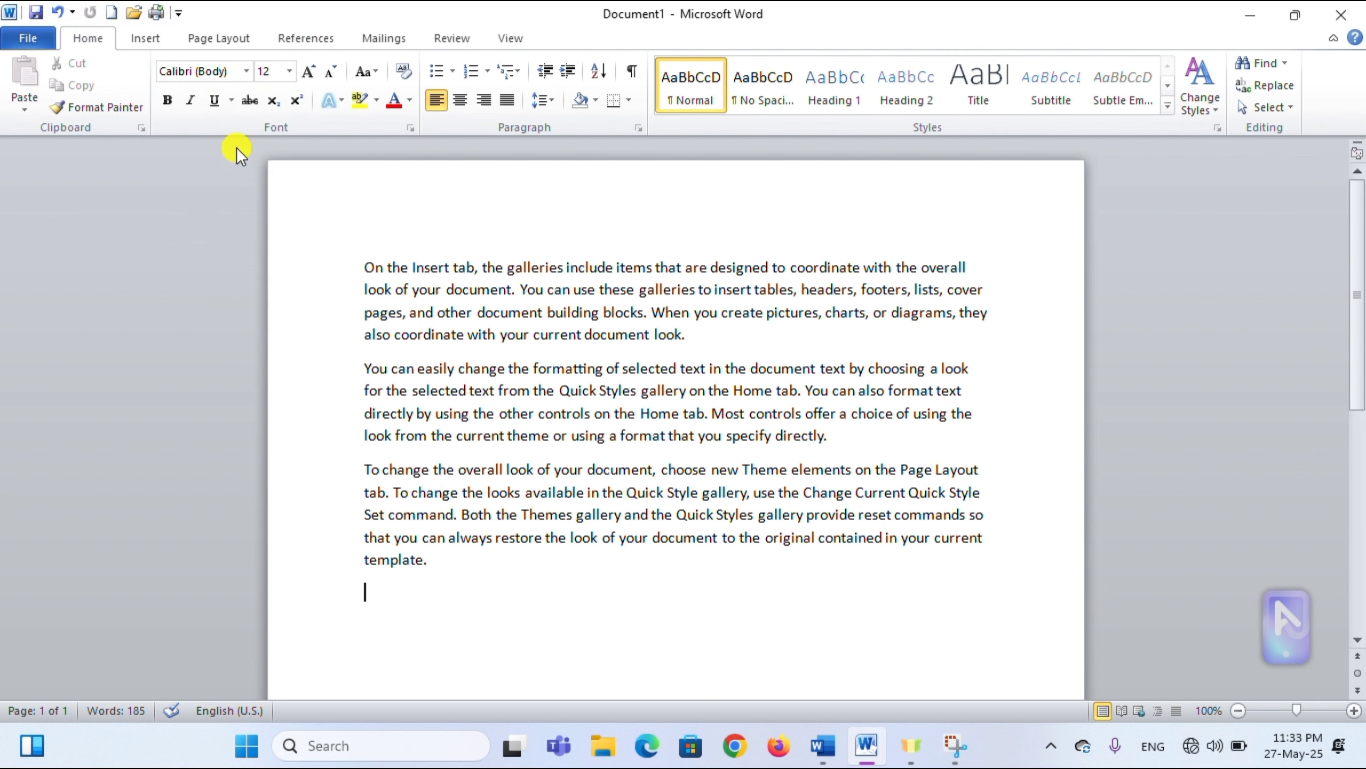
click(177, 12)
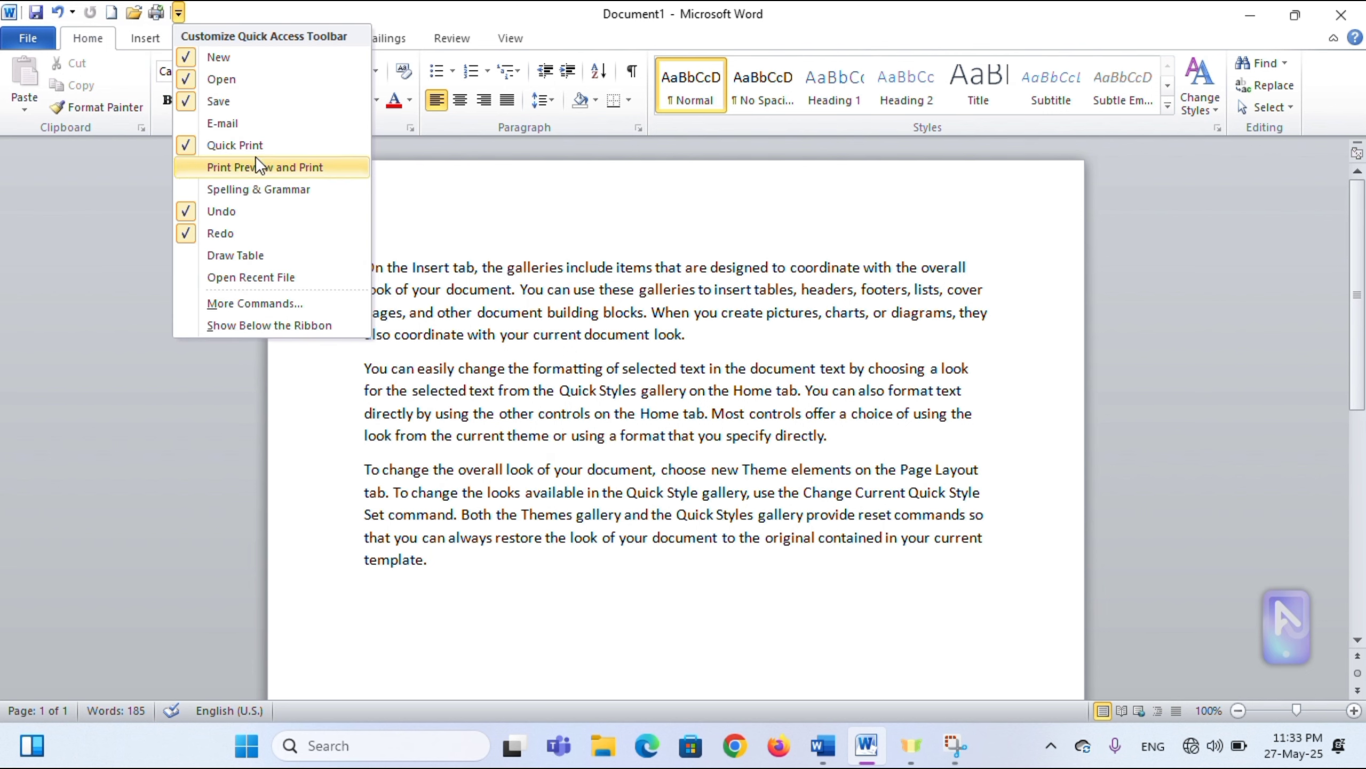
click(271, 168)
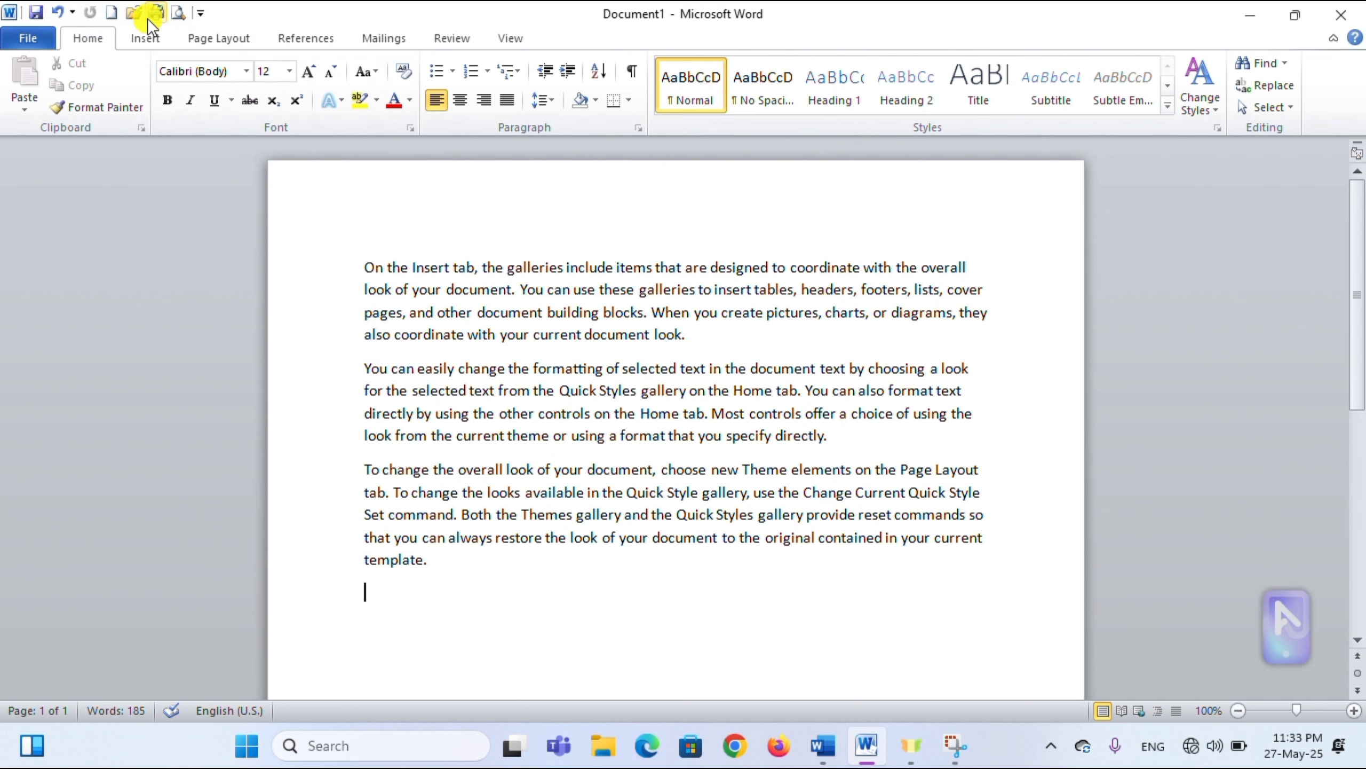
- Remove Print Preview and Print, Quick Print and Redo from the Quick Access Toolbar
click(201, 14)
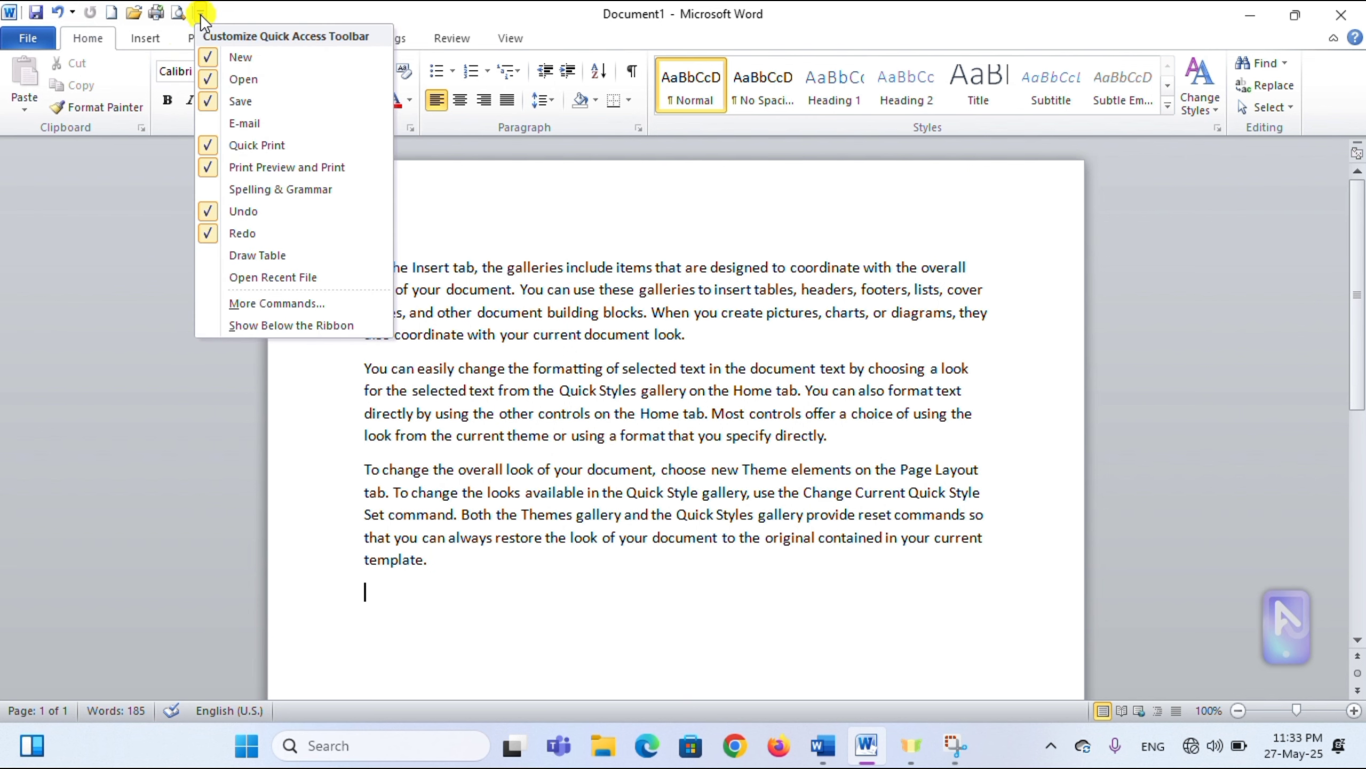
click(280, 172)
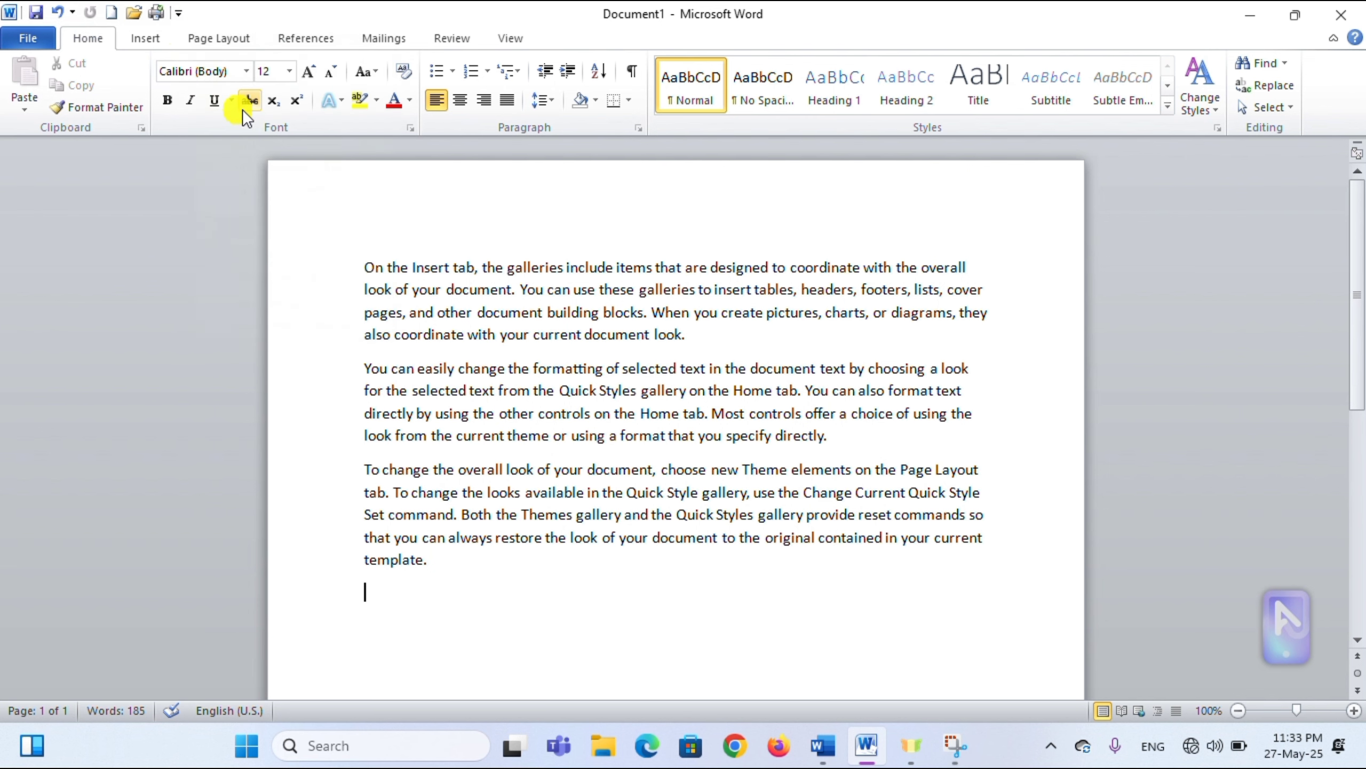
click(178, 13)
click(246, 151)
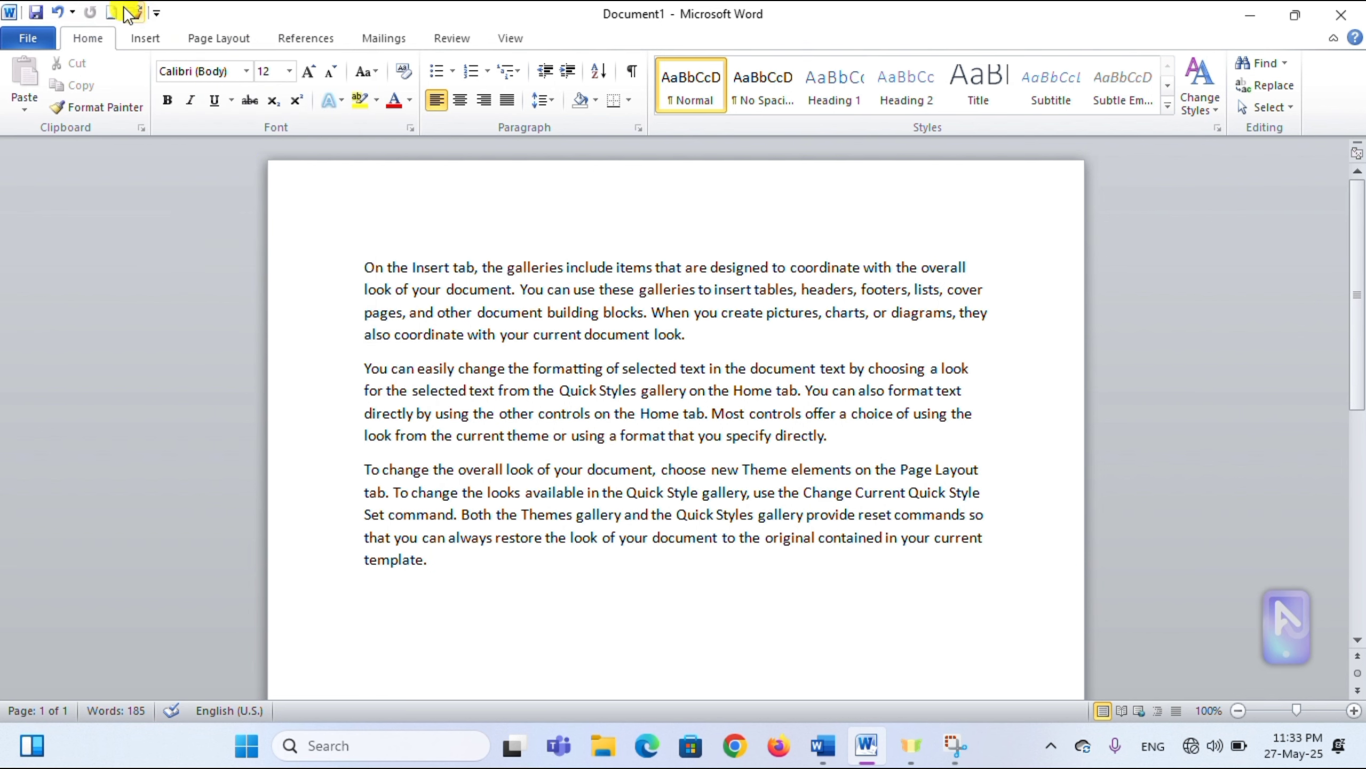
click(156, 13)
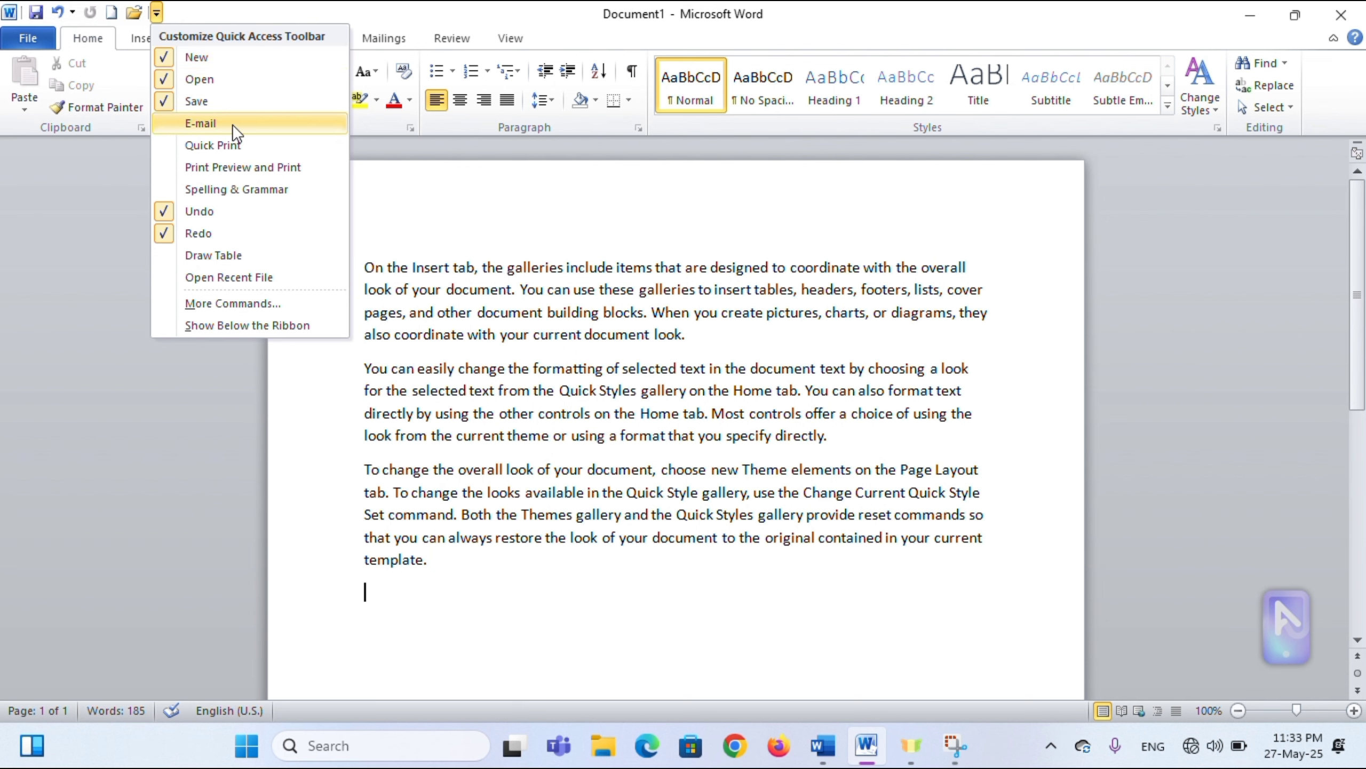
click(207, 231)
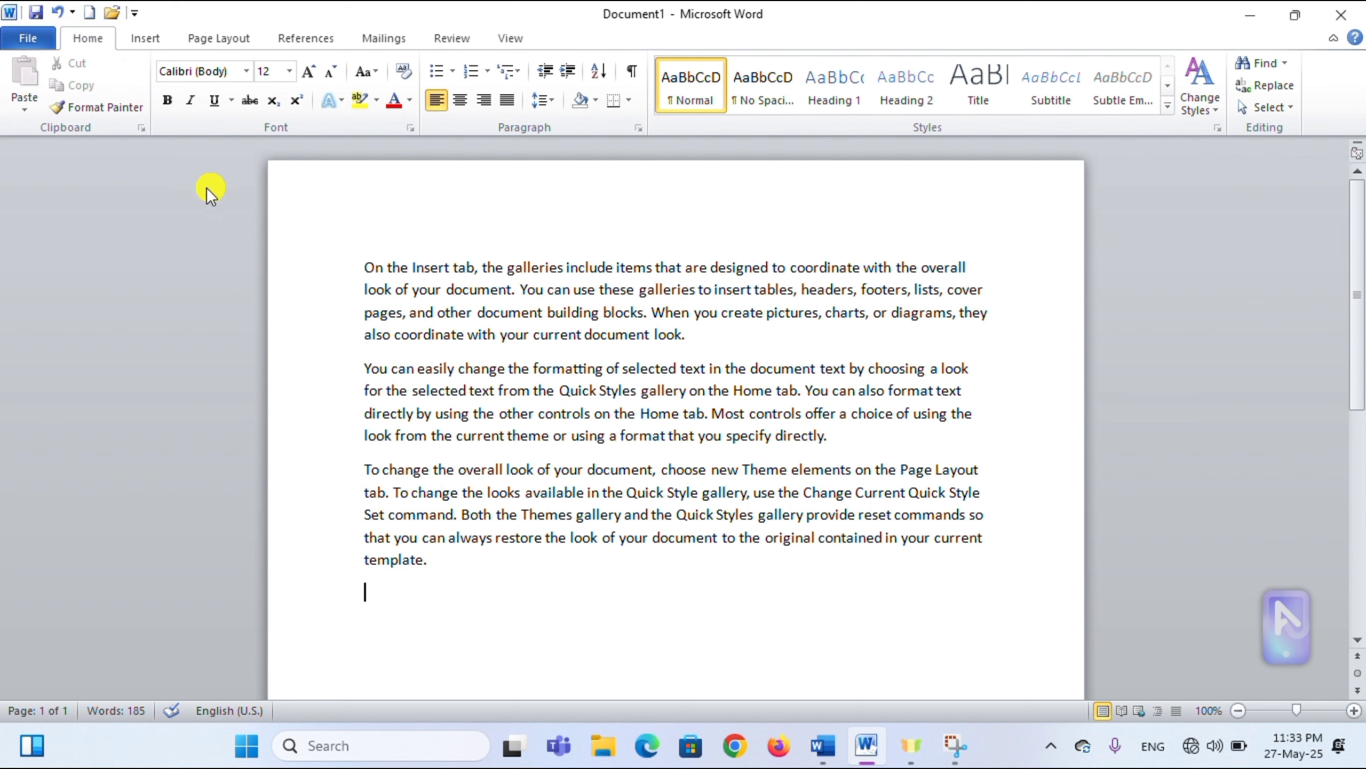
click(30, 38)
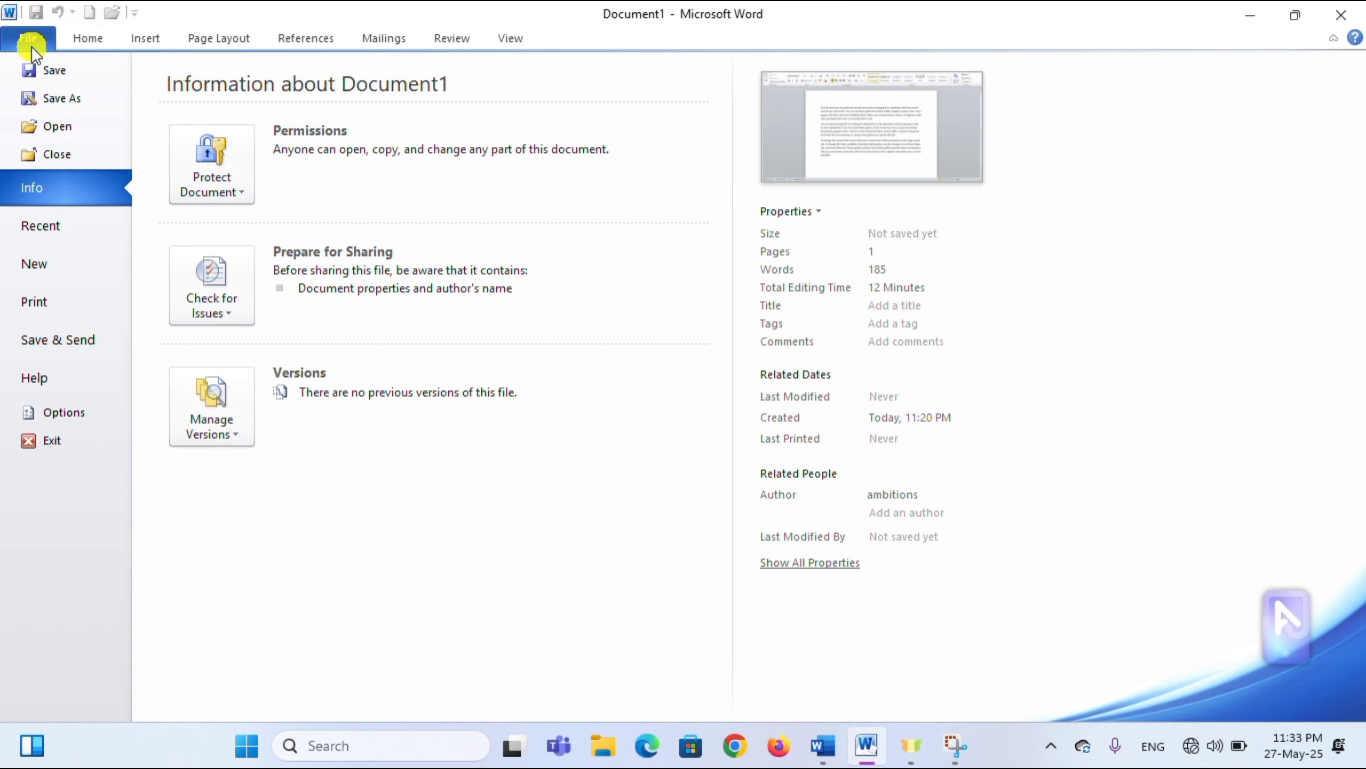
- Start saving Document1 from the File page and move the Save As window to the screen centre
click(79, 70)
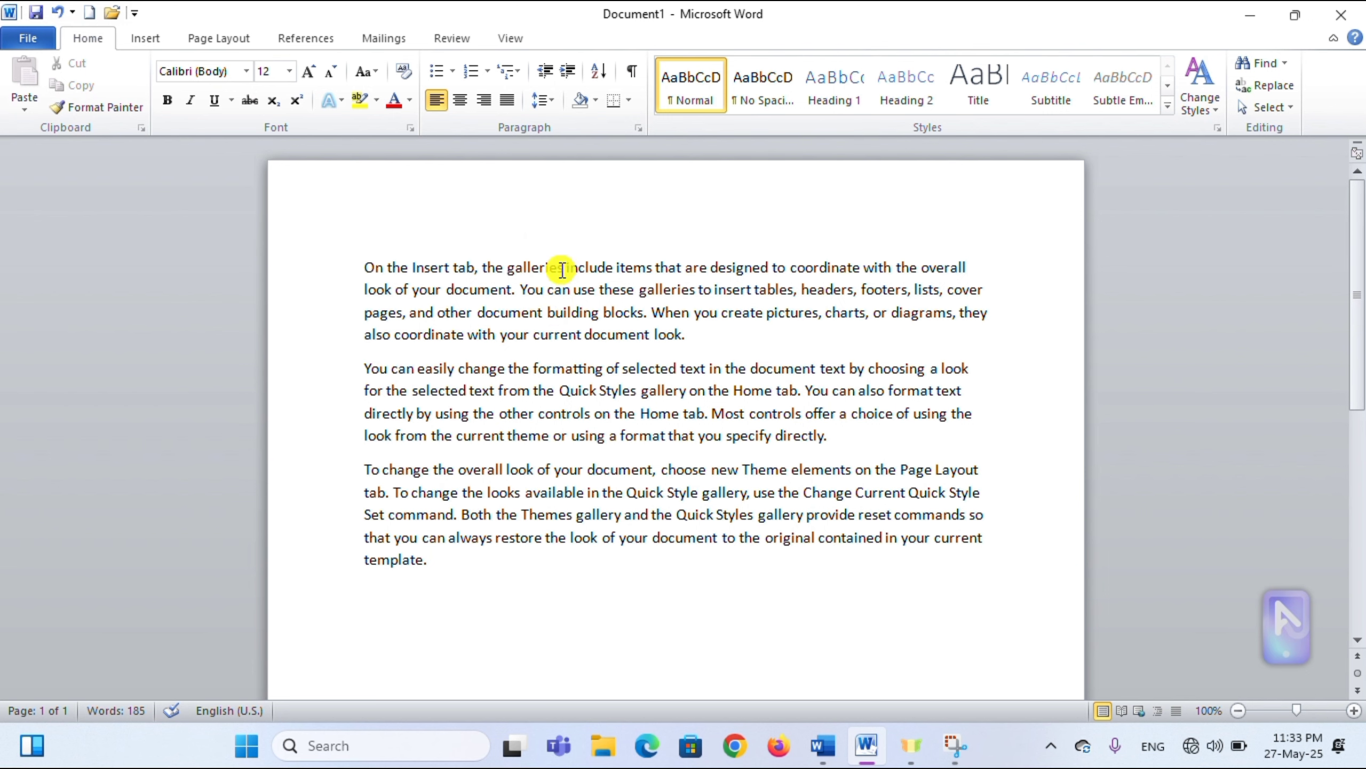
click(27, 38)
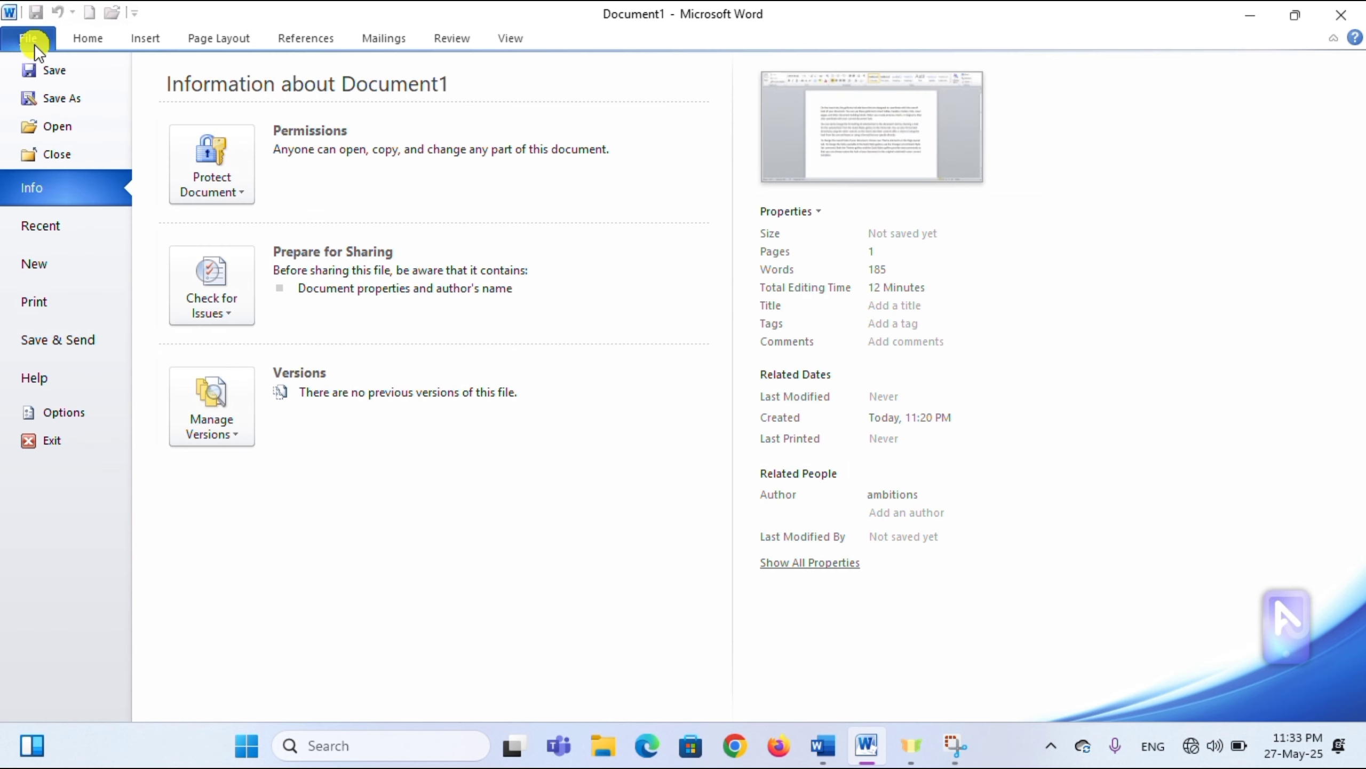
click(66, 71)
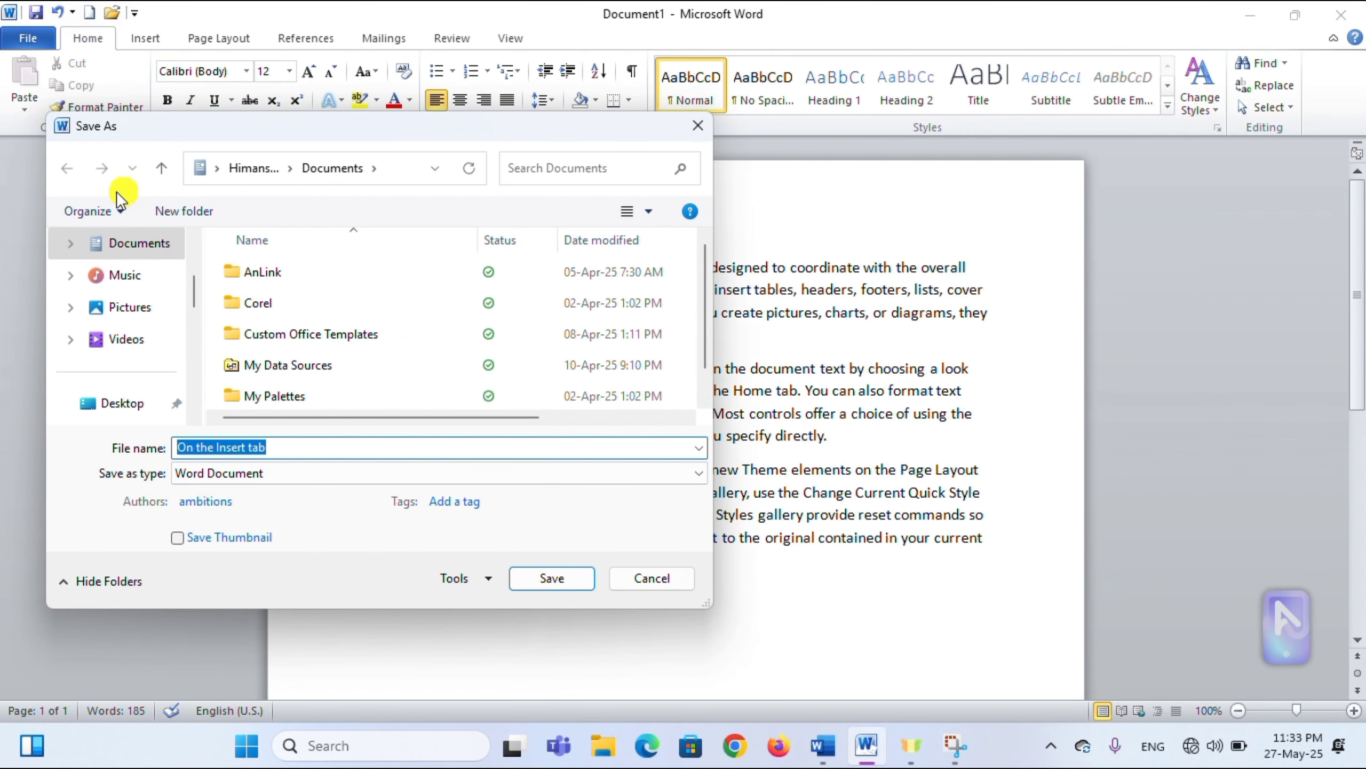
drag(278, 120, 605, 139)
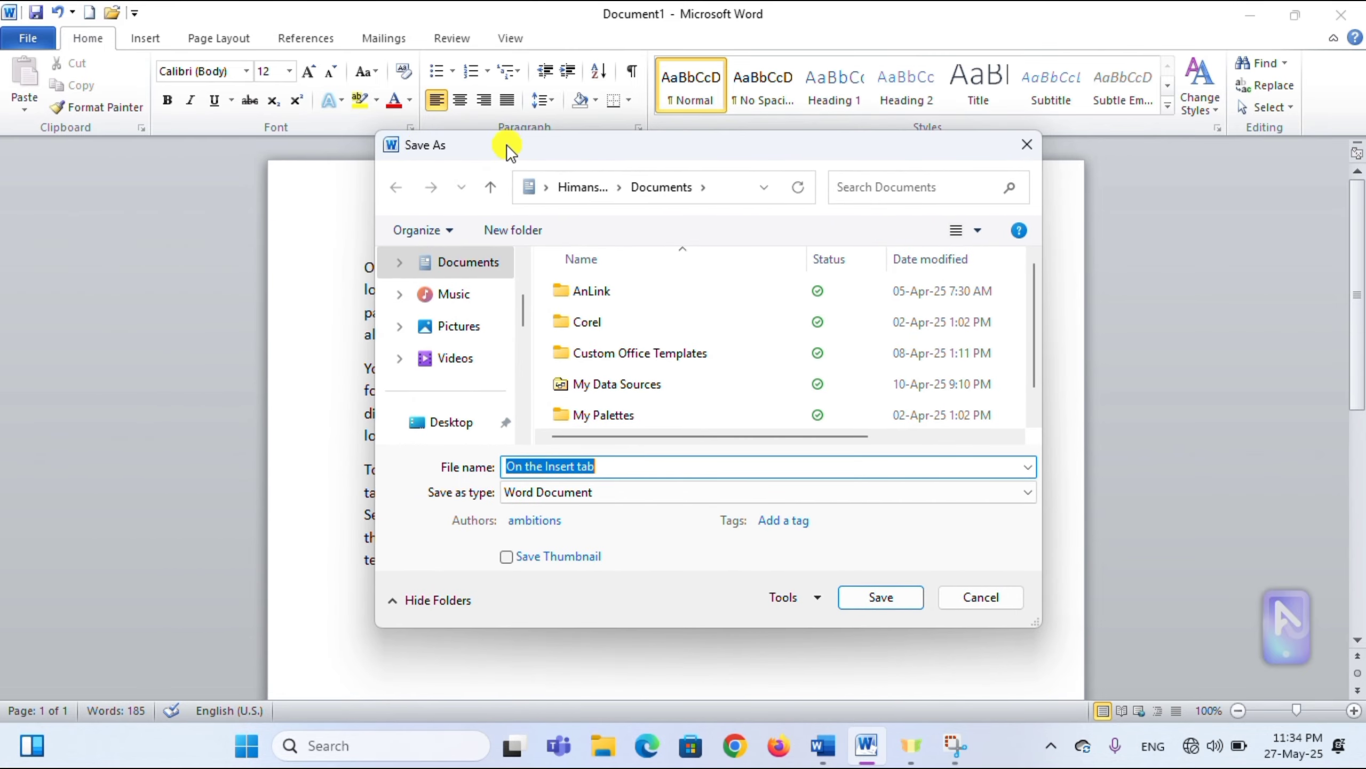
drag(508, 150, 372, 151)
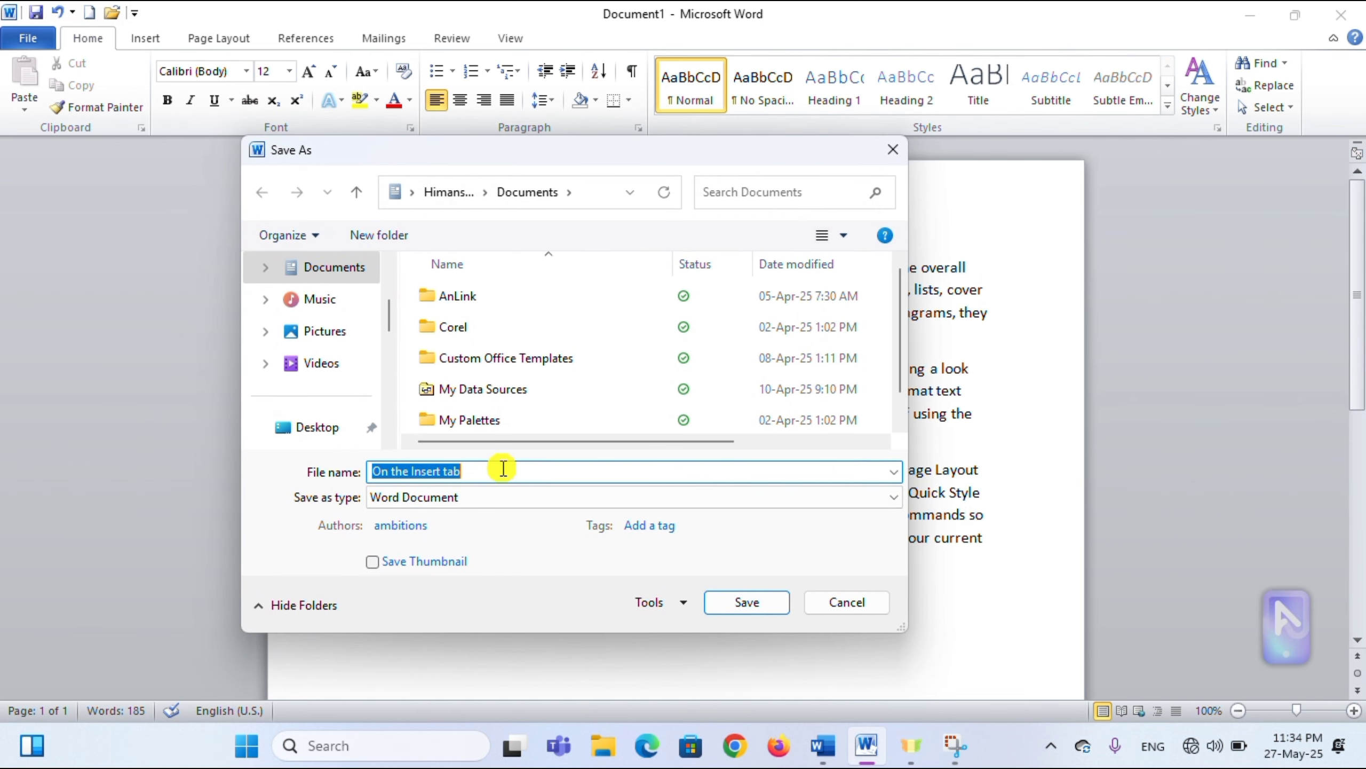
- Replace the suggested name 'On the Insert tab' with a new file name, keeping Documents and Word Document
key(BackSpace)
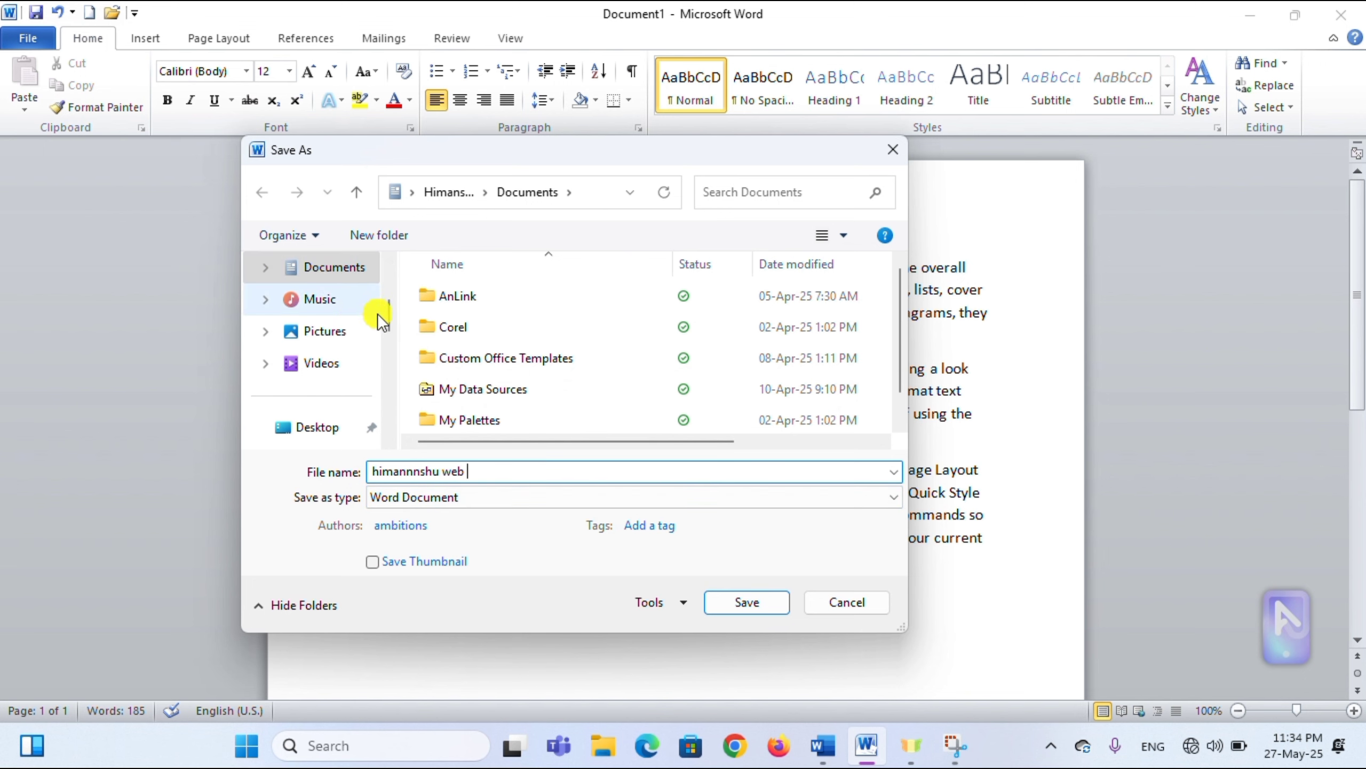
mouse_move(388, 320)
mouse_down()
mouse_move(391, 276)
mouse_move(389, 305)
mouse_up()
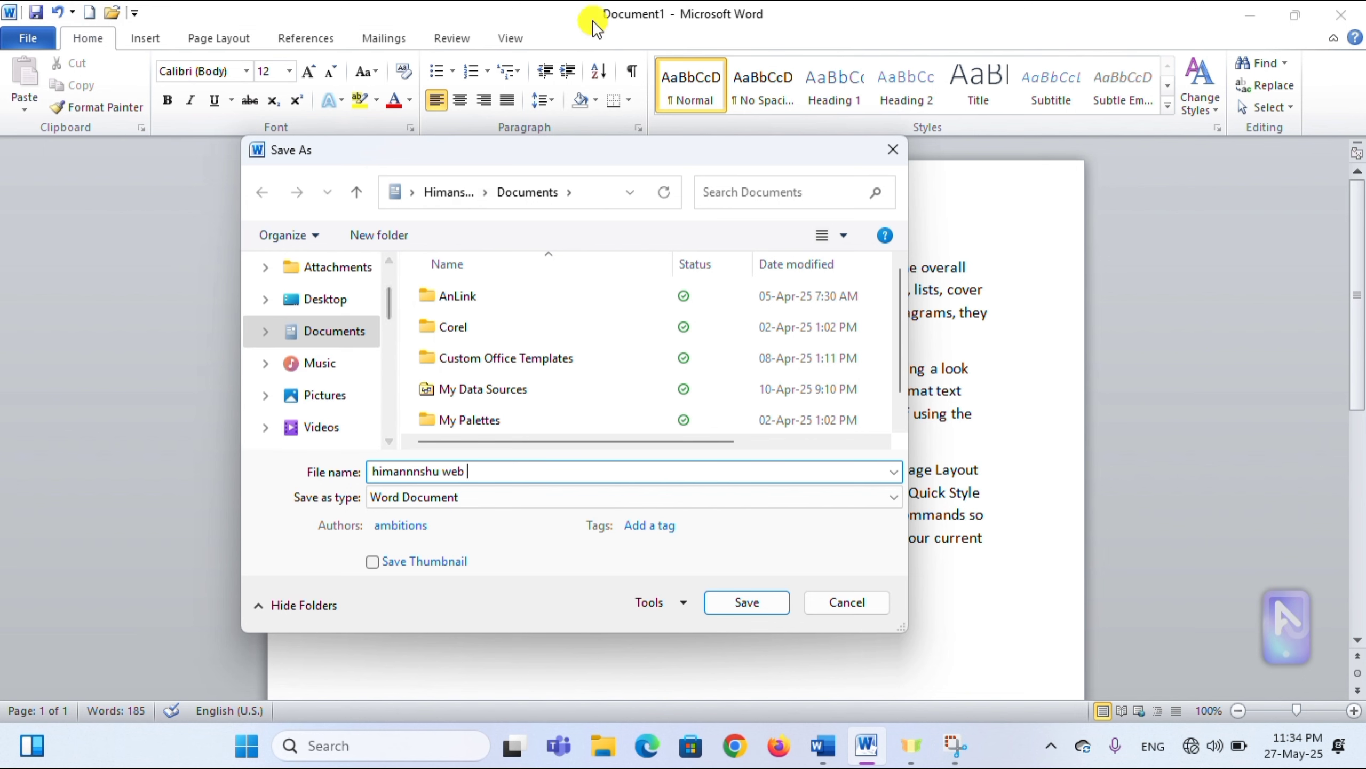
click(575, 35)
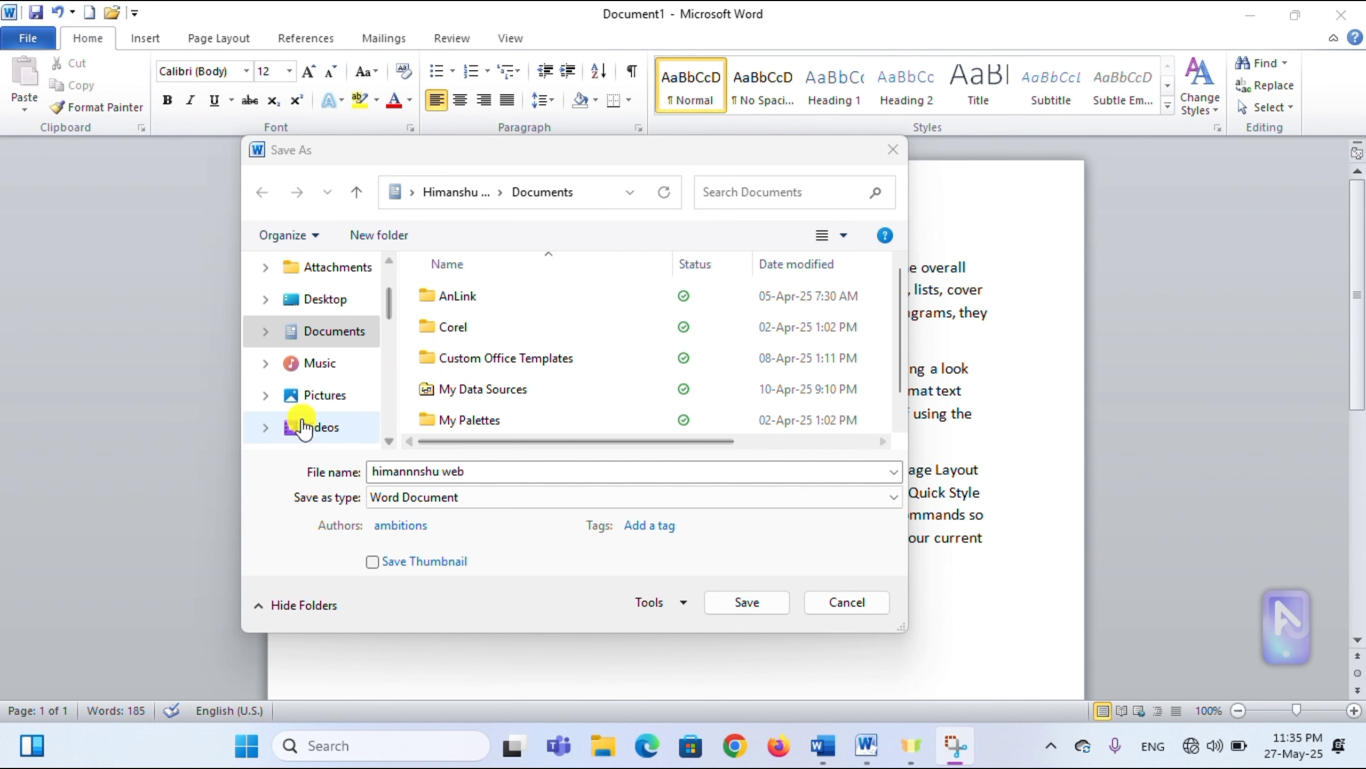
- Save the document as a .docx in OneDrive Documents and view its Info page
click(748, 598)
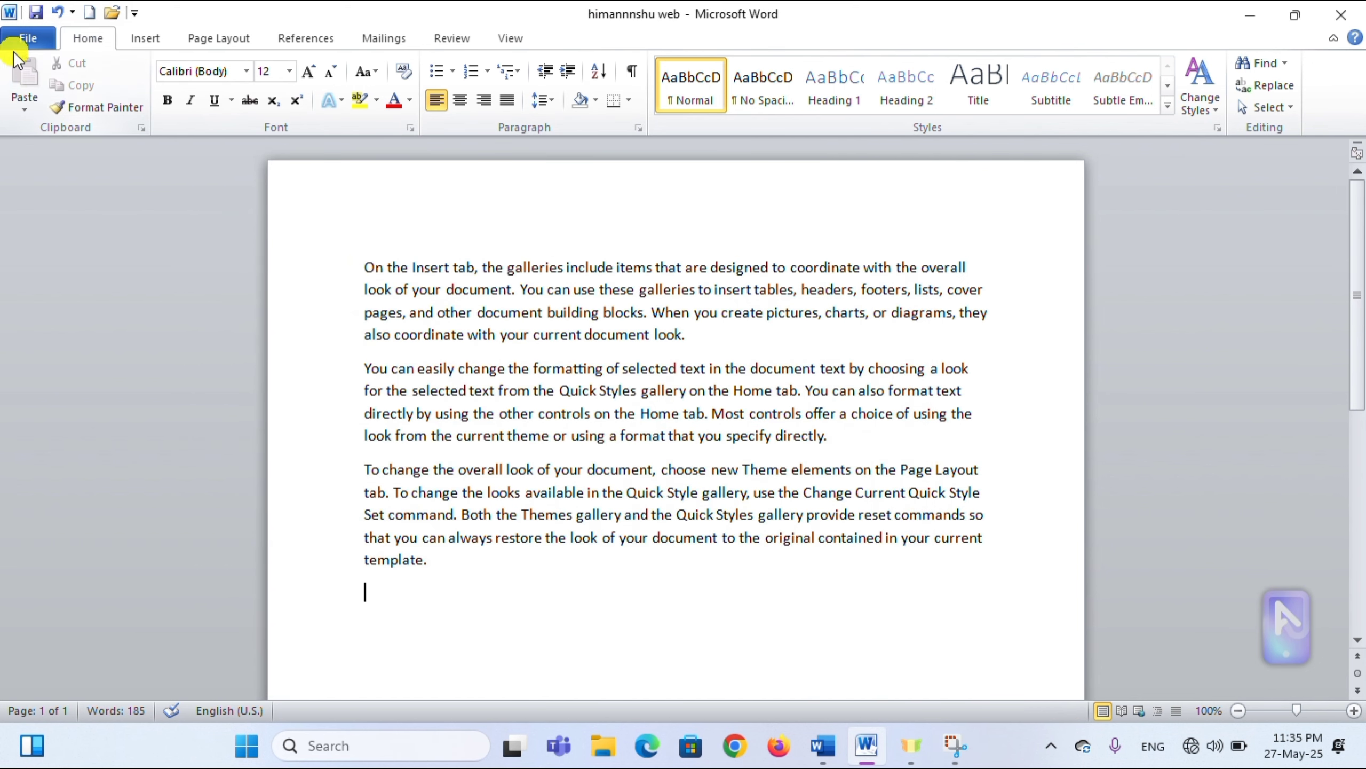
click(30, 39)
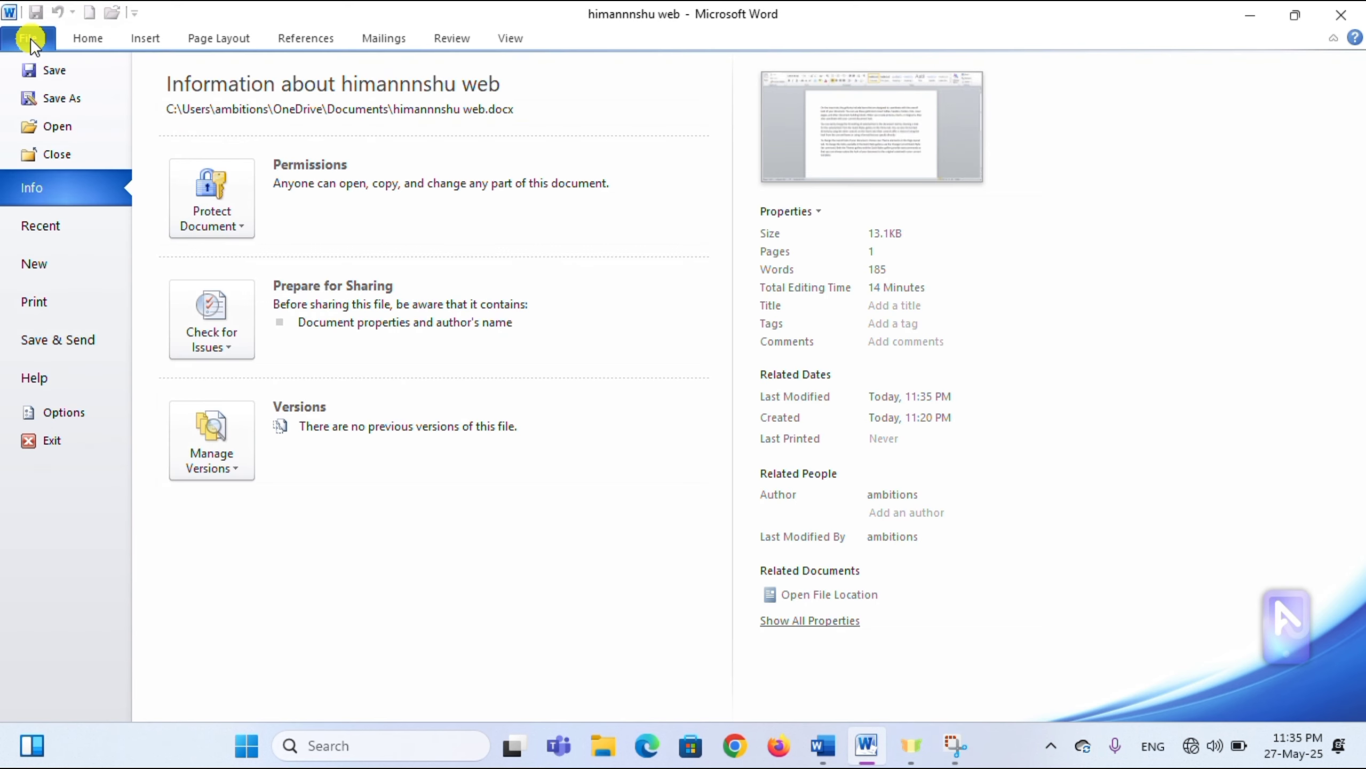
- Start Save As, delete 'web' from the file name, and choose the Desktop as the location
click(108, 102)
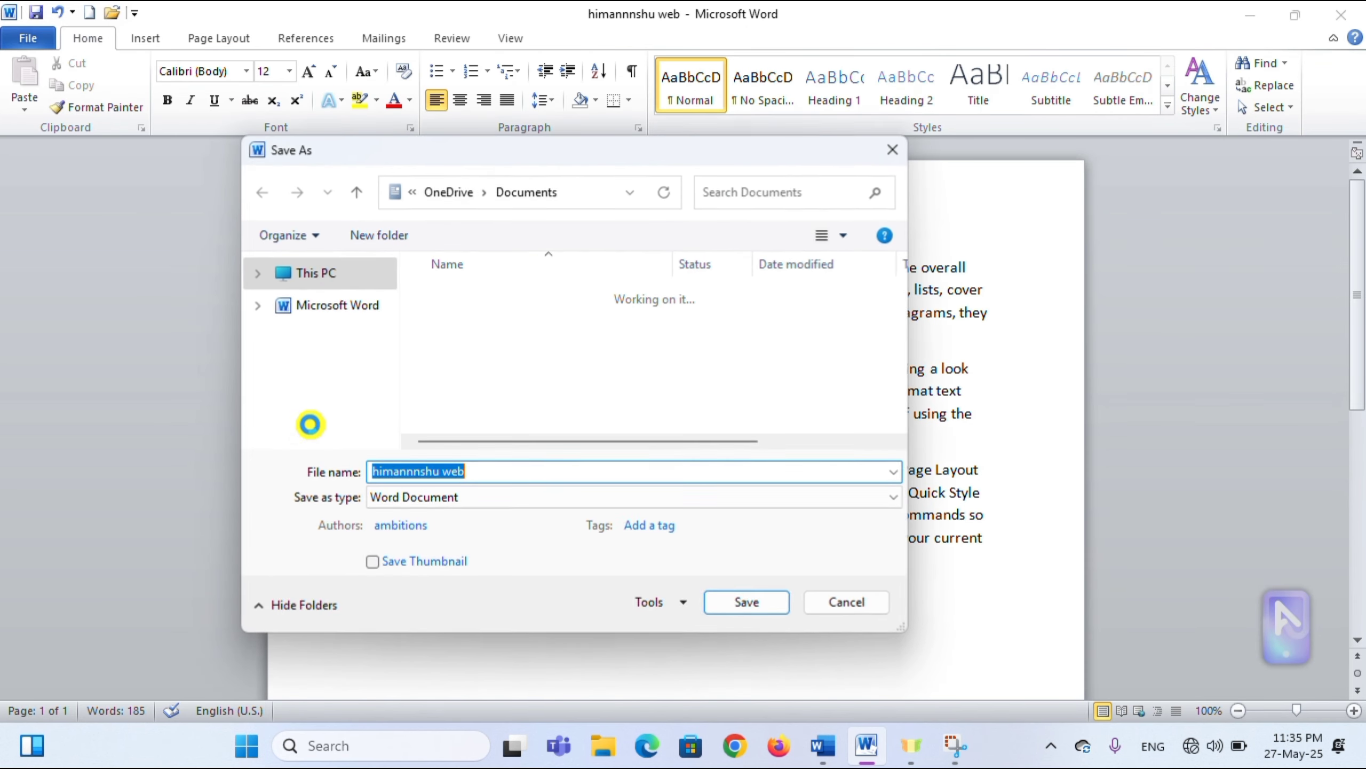
click(494, 470)
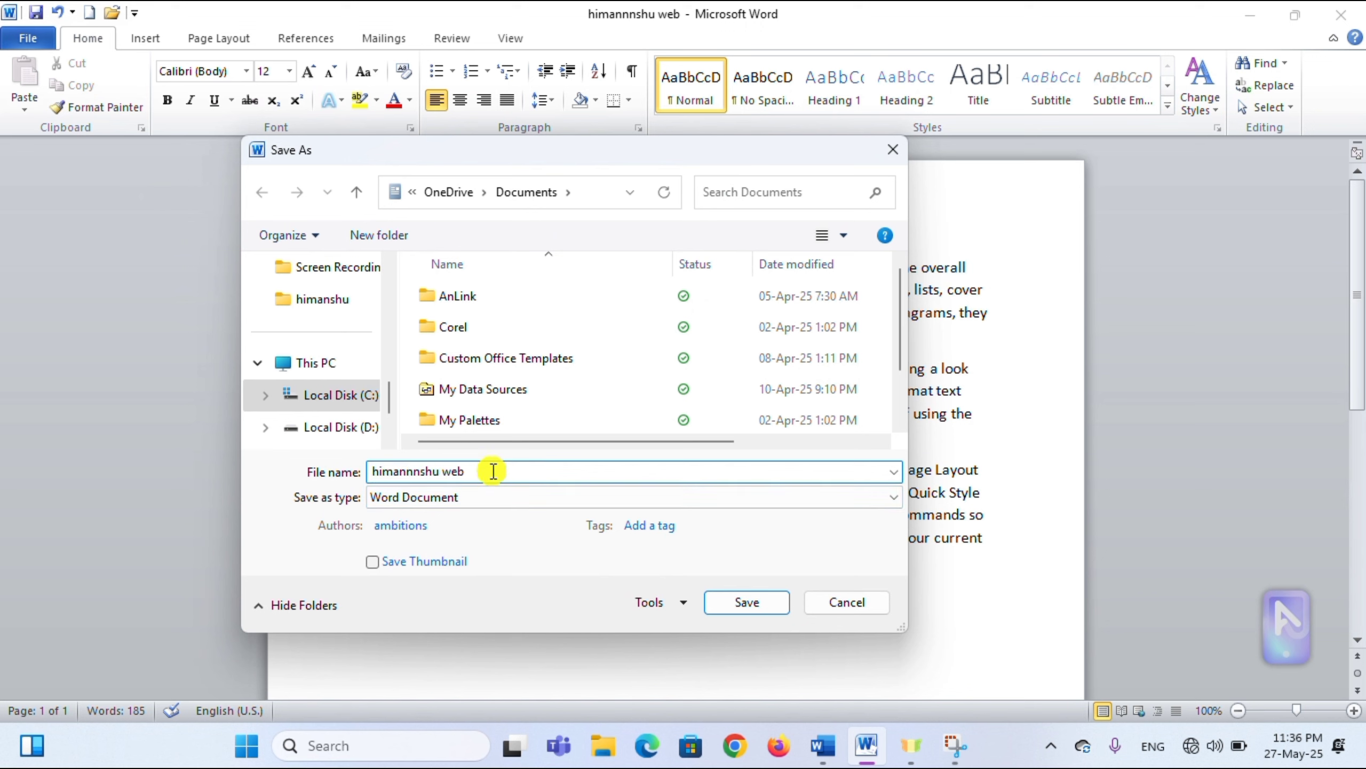
key(BackSpace)
key(BackSpace)
key(BackSpace)
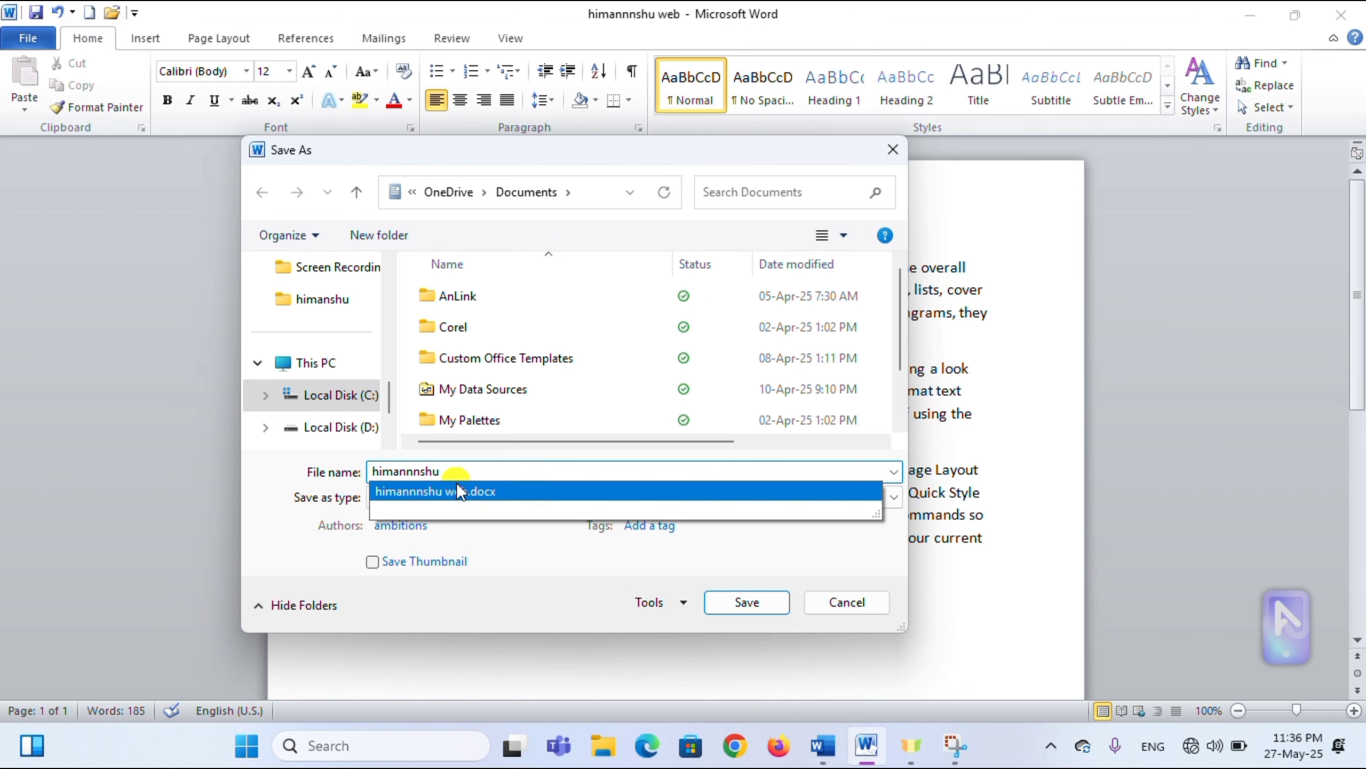
scroll(383, 304, up, 3)
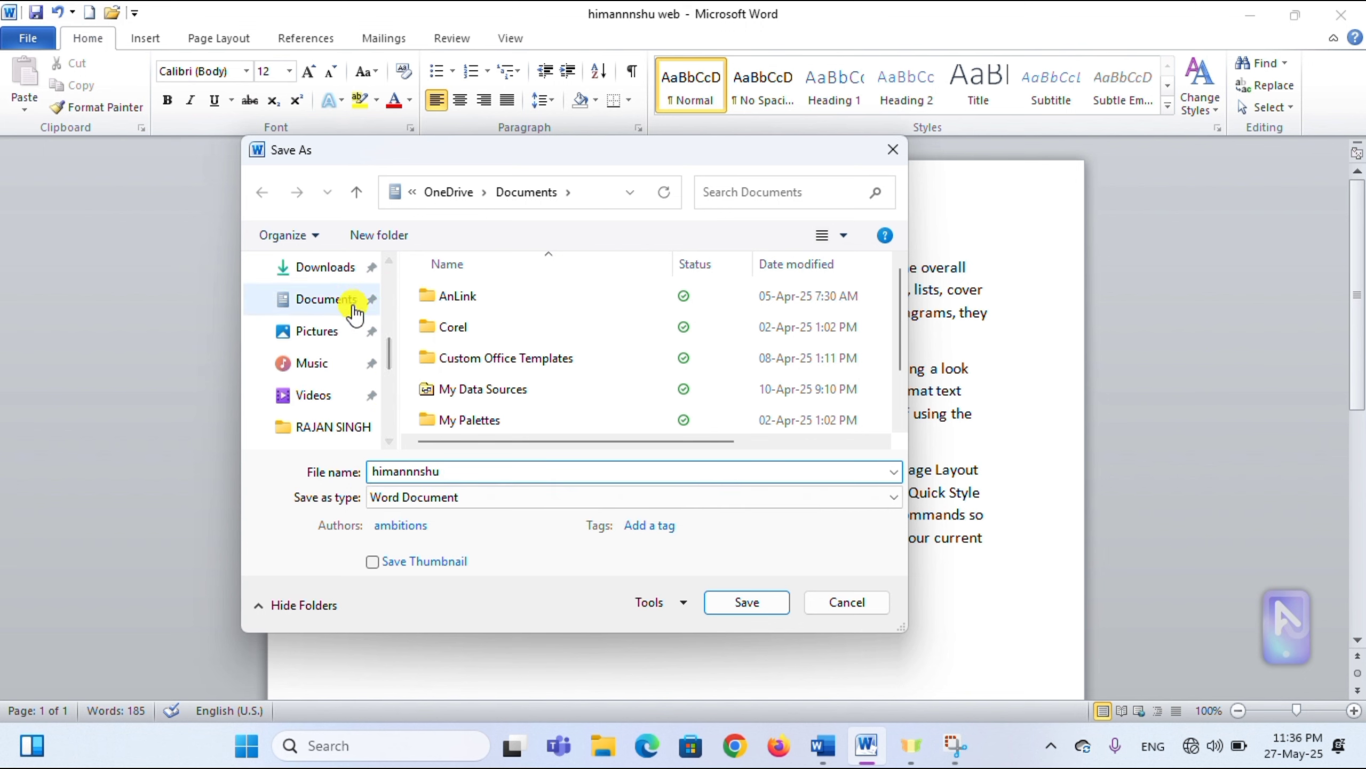
scroll(383, 302, down, 2)
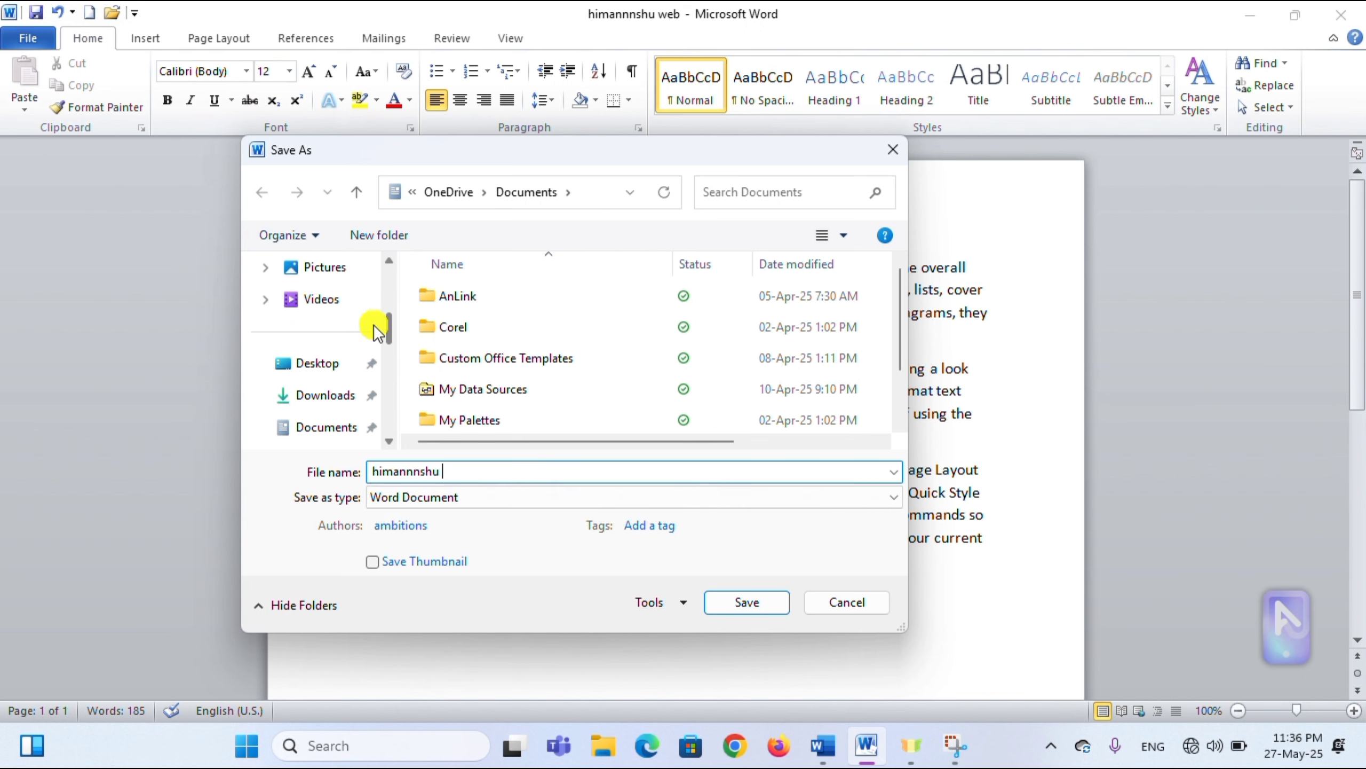
click(319, 370)
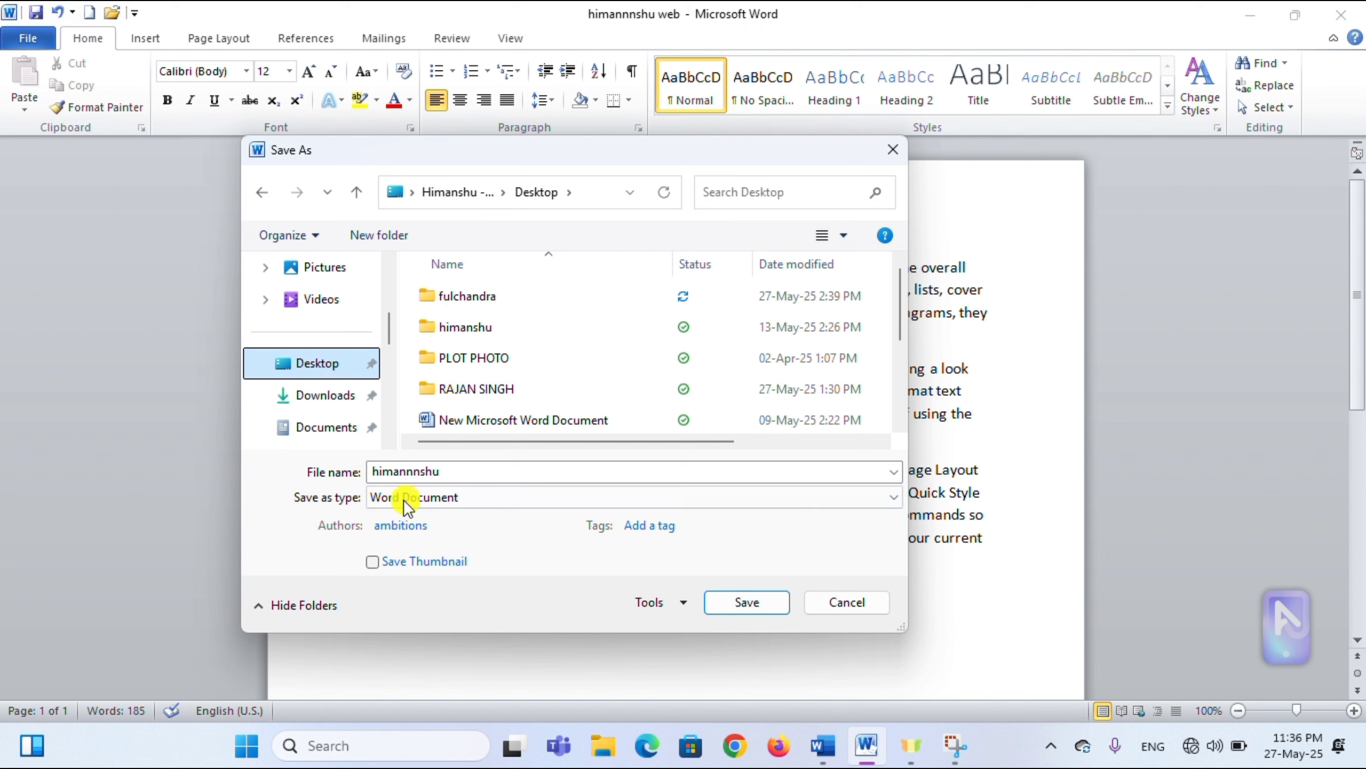
click(448, 473)
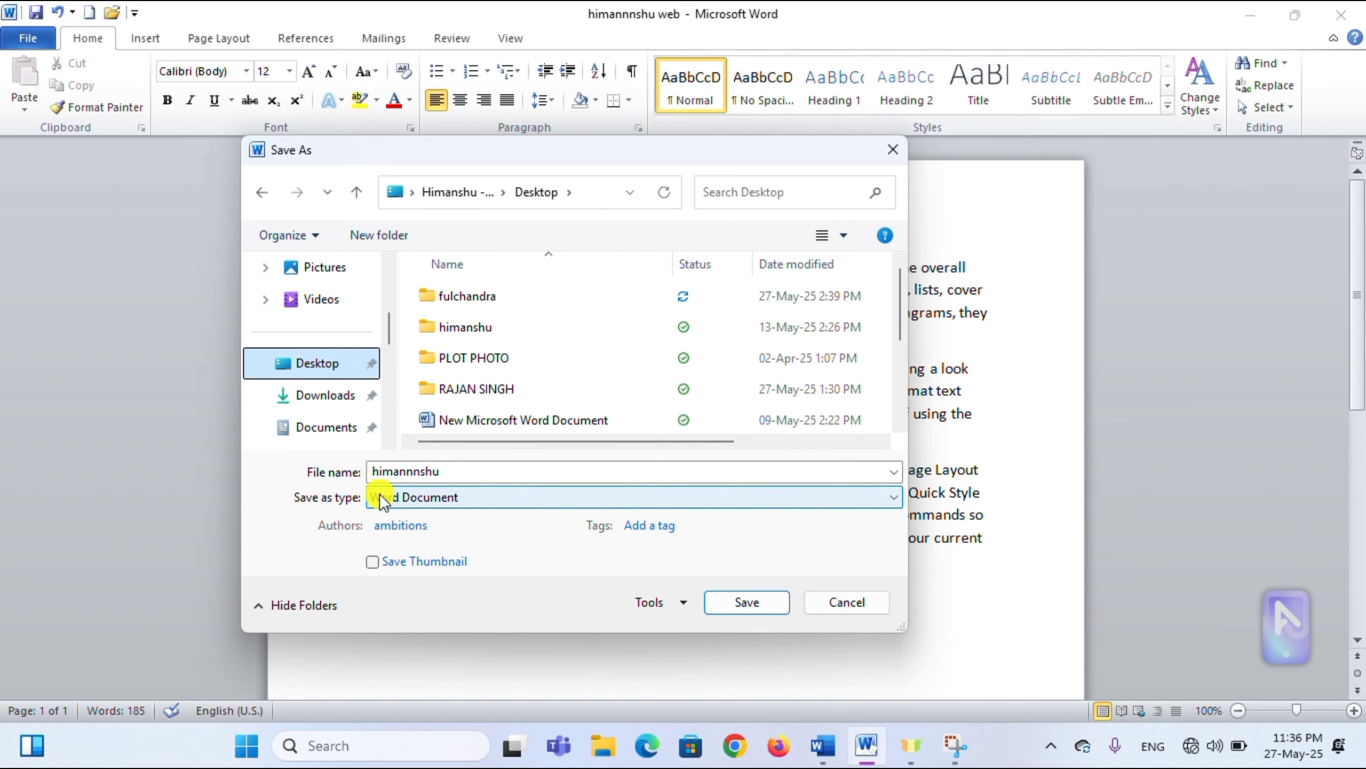
click(525, 497)
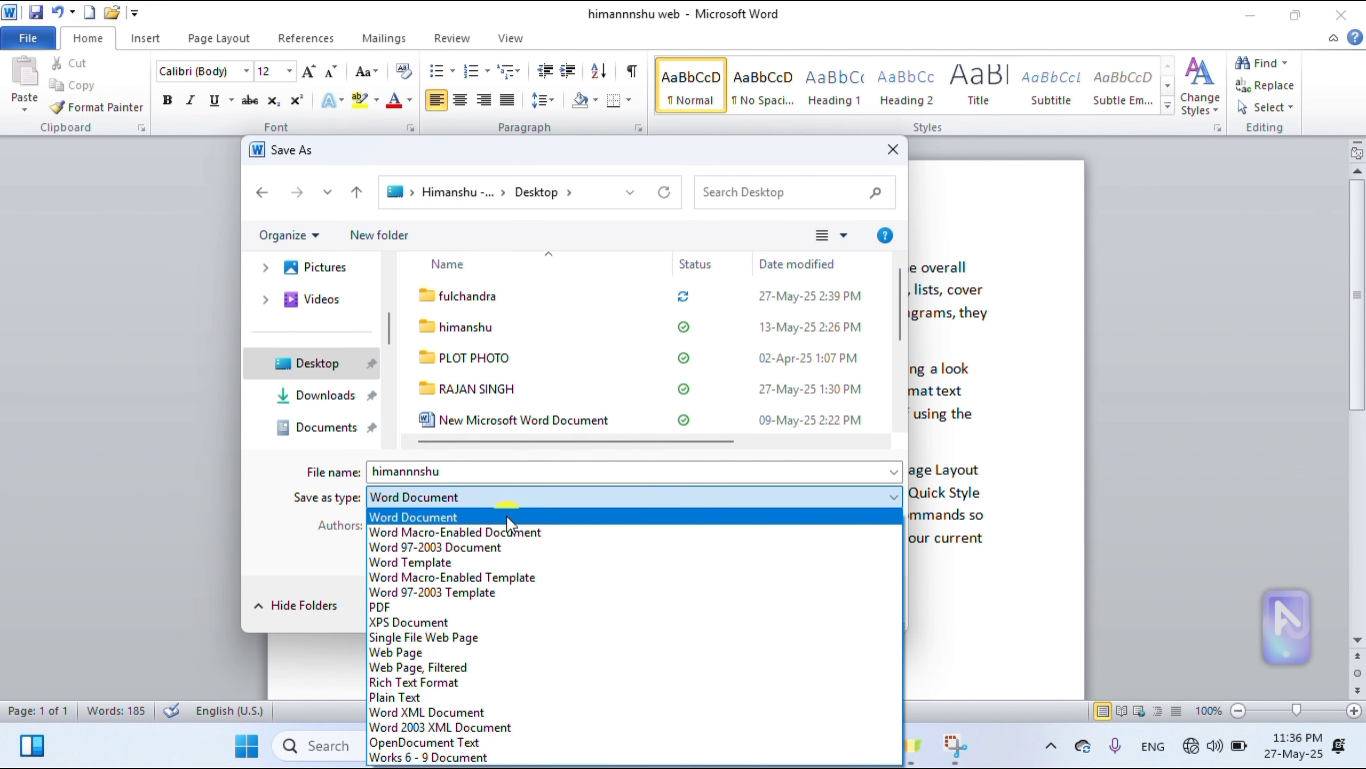
click(484, 606)
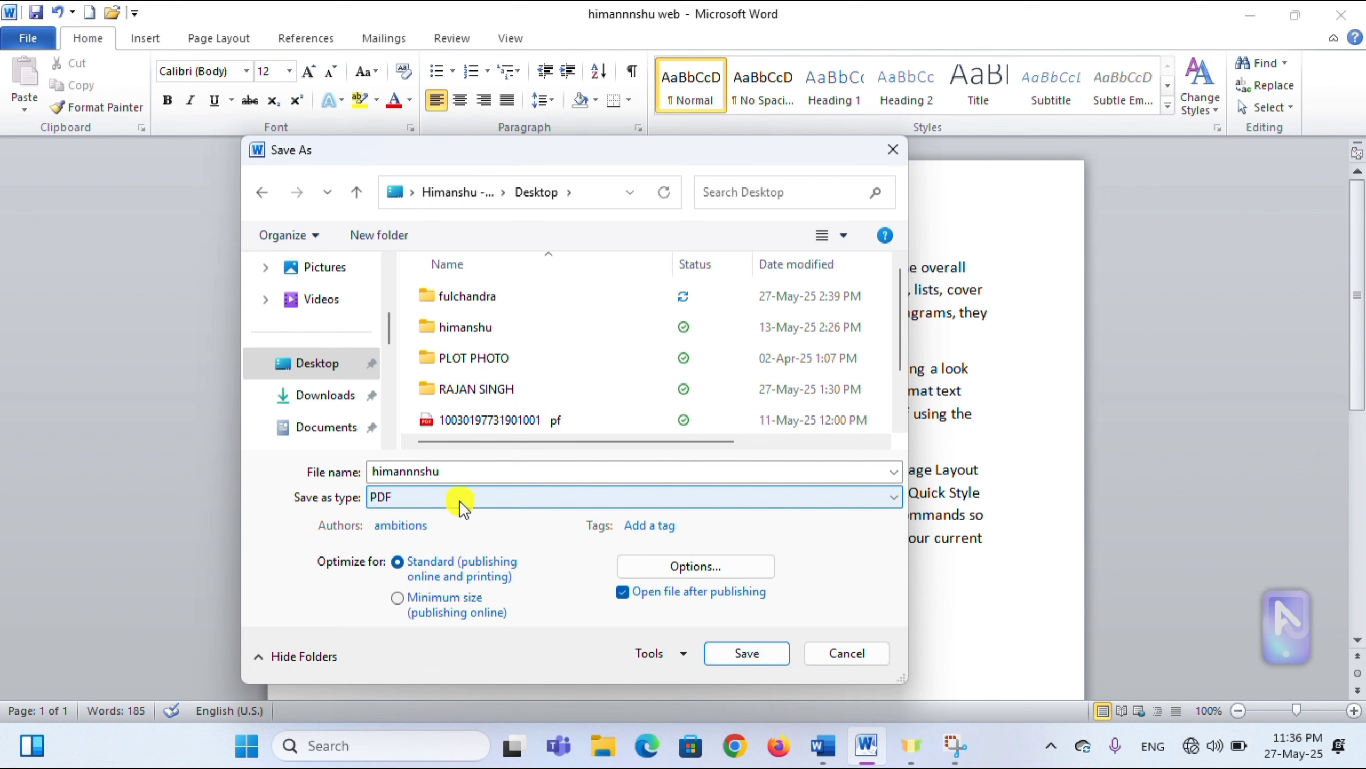
click(511, 495)
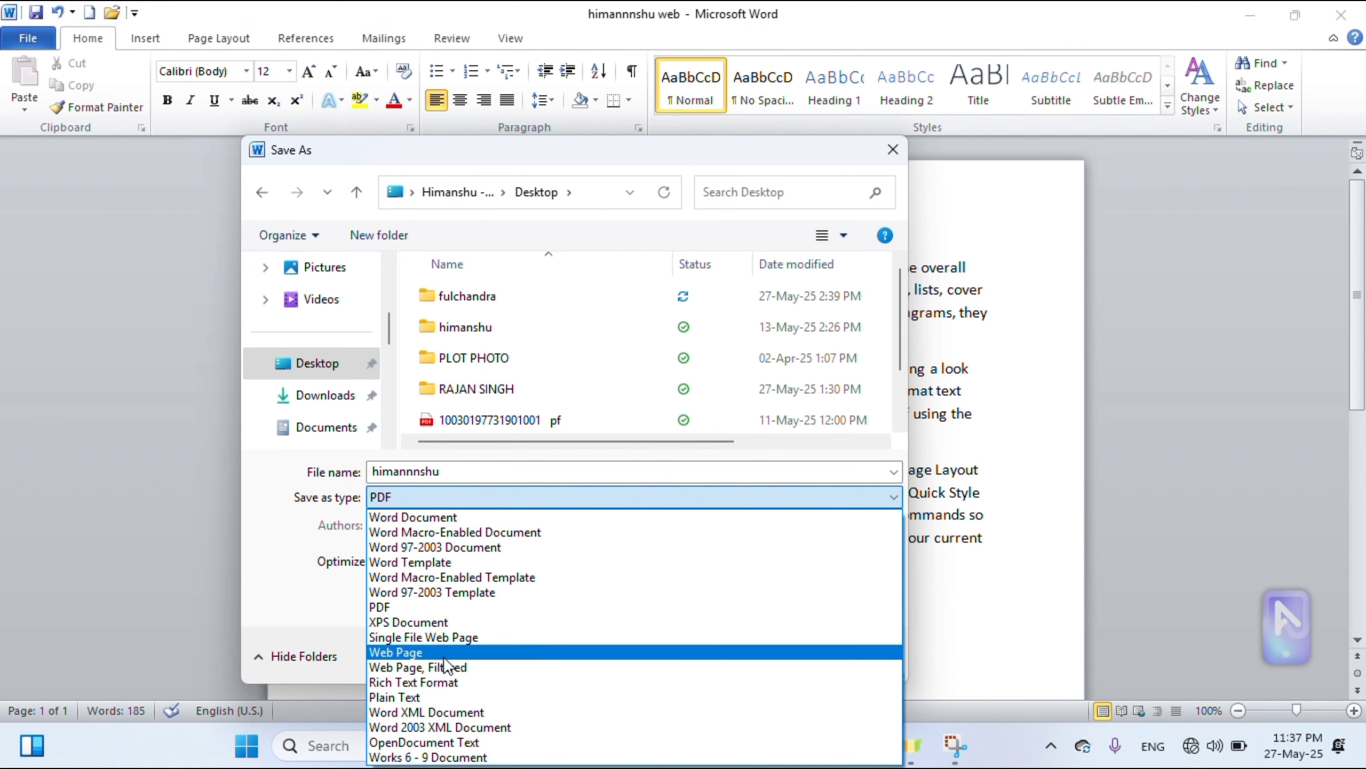
click(428, 520)
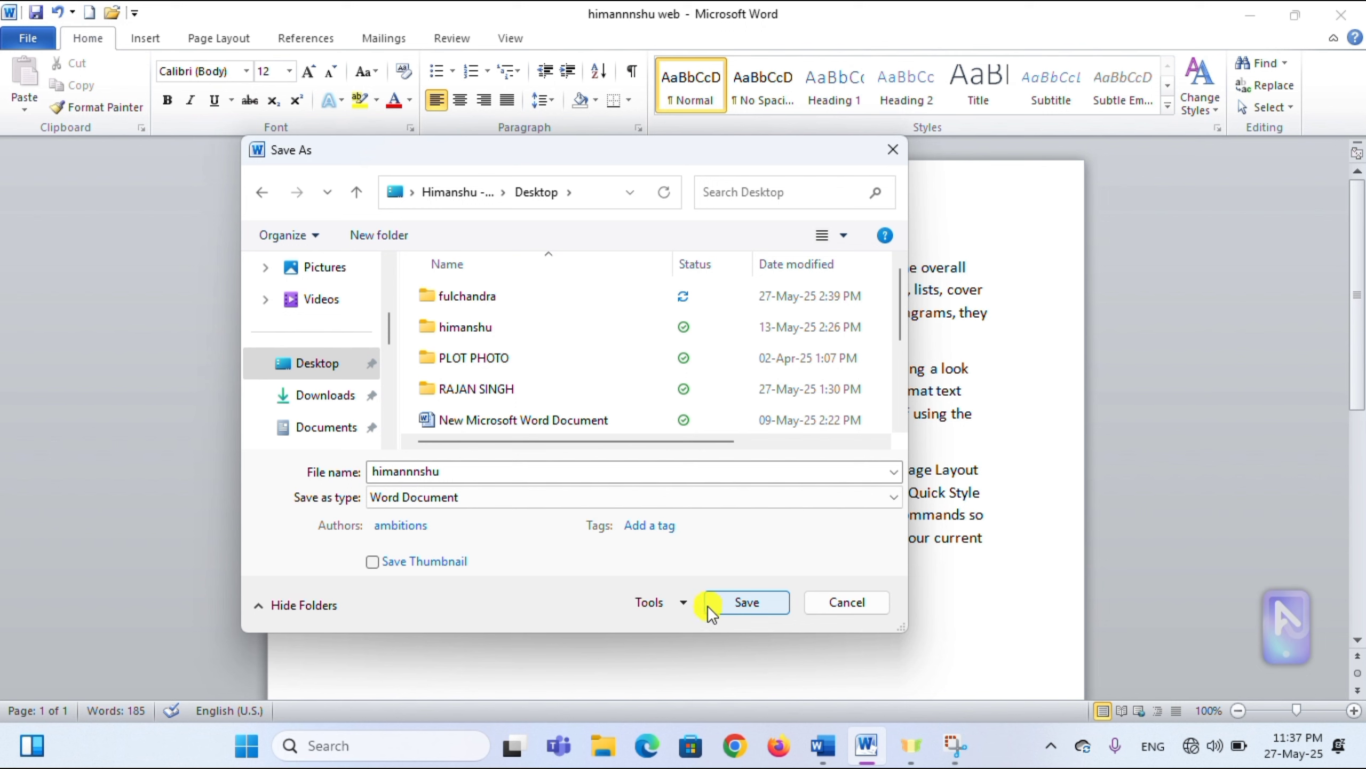
click(642, 496)
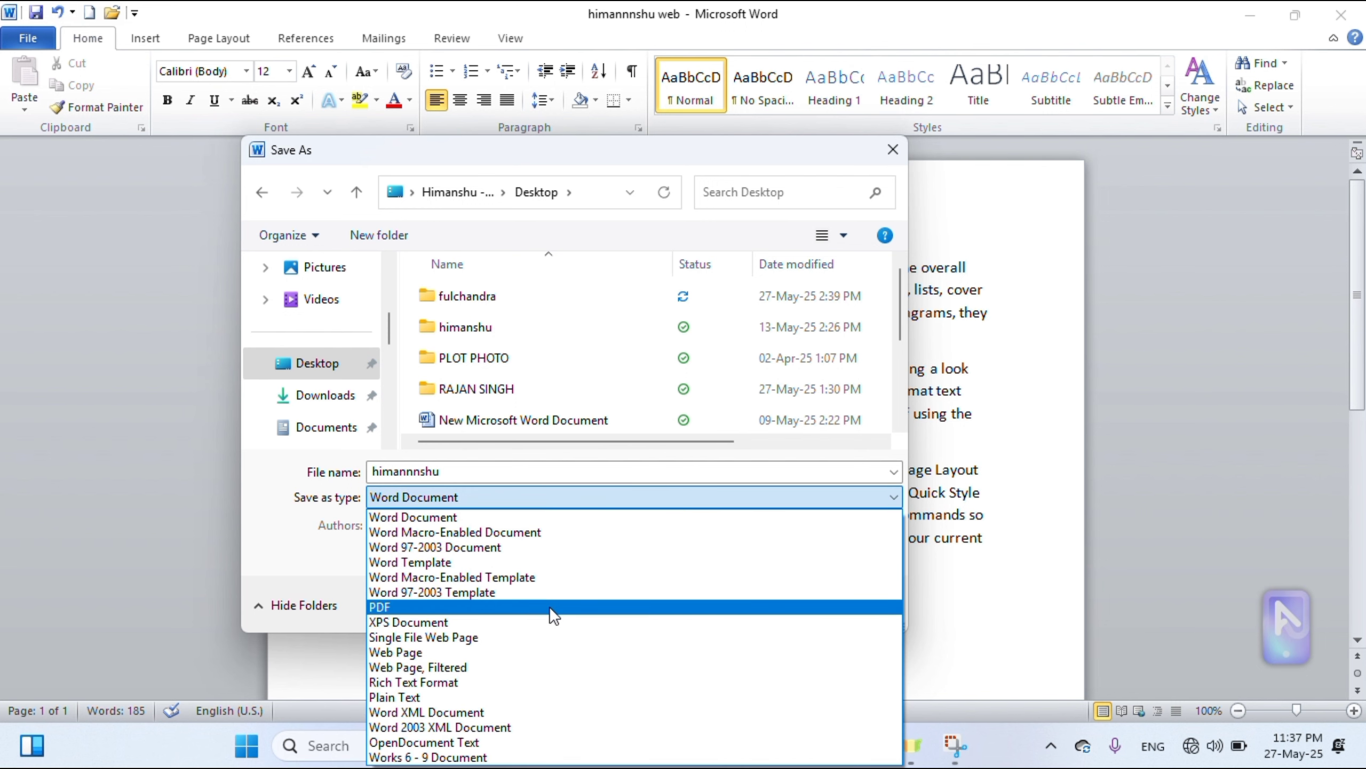
click(1001, 565)
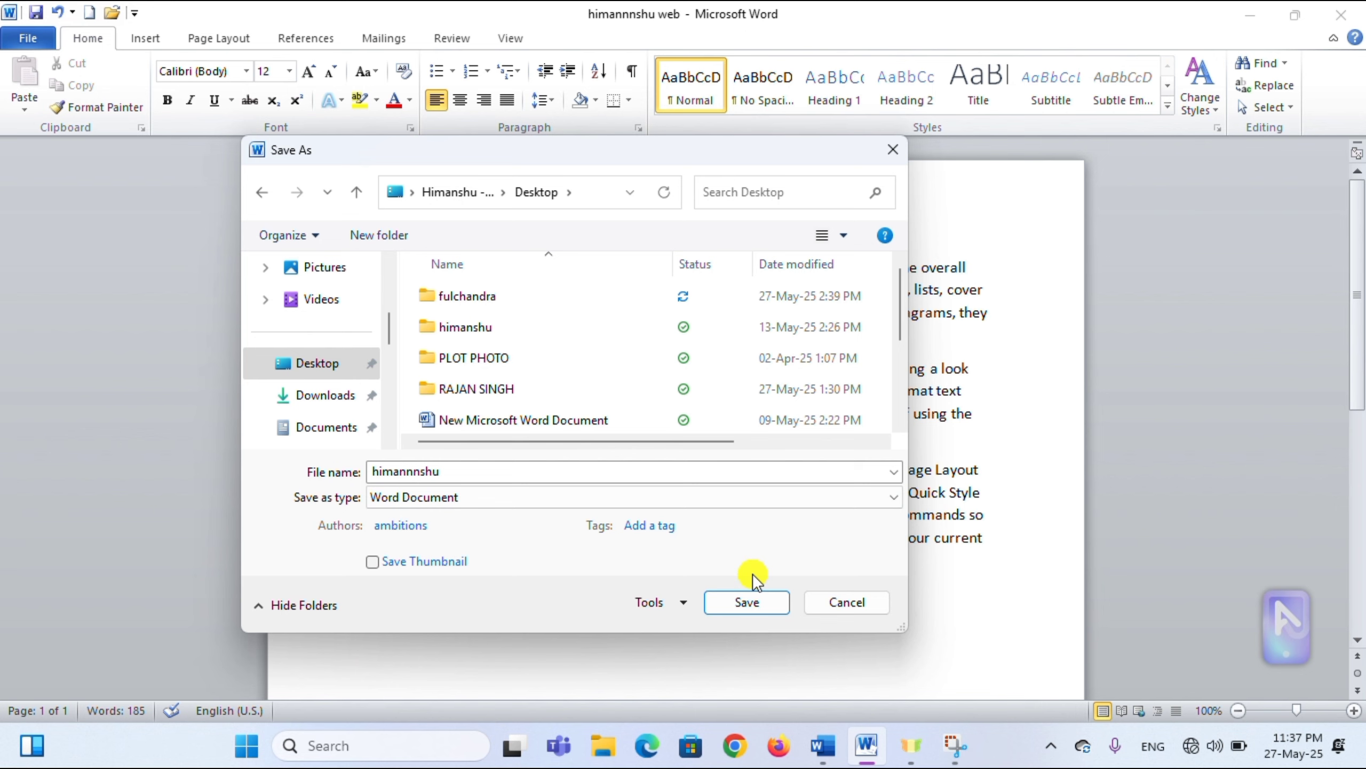
- Save the document to the Desktop and check its new file information
click(745, 601)
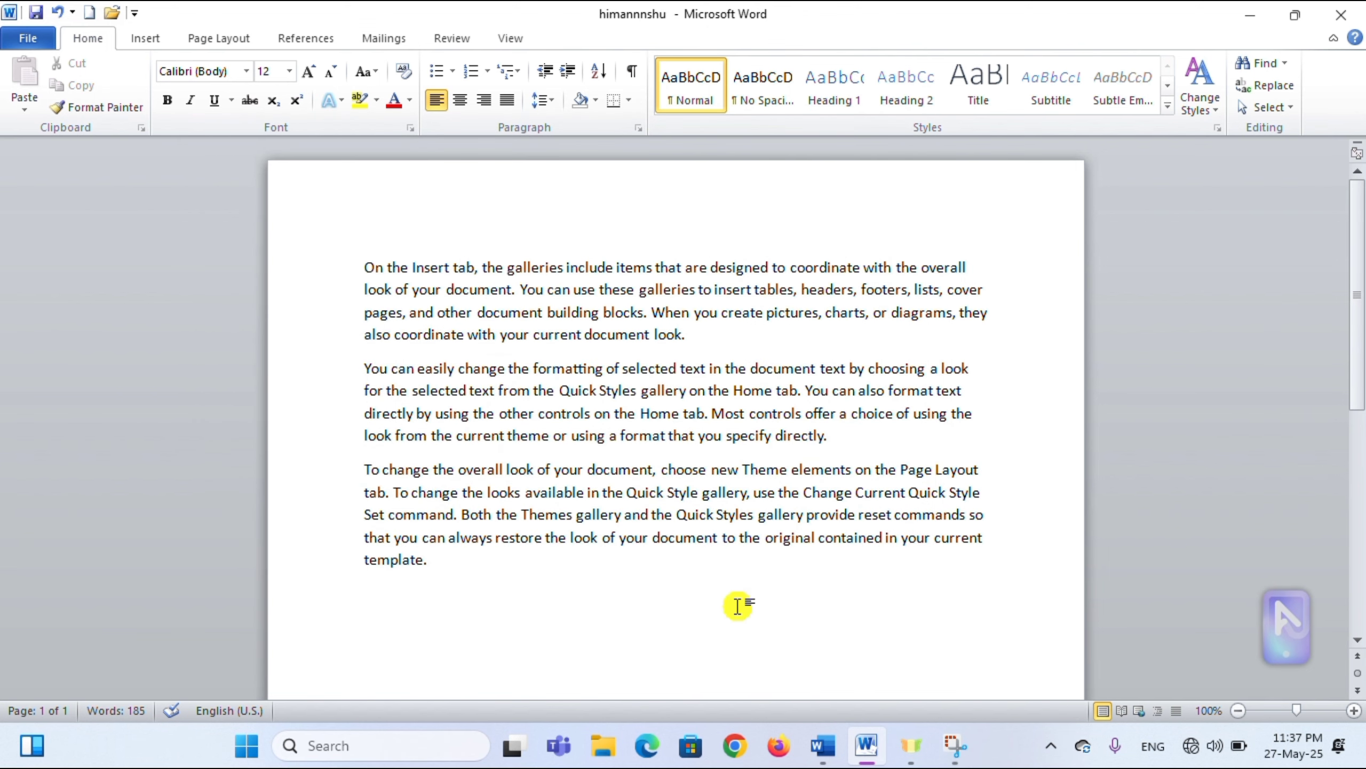
click(32, 38)
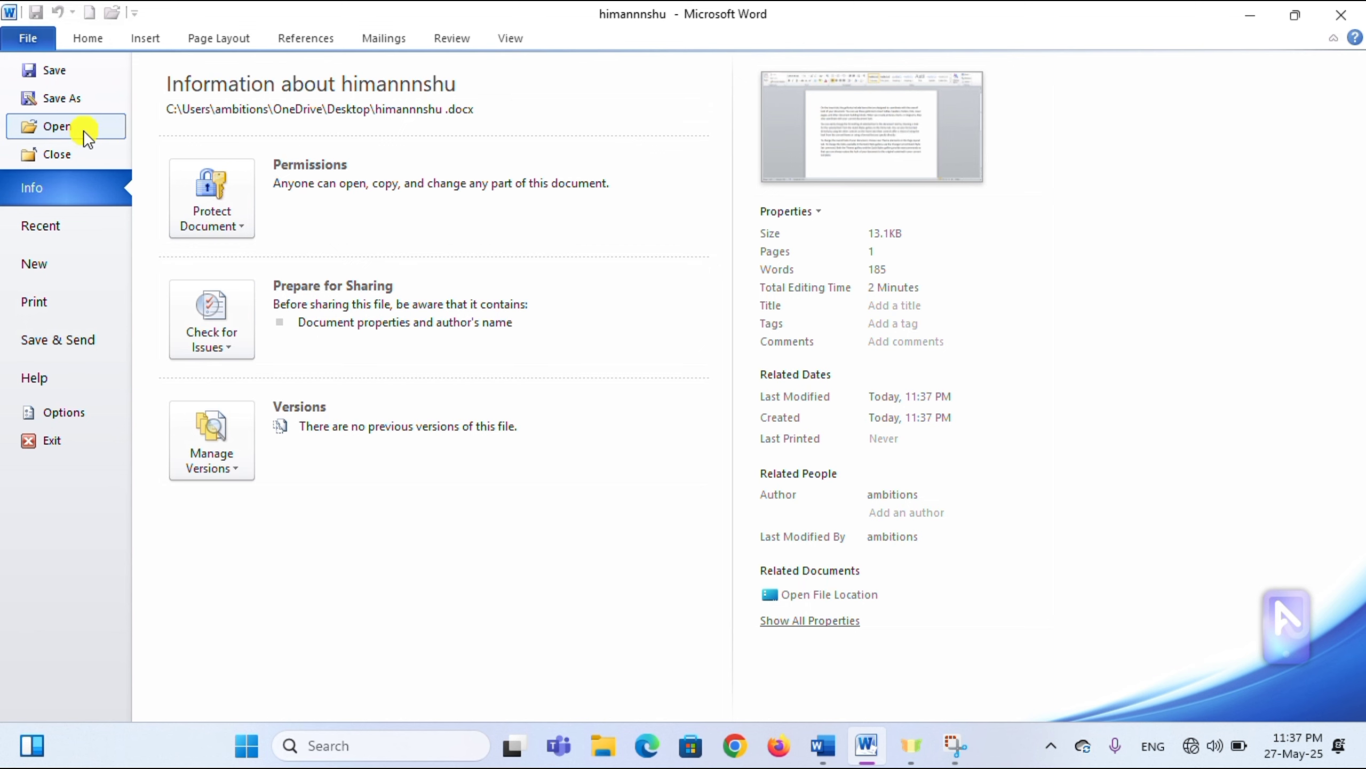
key(Escape)
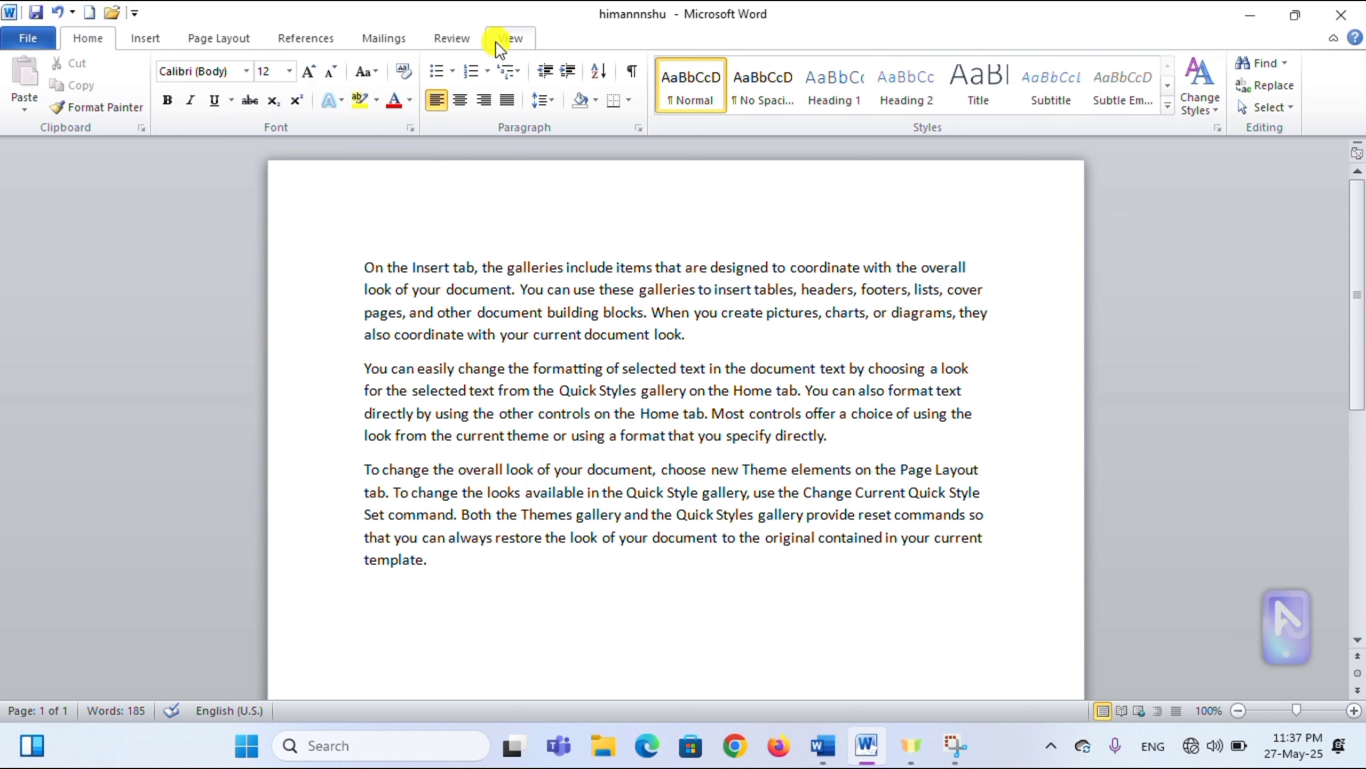
- Close the document and reopen the Desktop copy through File > Open, checking its Info page
click(43, 43)
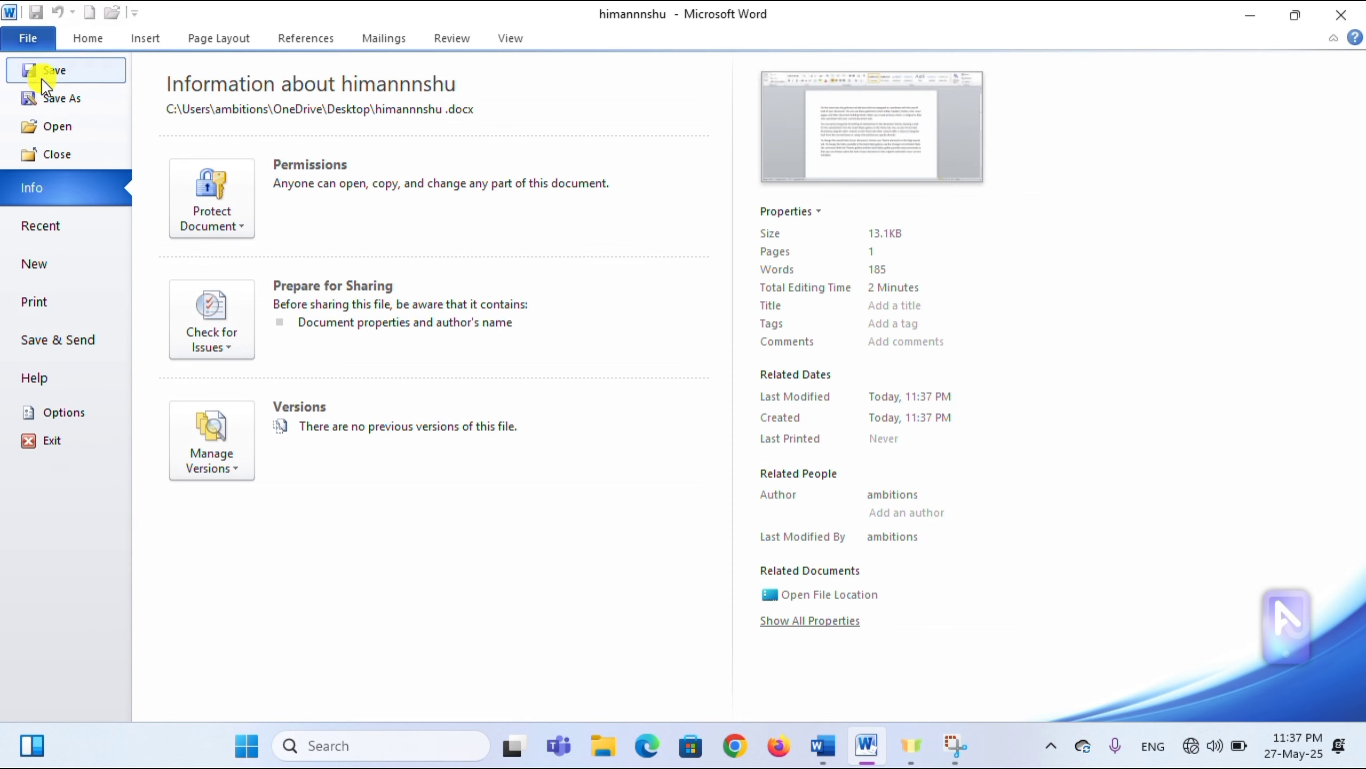
click(74, 161)
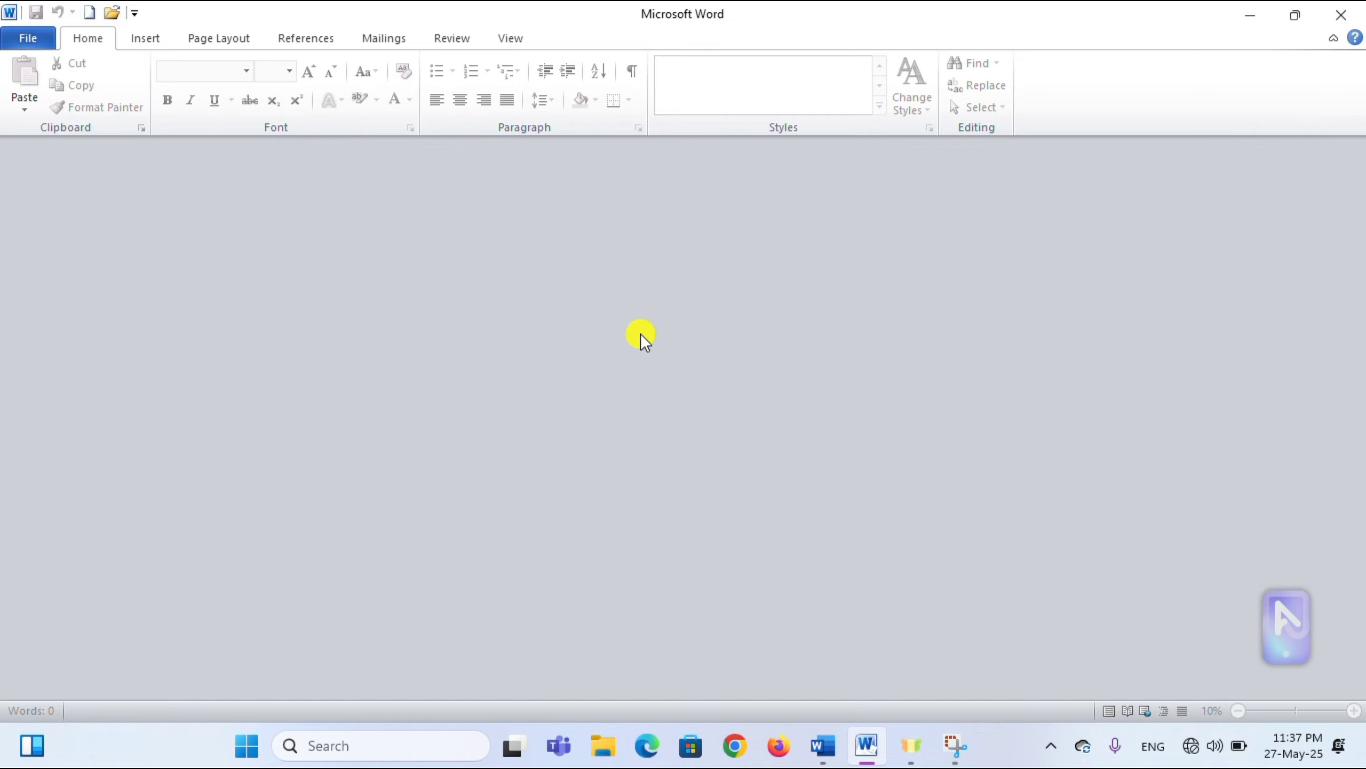
click(25, 40)
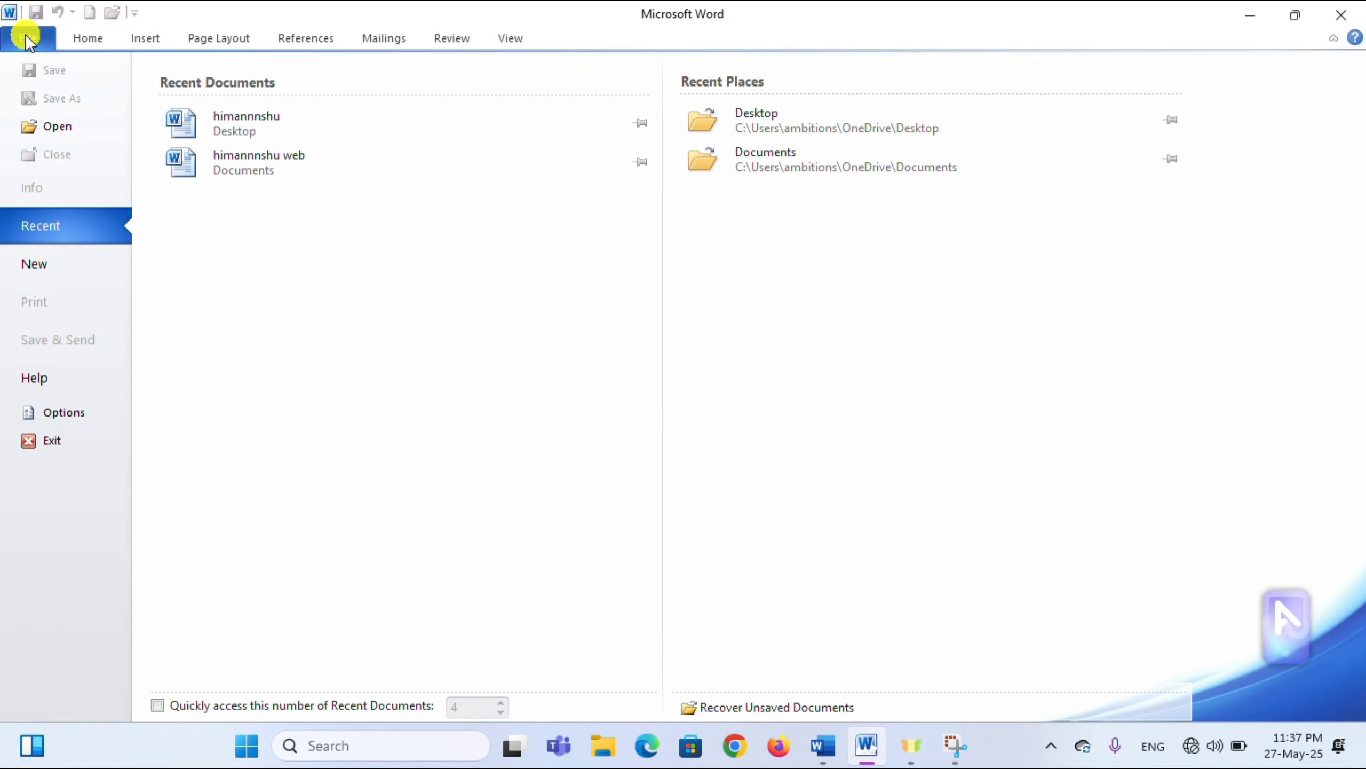
click(65, 126)
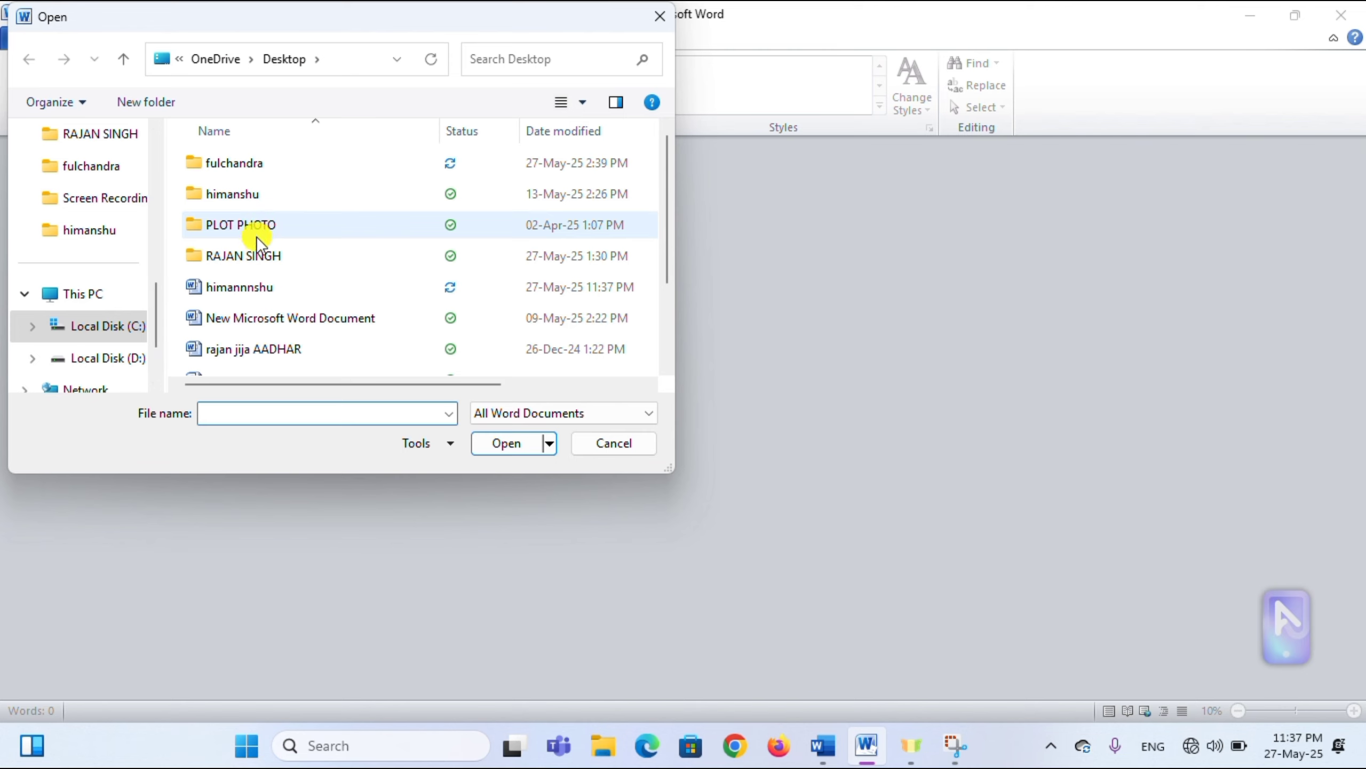
click(241, 291)
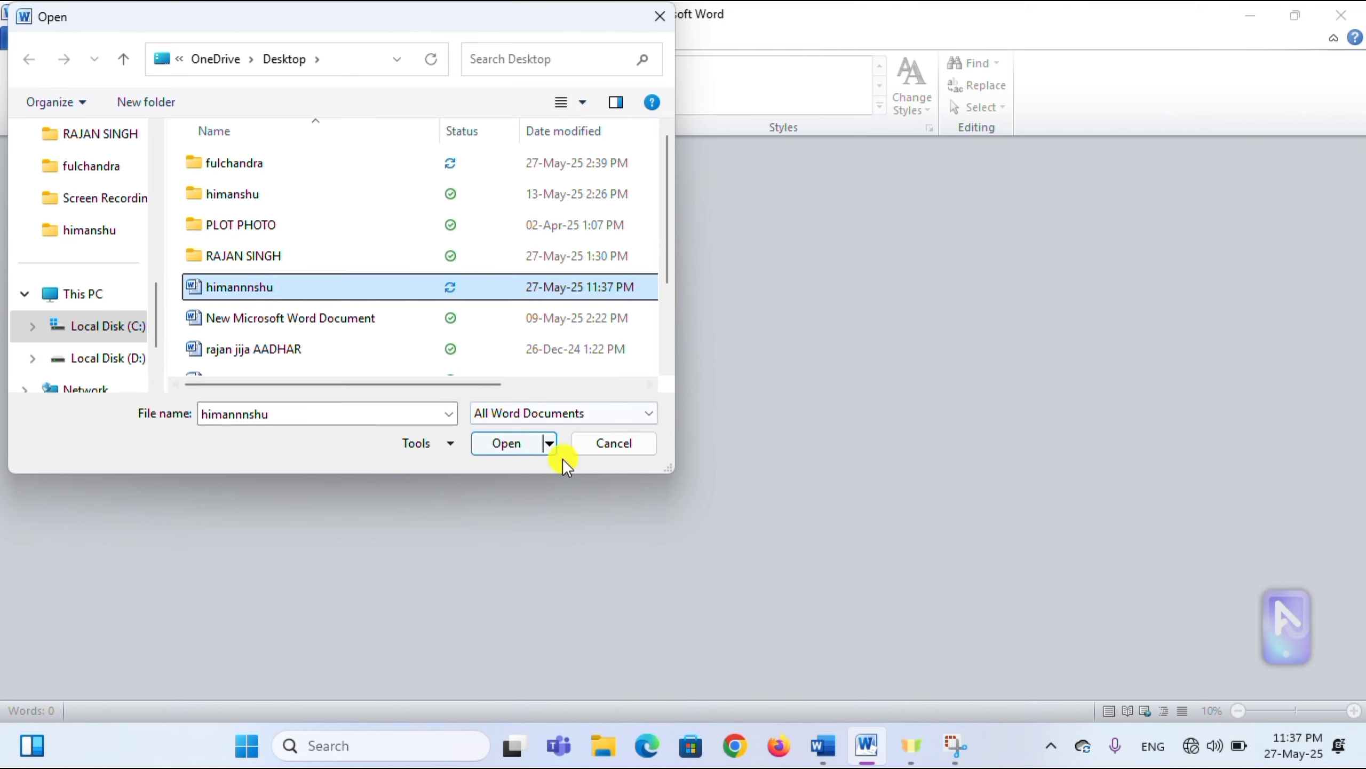
click(508, 444)
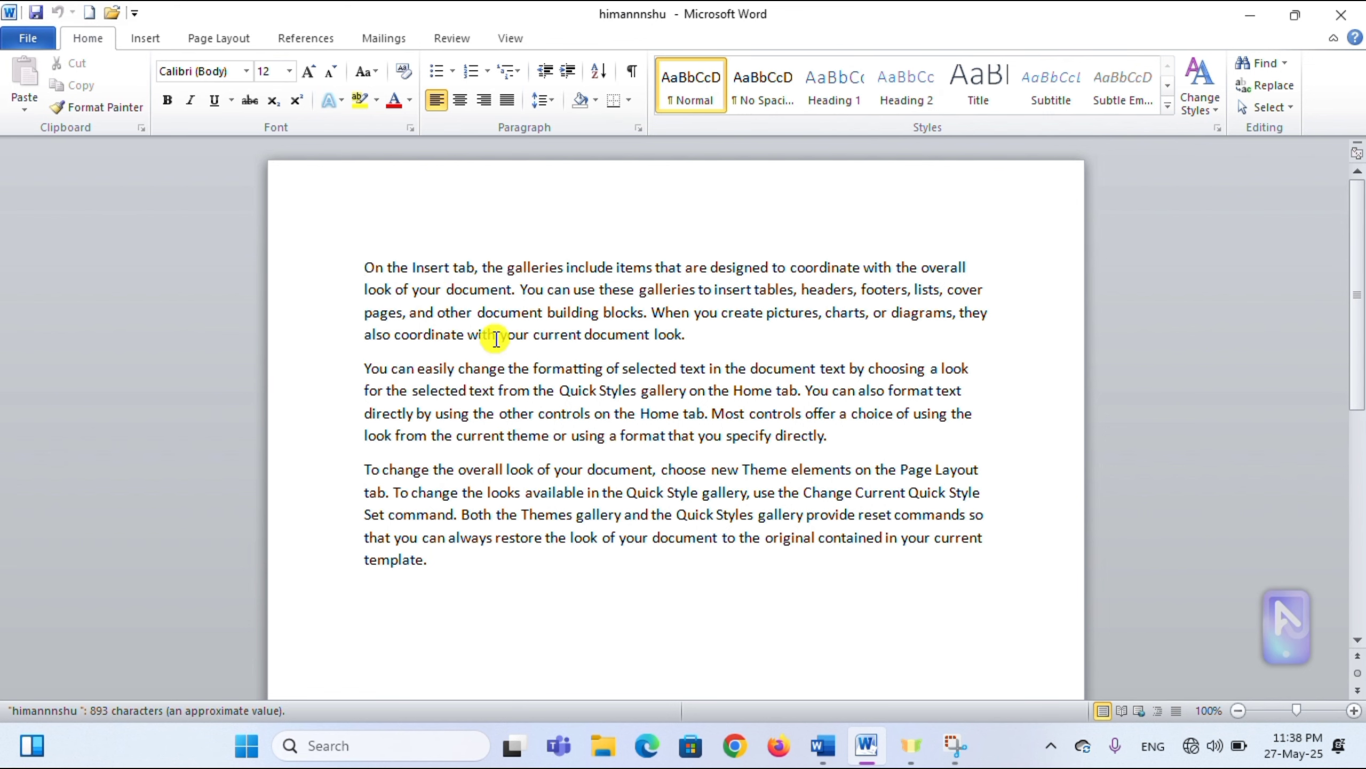
click(27, 38)
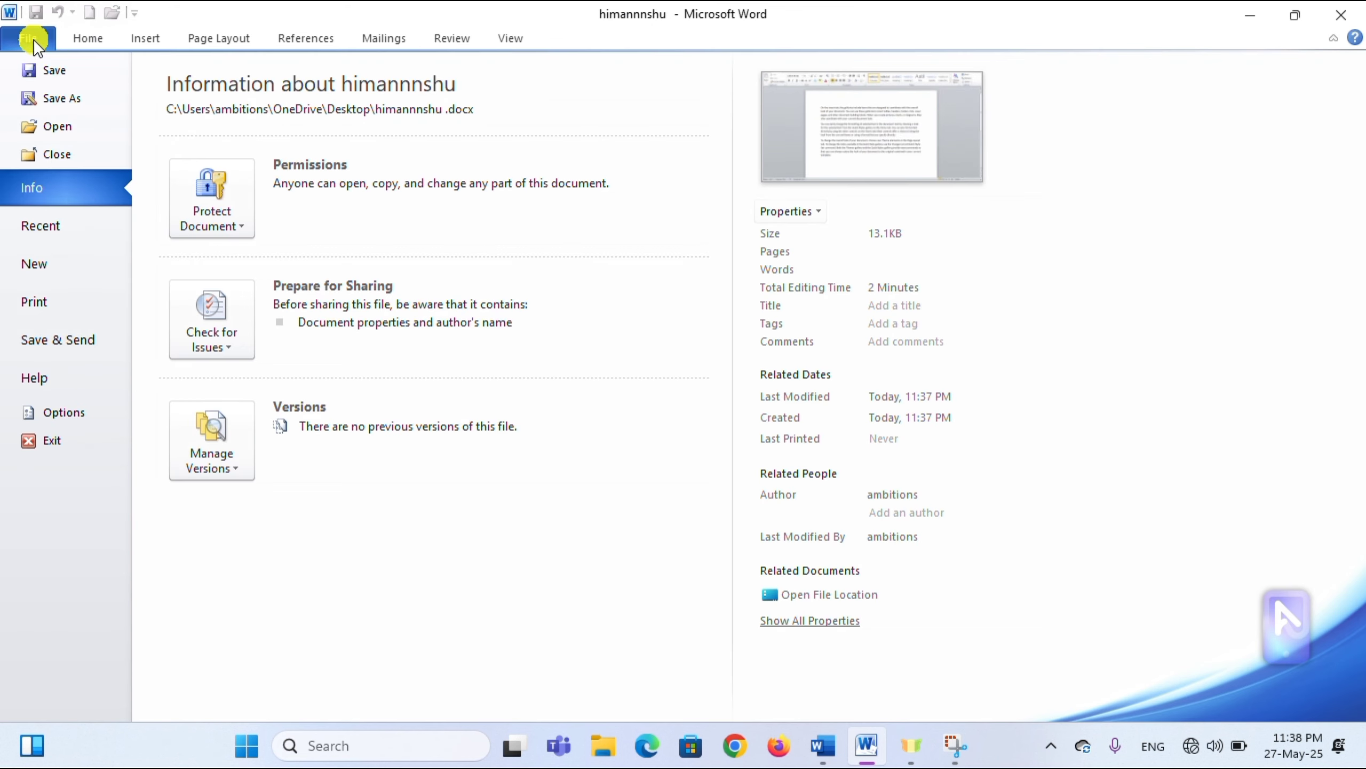
- On the empty line below the paragraphs, type and delete sample letters, then grow the font to 24 pt
key(Escape)
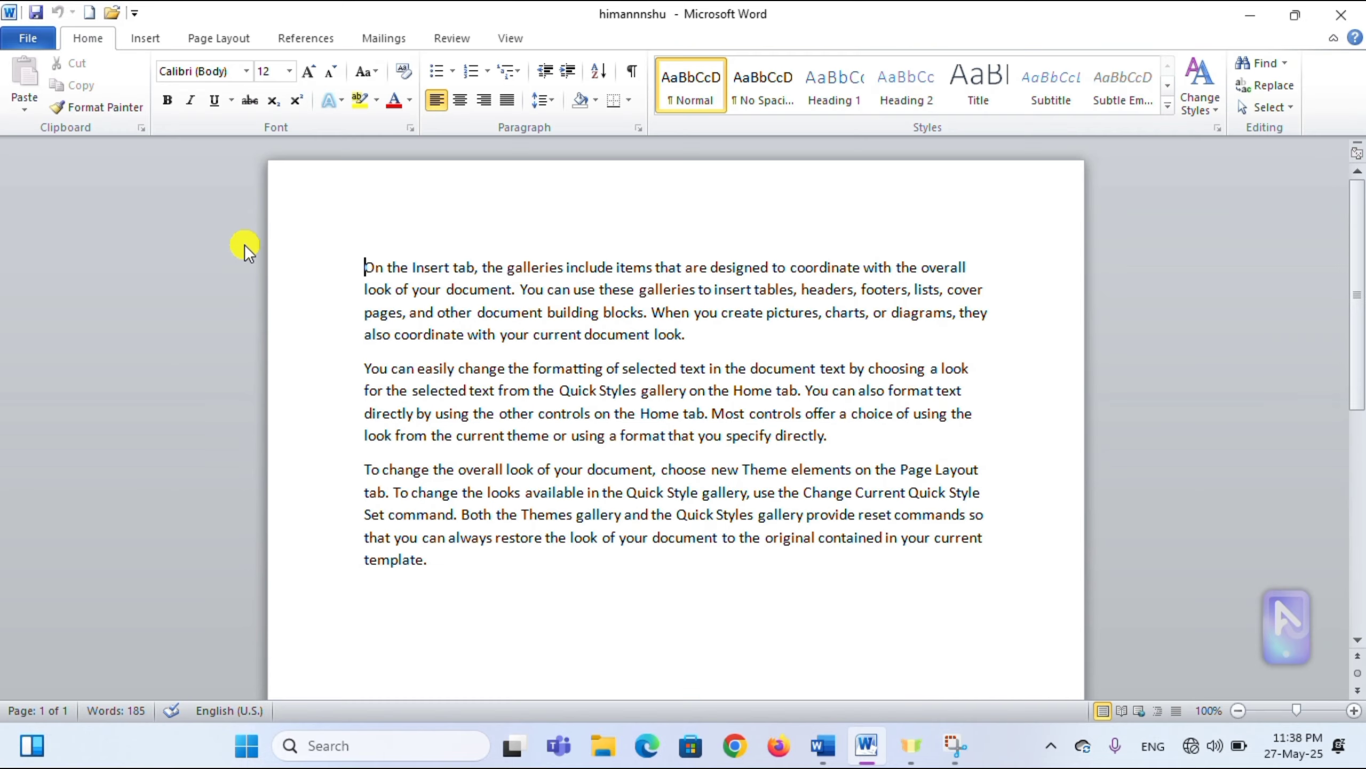
click(455, 593)
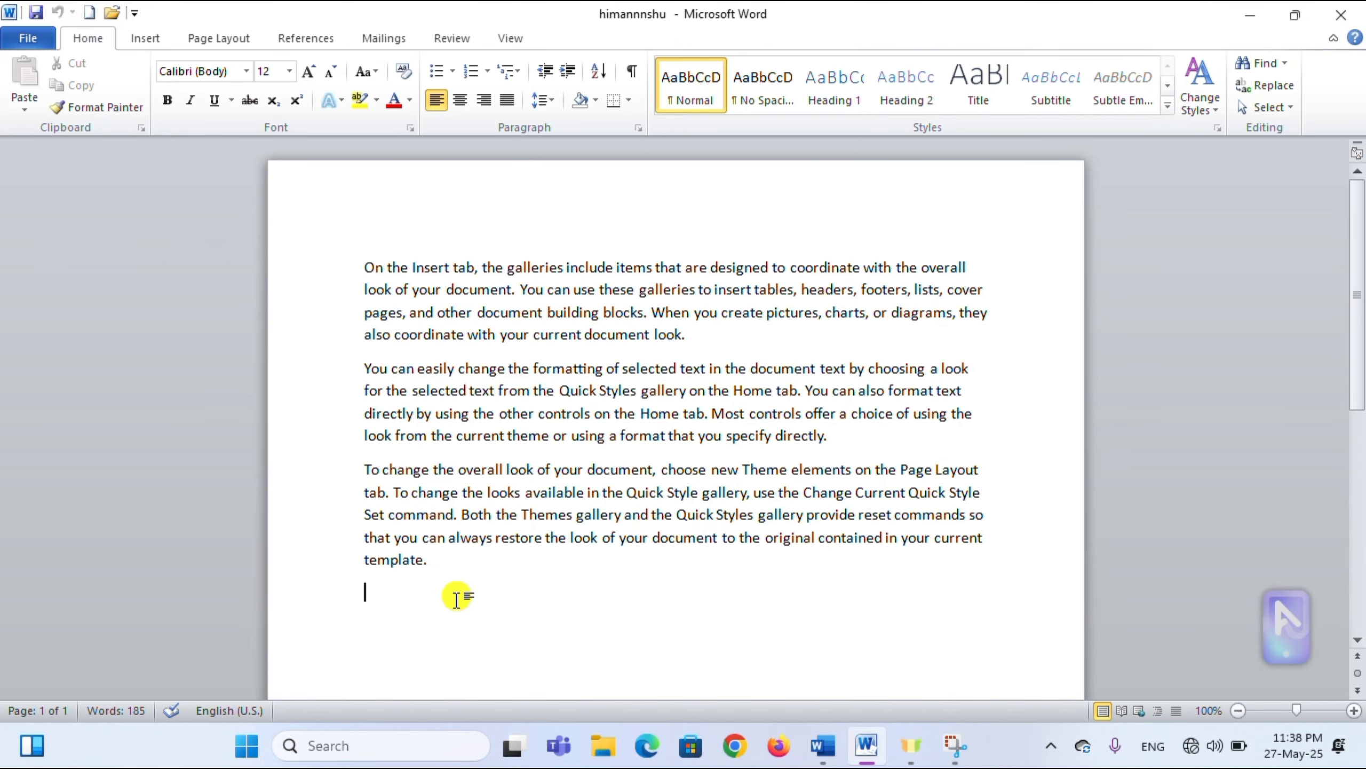
text(s)
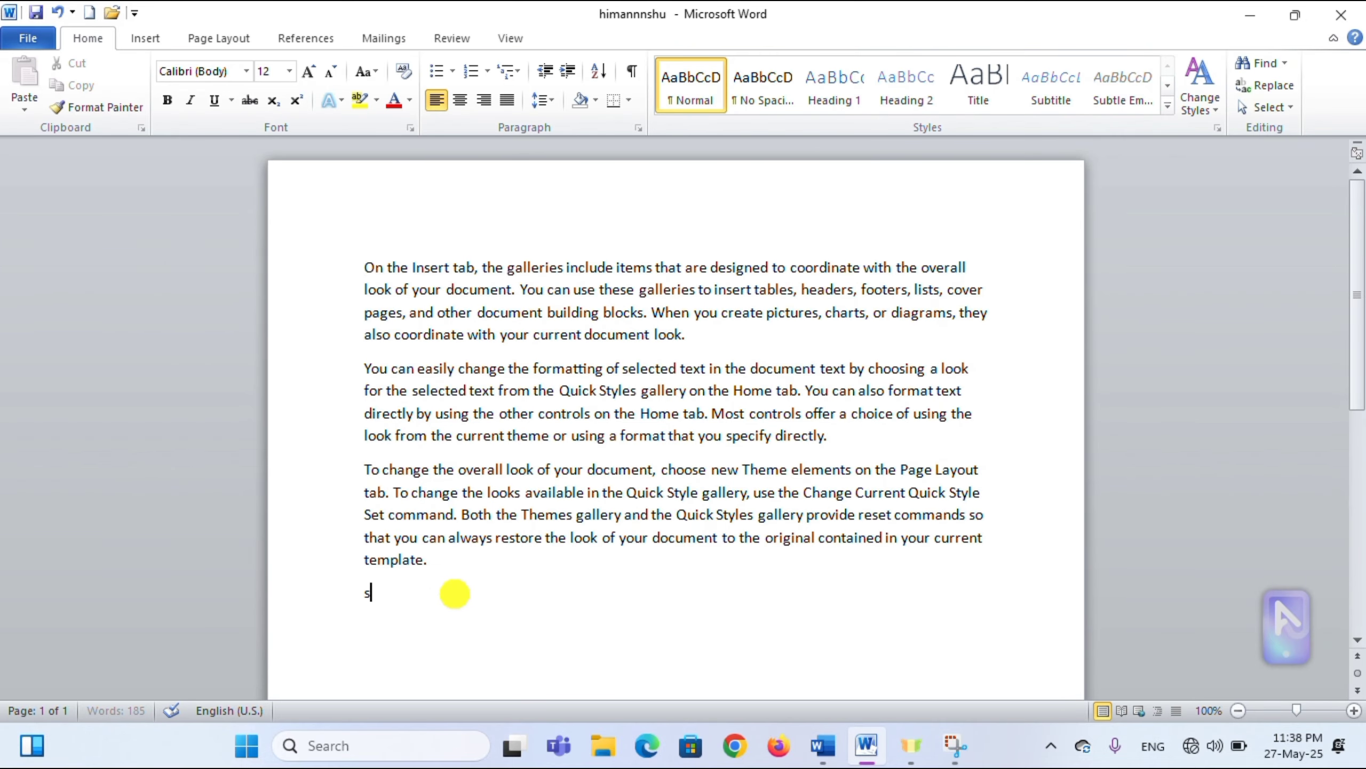
key(BackSpace)
text(crr)
key(BackSpace)
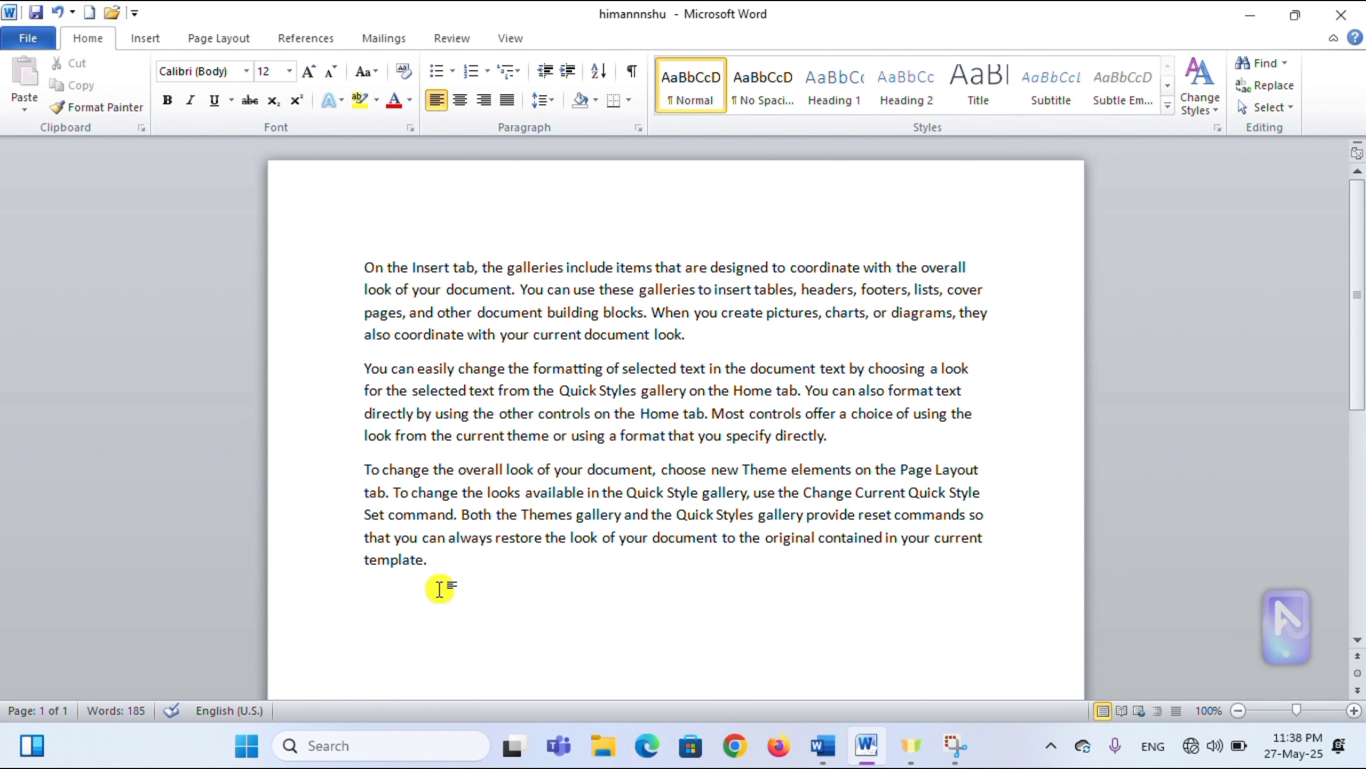
scroll(453, 592, down, 1)
click(311, 72)
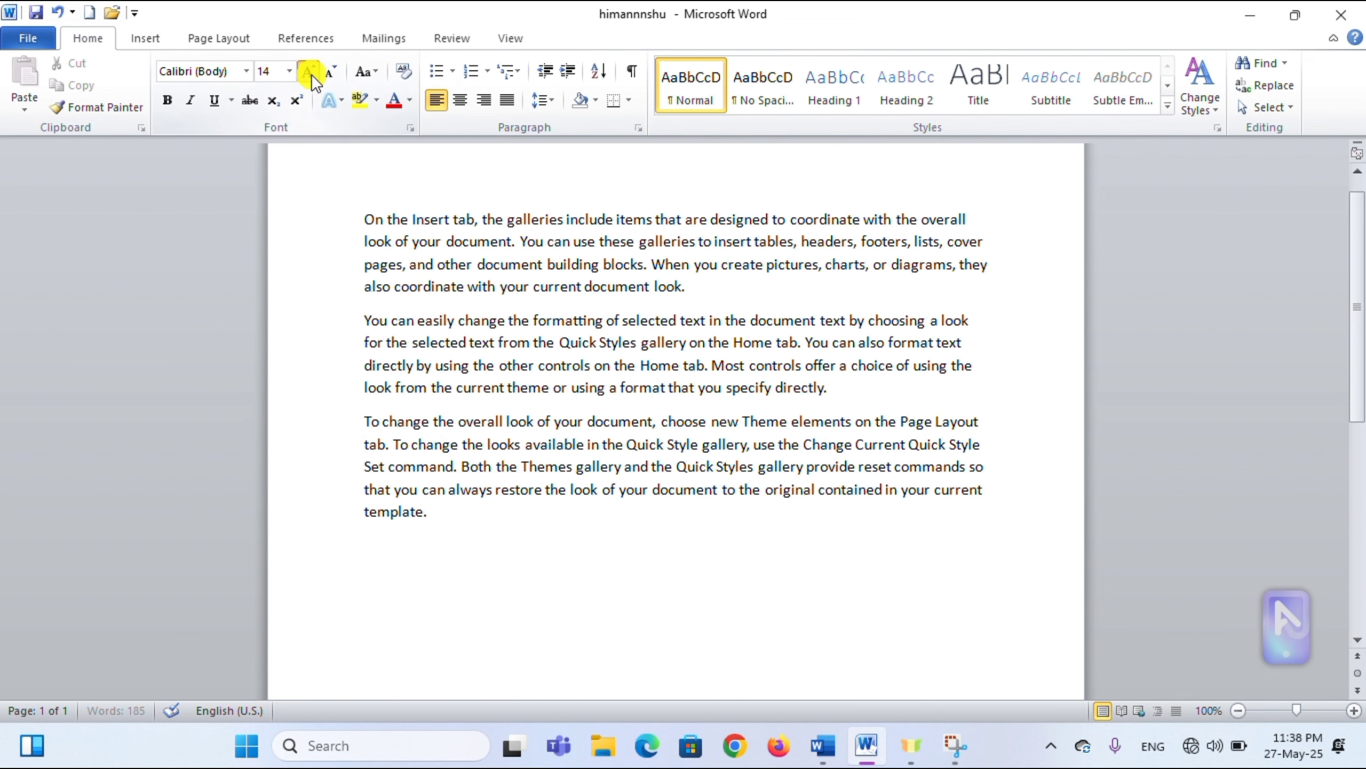
click(311, 73)
click(311, 73)
click(311, 73)
click(313, 74)
click(312, 74)
- Type the shortcut names ctrl+s, F12, ctrl+o and Ctrl+w on that line, erasing them afterwards
text(ctr)
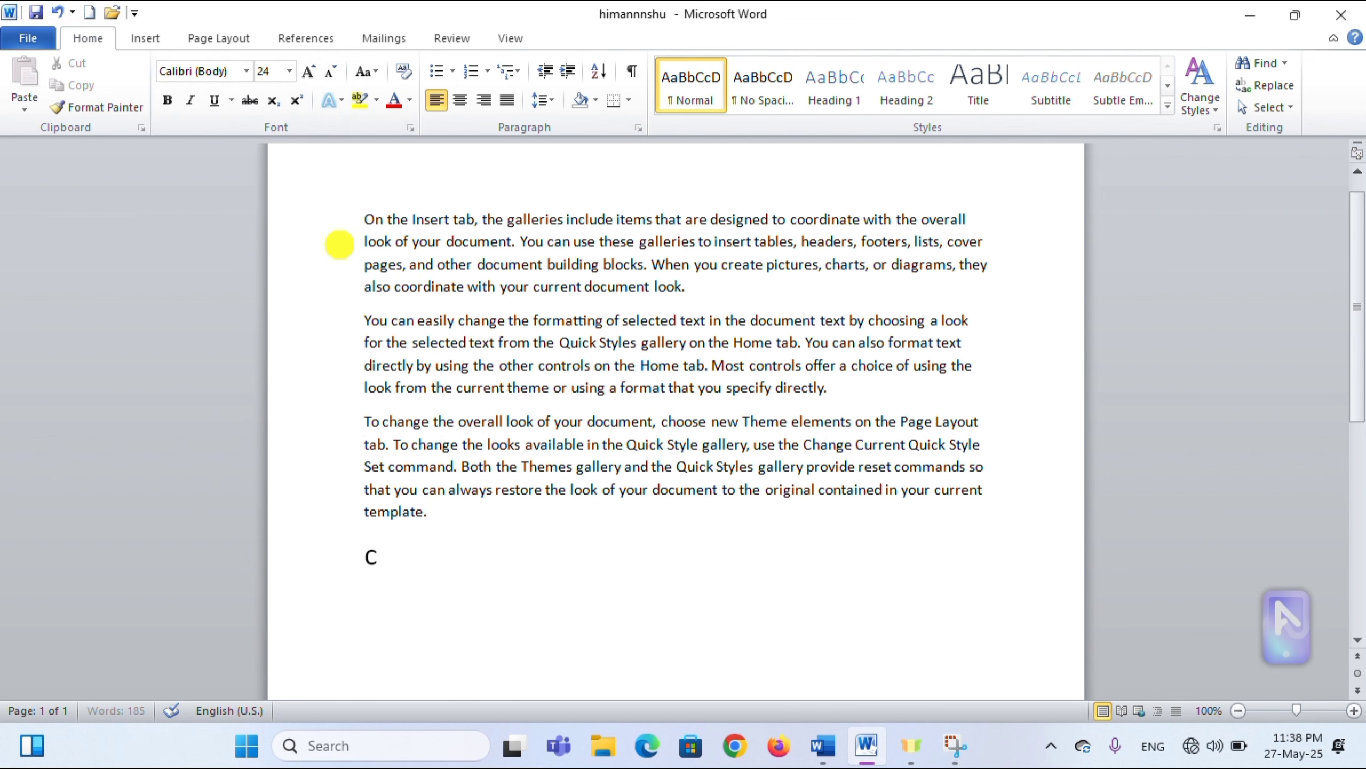
text(l+)
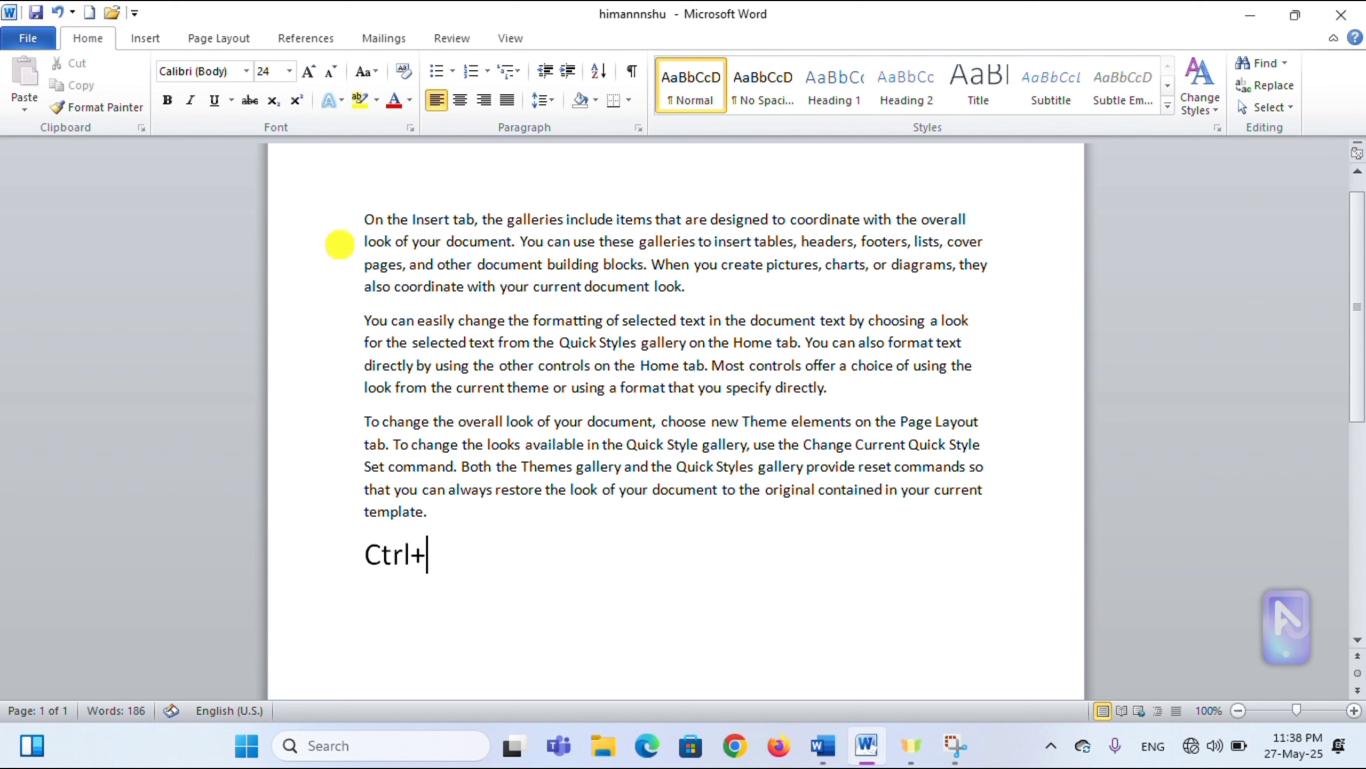
text(s)
key(BackSpace)
key(BackSpace)
key(BackSpace)
key(BackSpace)
key(BackSpace)
key(BackSpace)
text(F12)
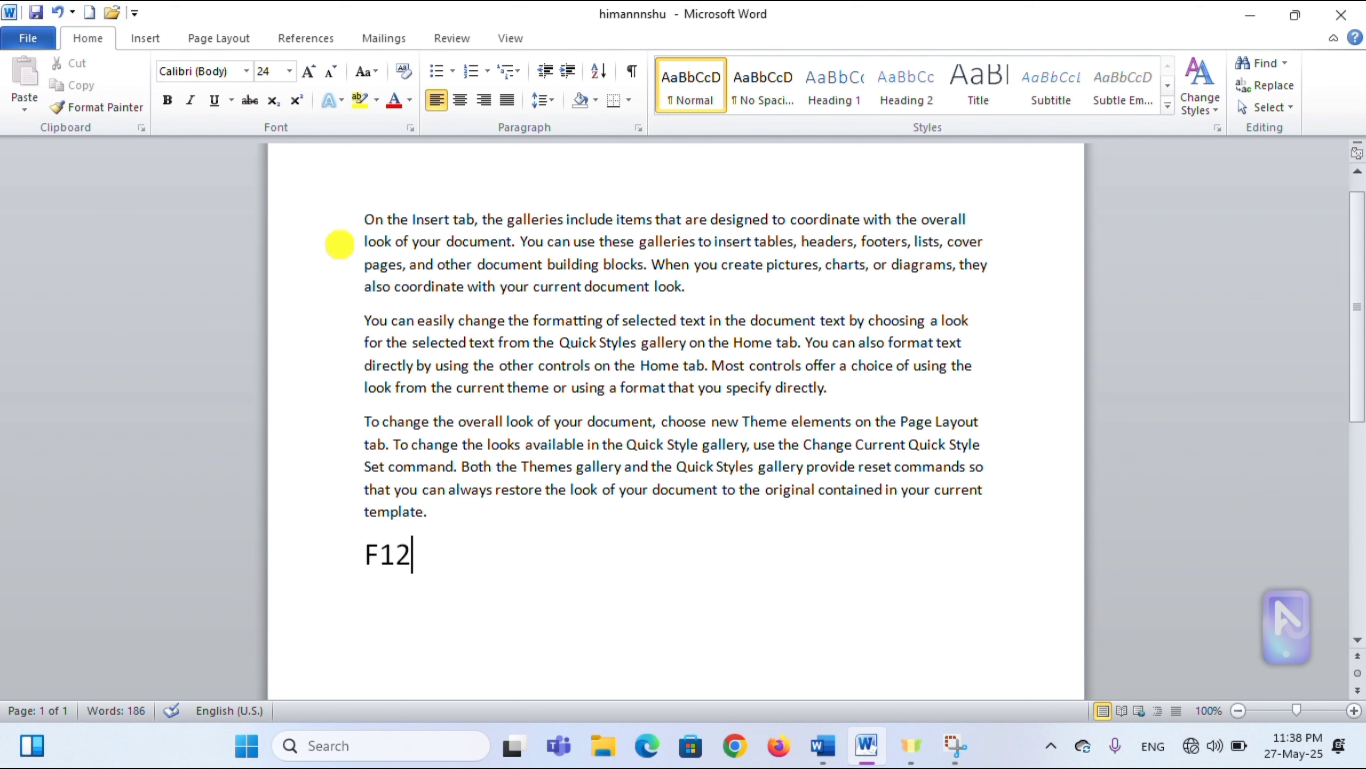
key(BackSpace)
key(BackSpace)
key(BackSpace)
text(cr)
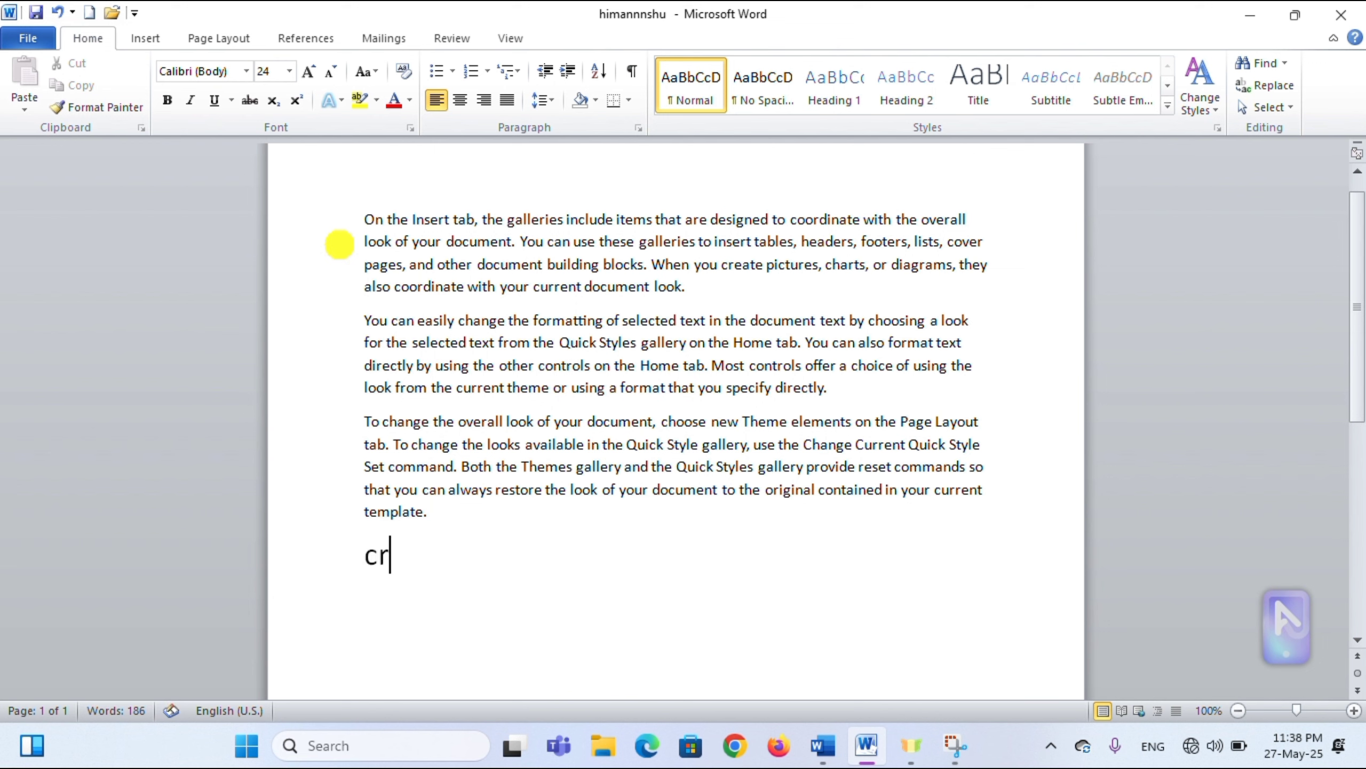
key(BackSpace)
text(trl+o)
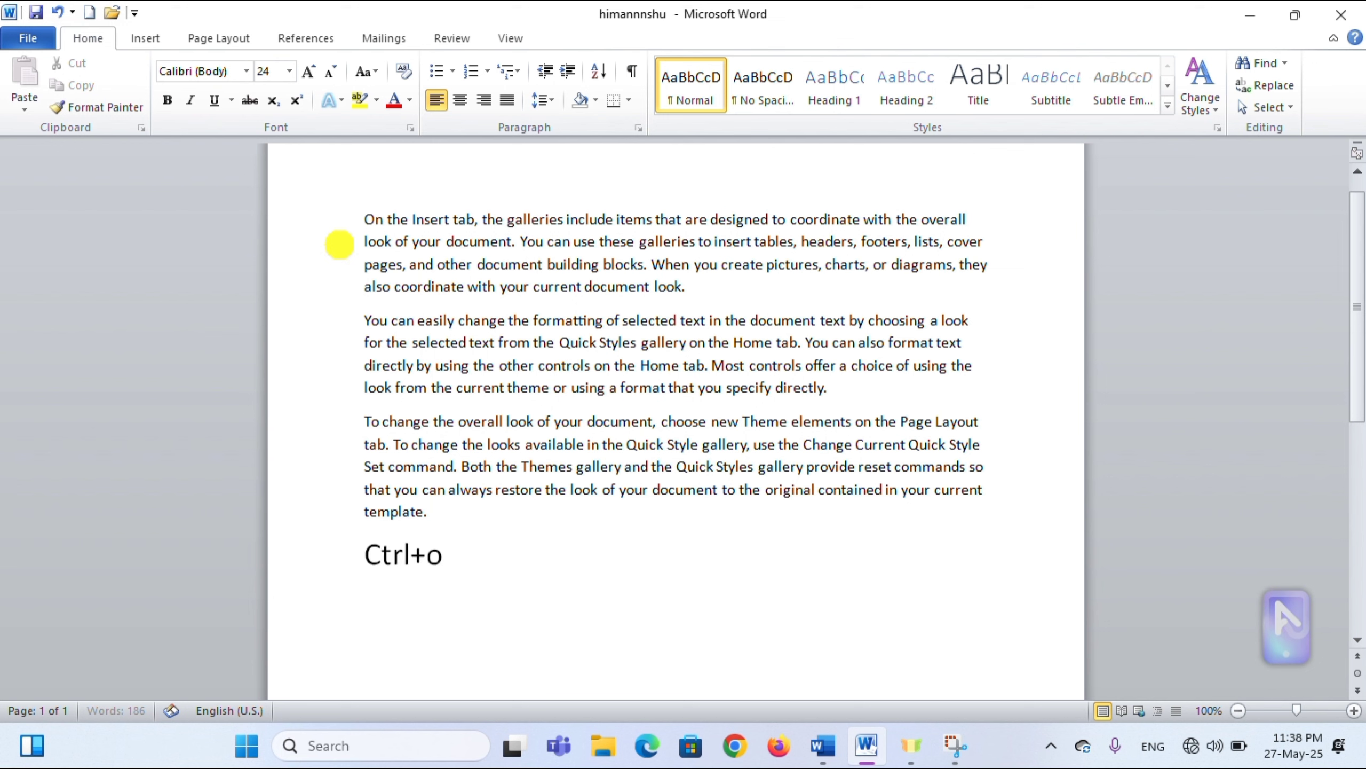
key(BackSpace)
key(BackSpace)
key(BackSpace)
key(BackSpace)
key(BackSpace)
text(C)
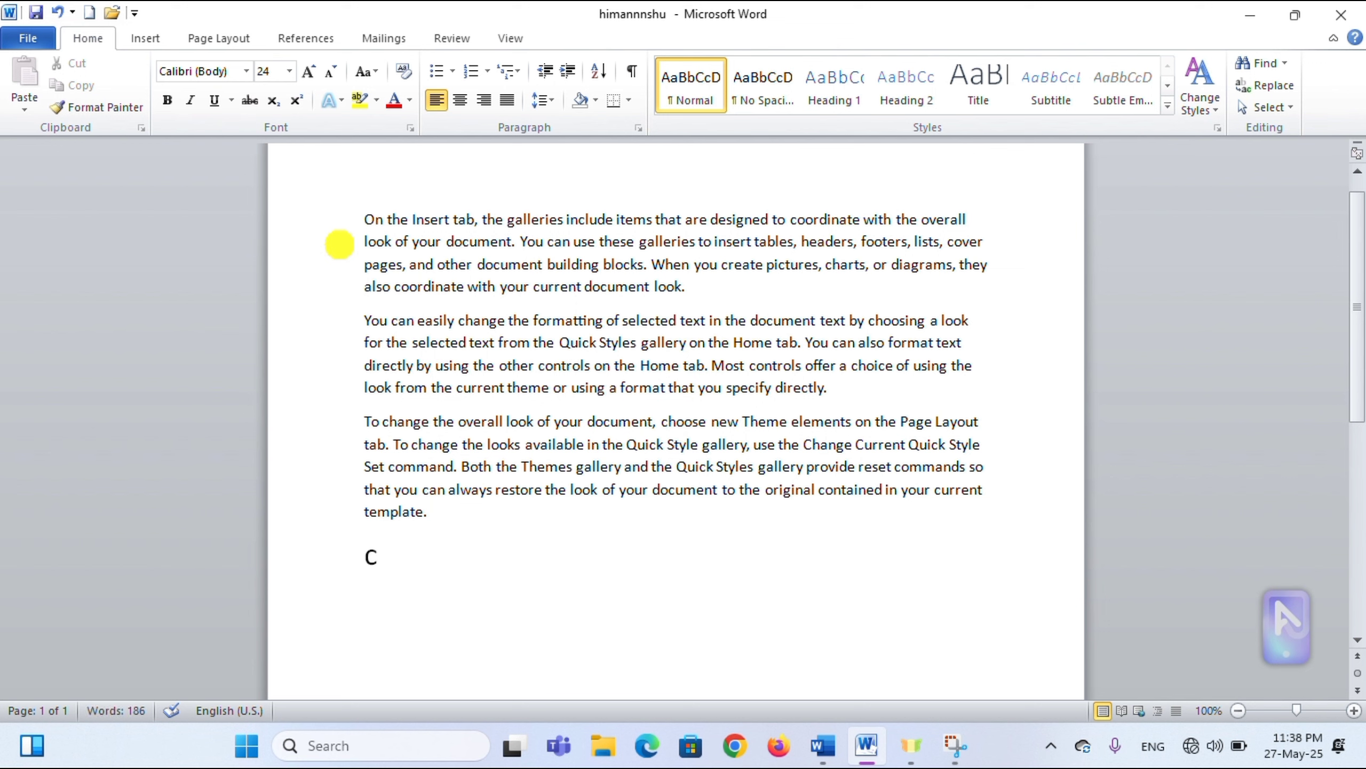
text(trl+w)
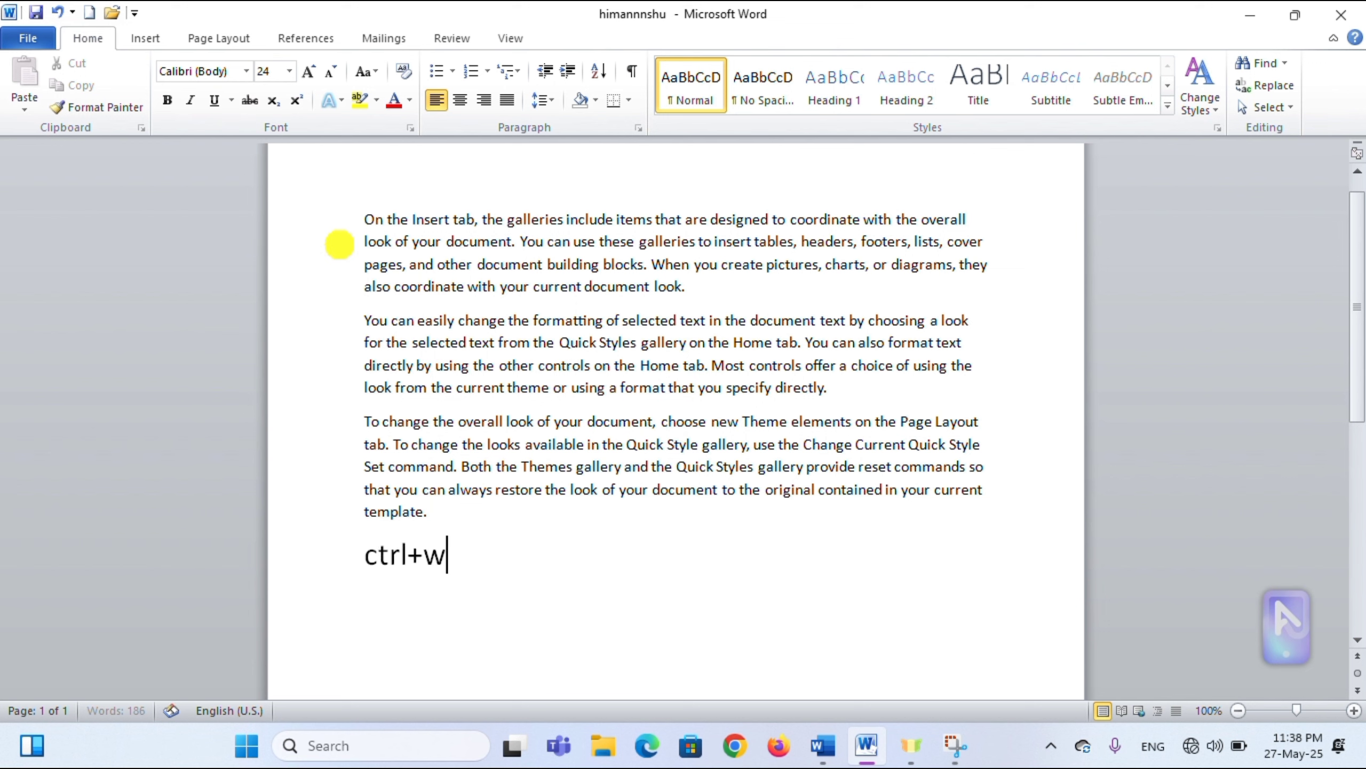
key(BackSpace)
key(BackSpace)
key(BackSpace)
key(BackSpace)
key(BackSpace)
key(BackSpace)
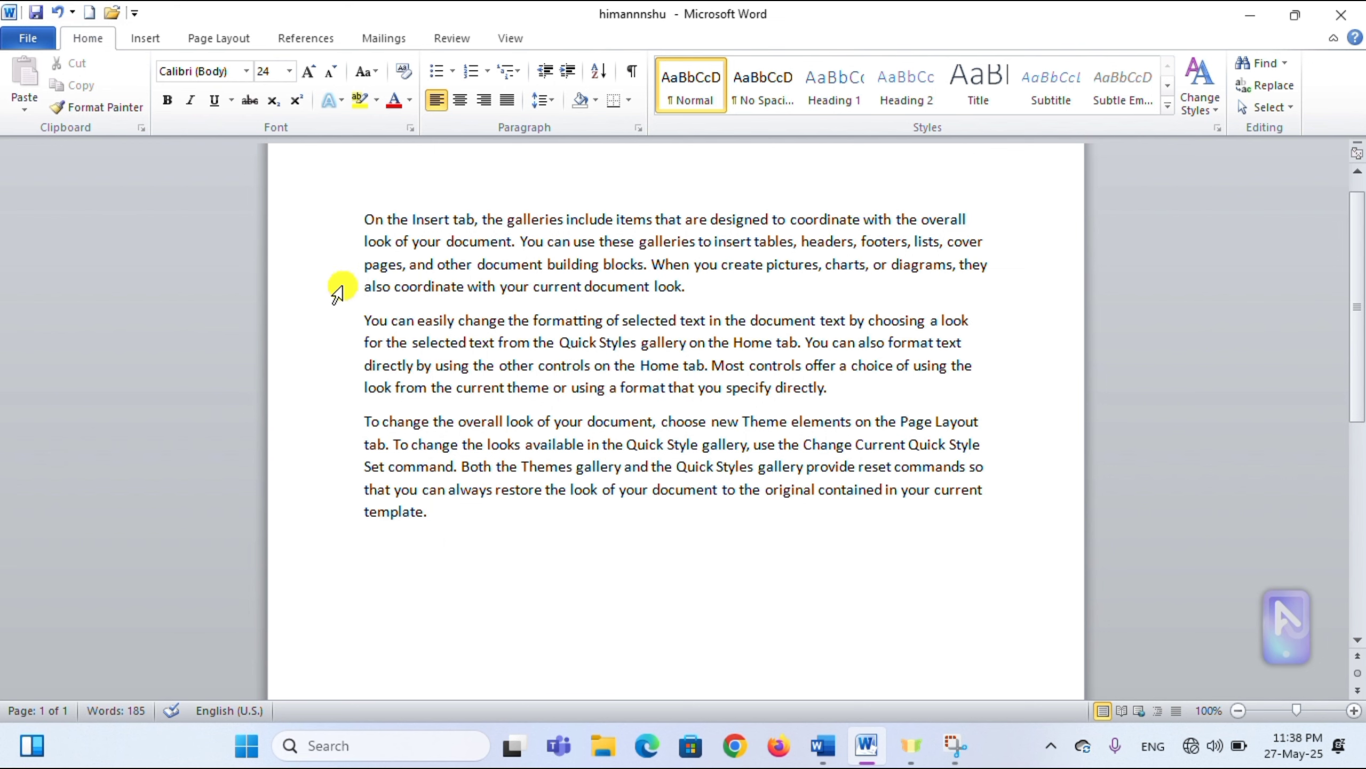
click(26, 43)
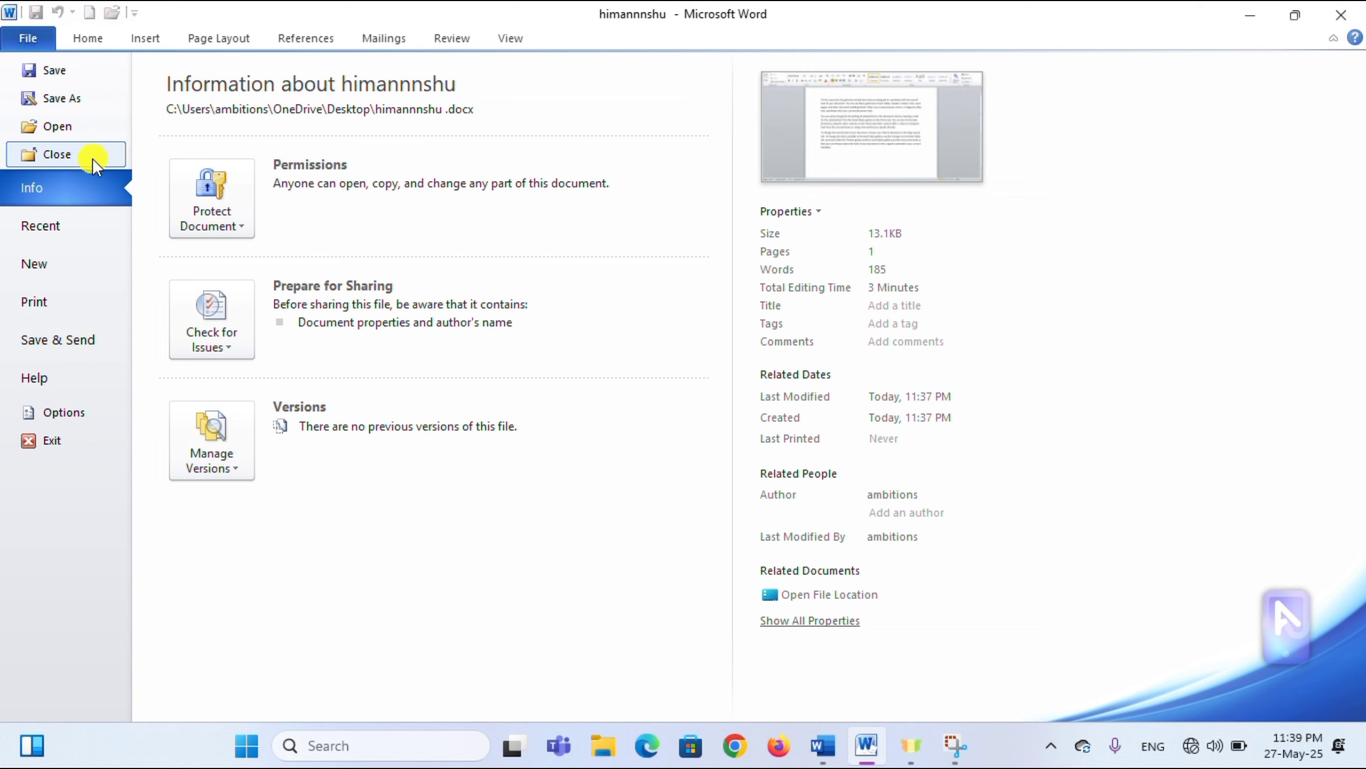
click(89, 130)
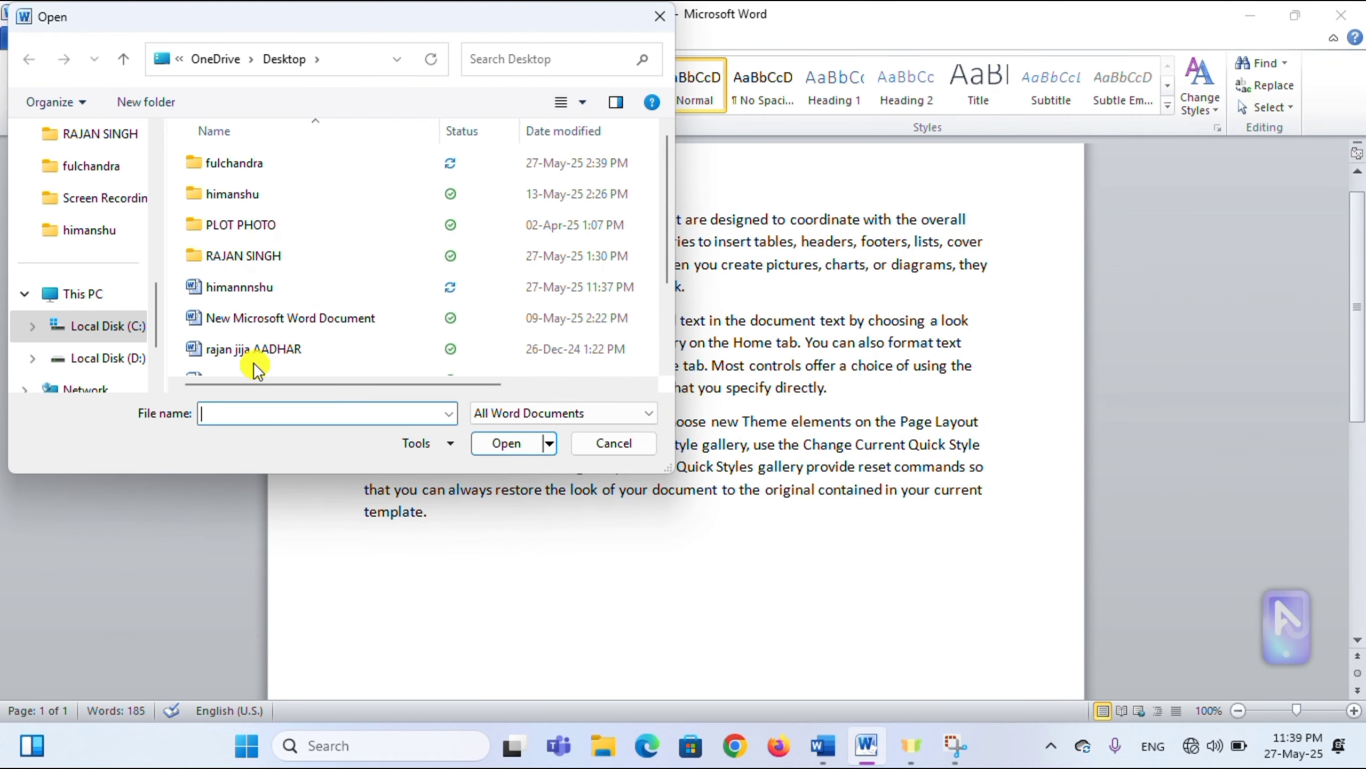
scroll(243, 263, down, 2)
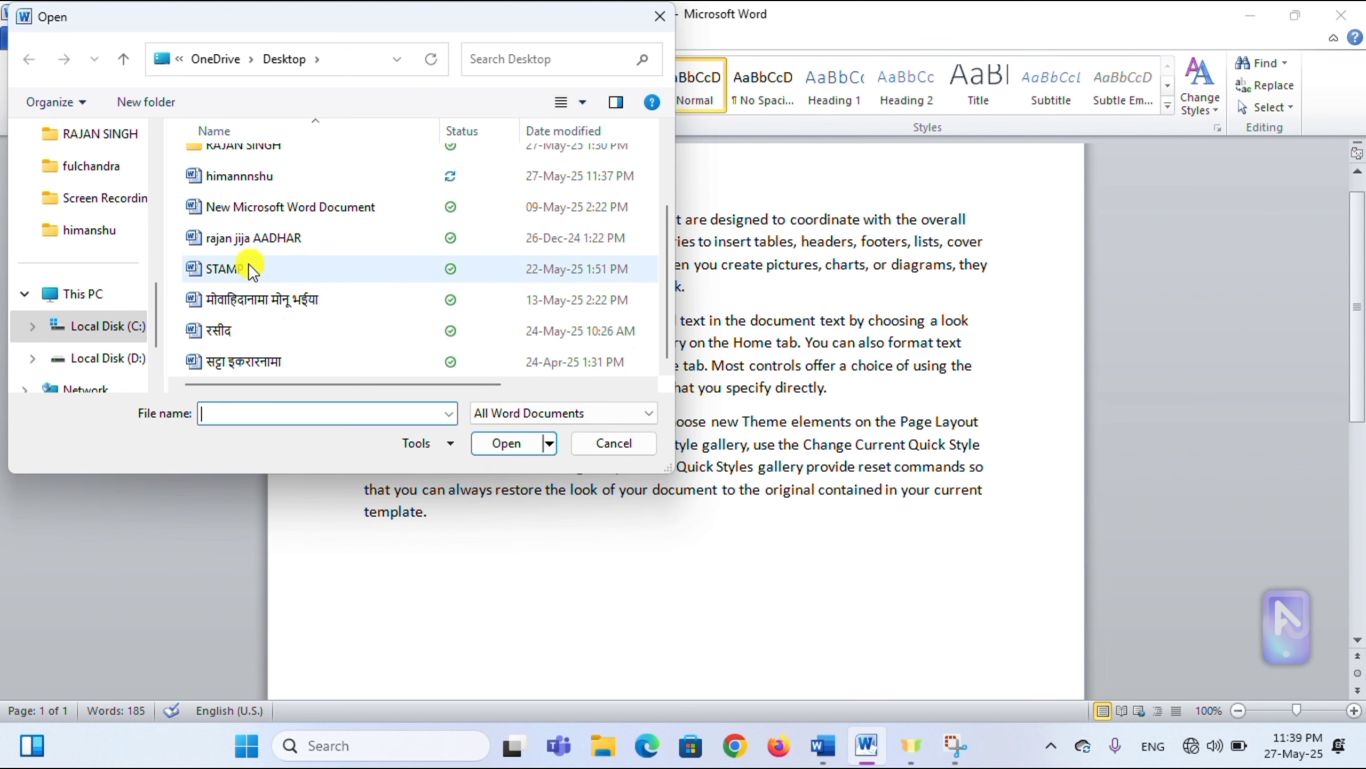
scroll(272, 315, up, 3)
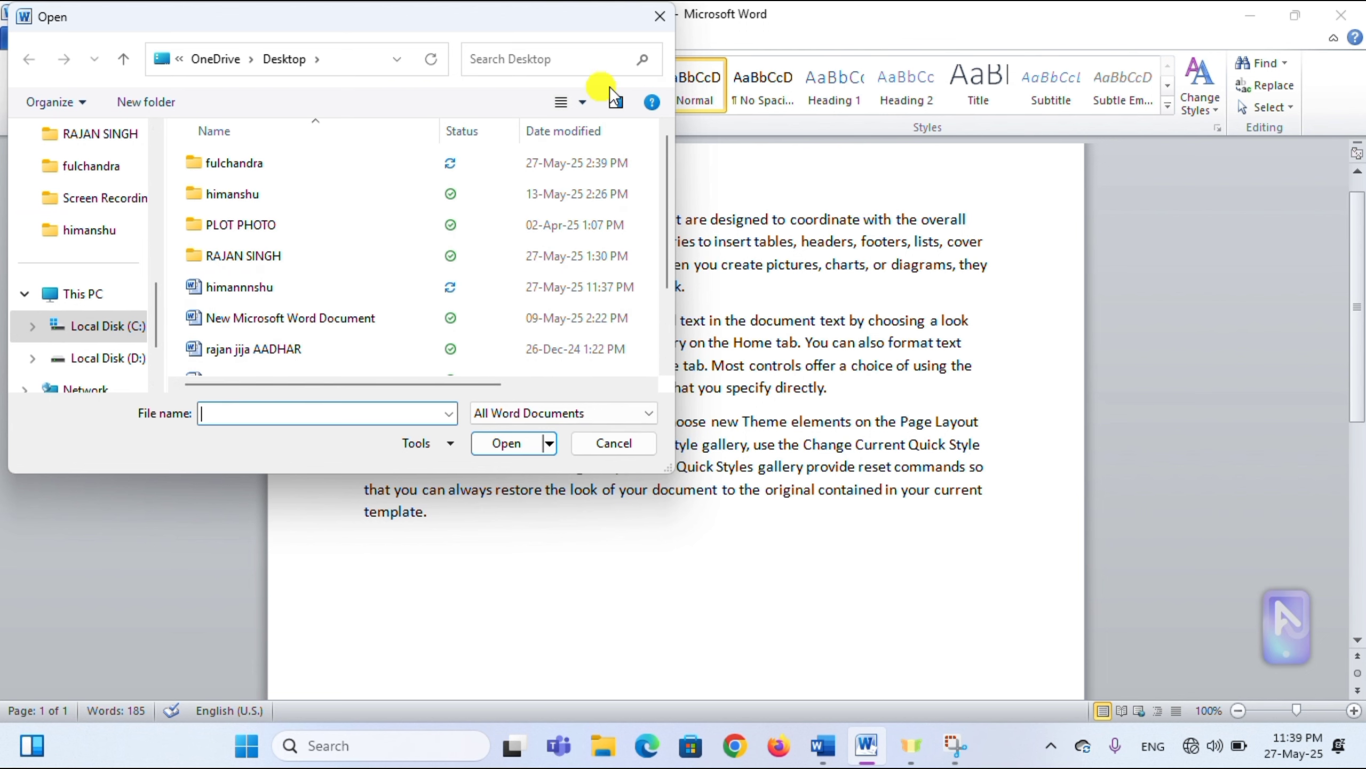
drag(397, 20, 489, 113)
click(758, 123)
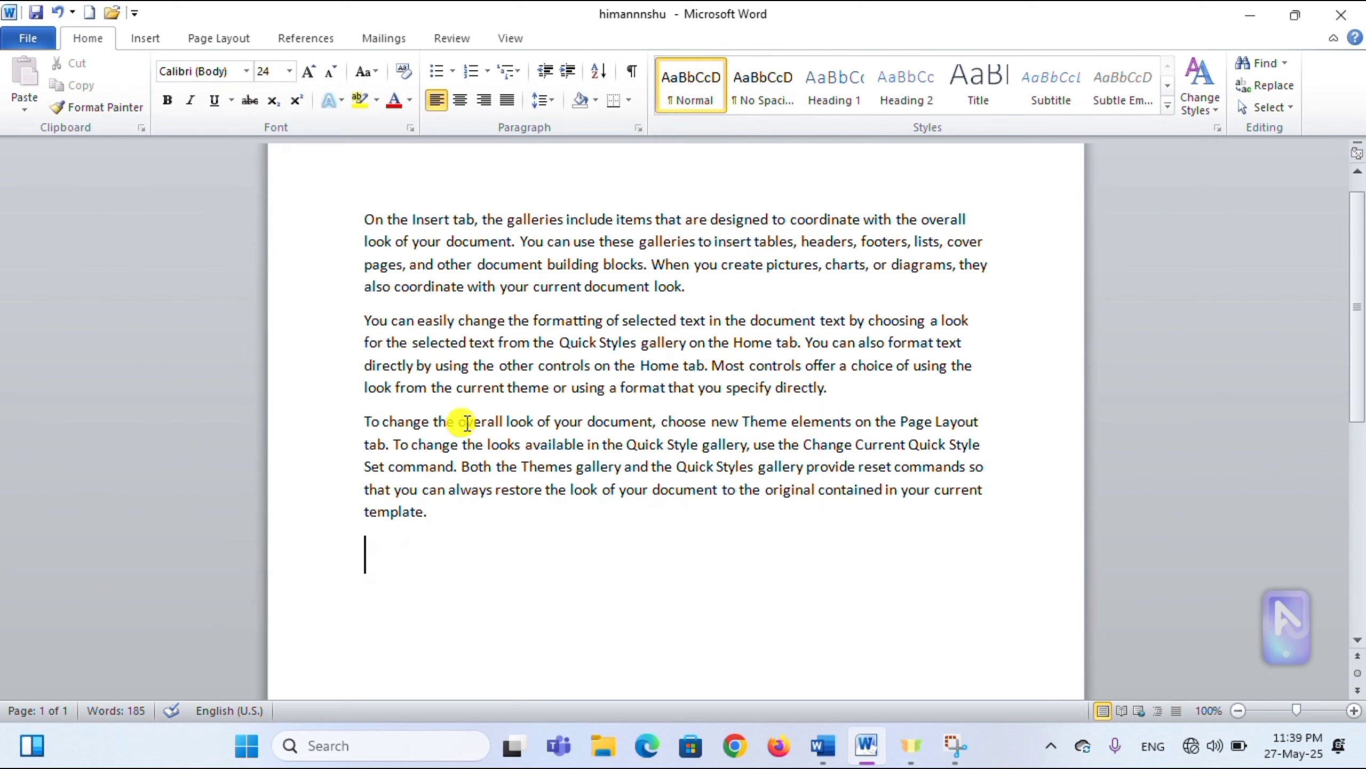
- Encrypt the himannnshu document with a password via Protect Document, then return to its text
click(40, 39)
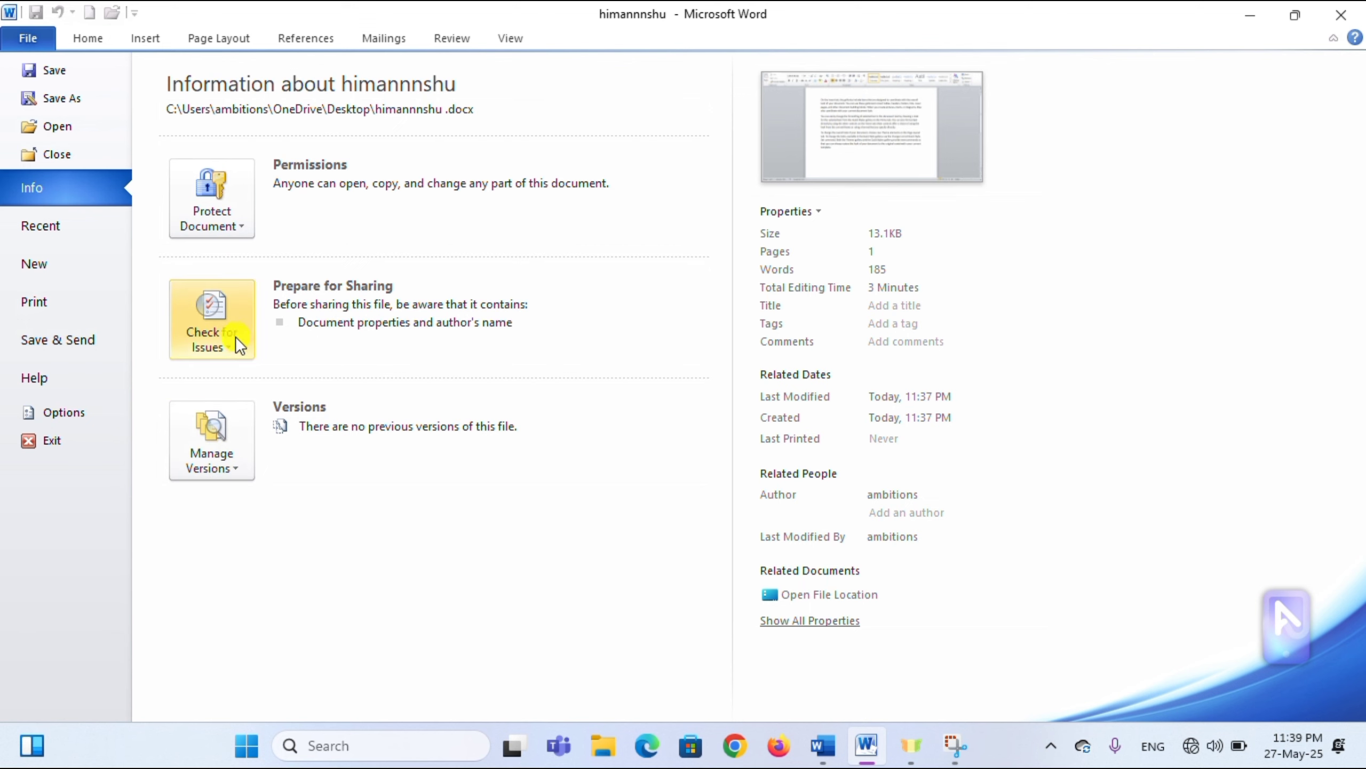
click(227, 217)
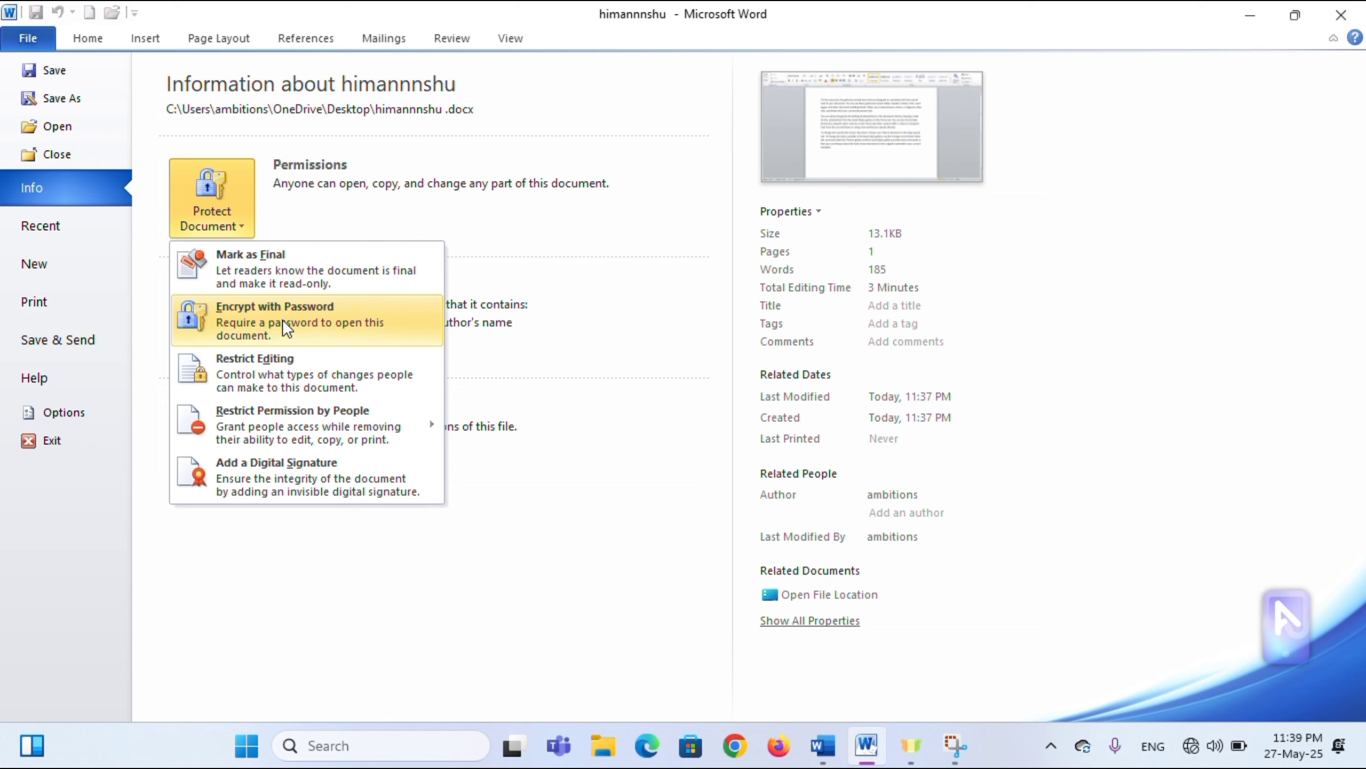
click(269, 319)
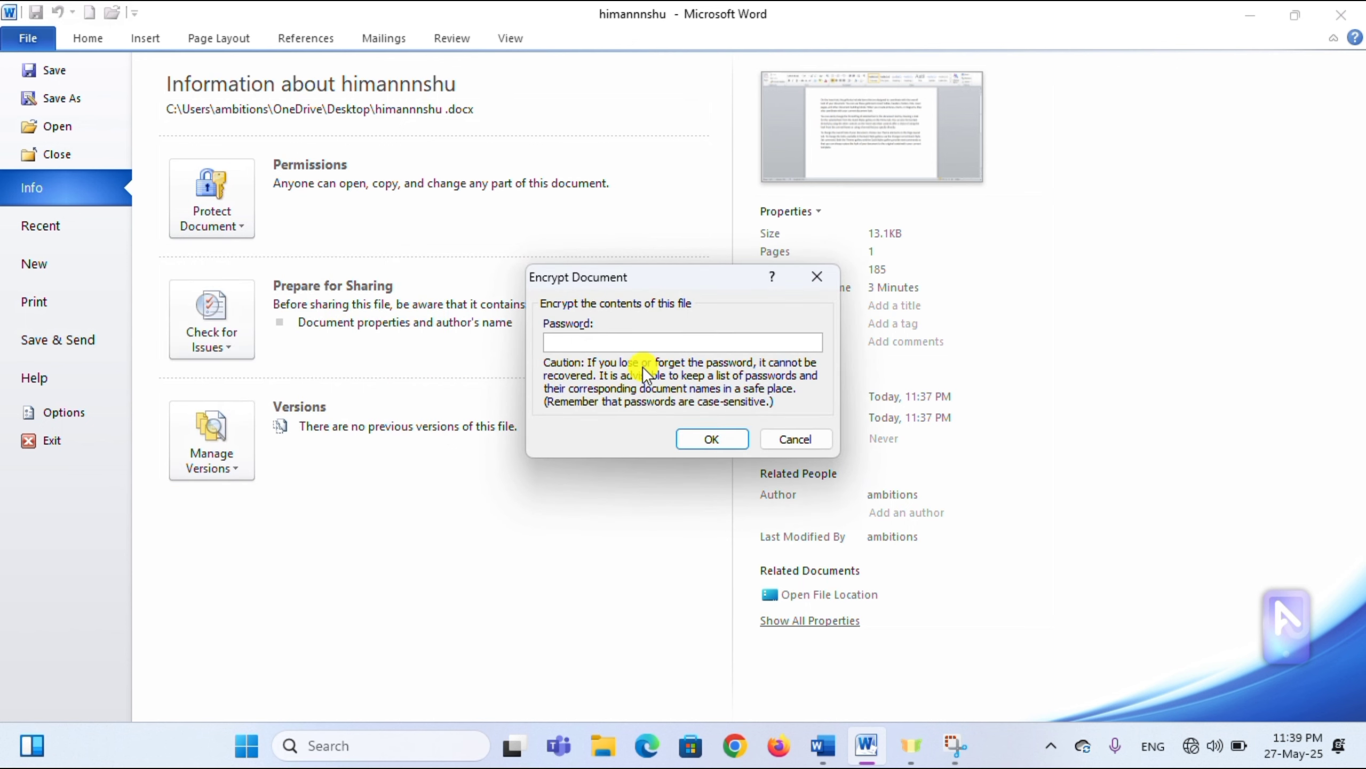
text(12)
click(721, 440)
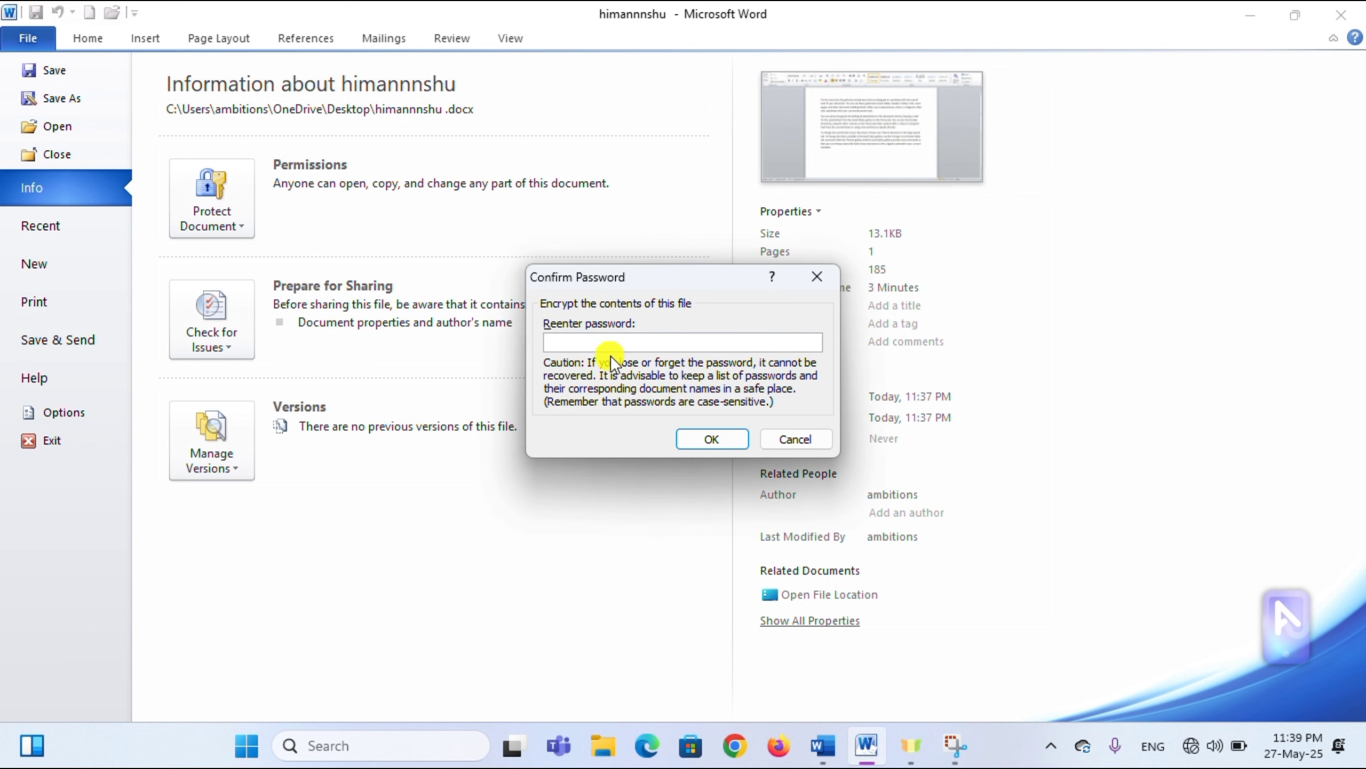
text(123)
click(715, 442)
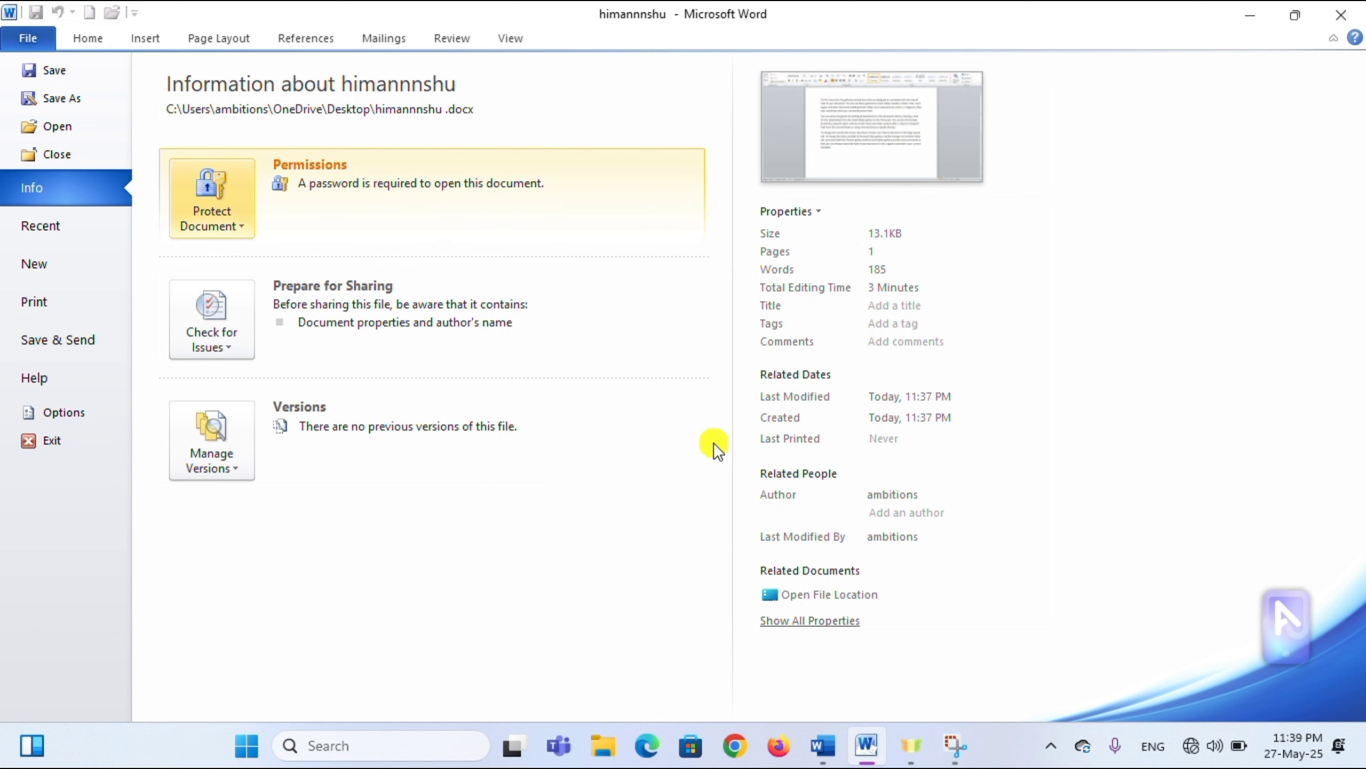
key(Escape)
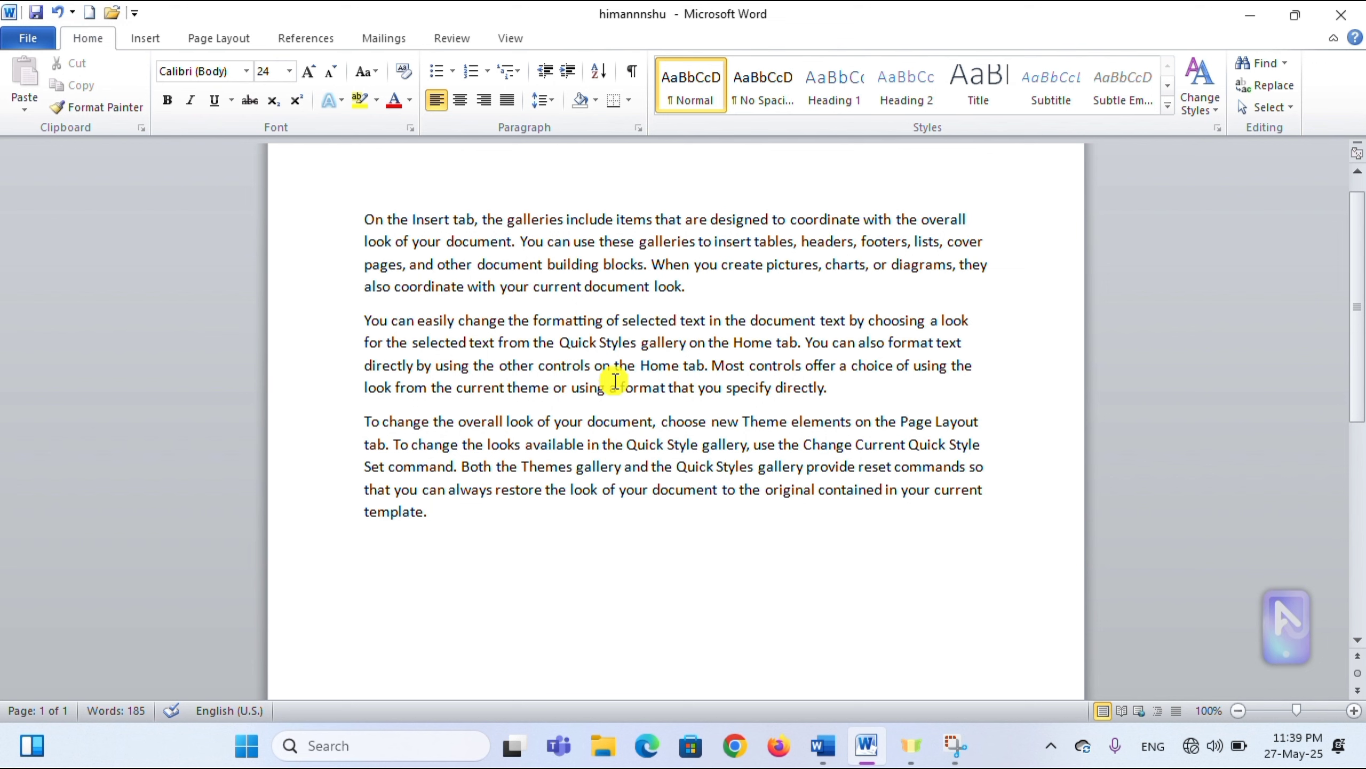
- Save the password-protected document with Ctrl+S and close it
key(ctrl+s)
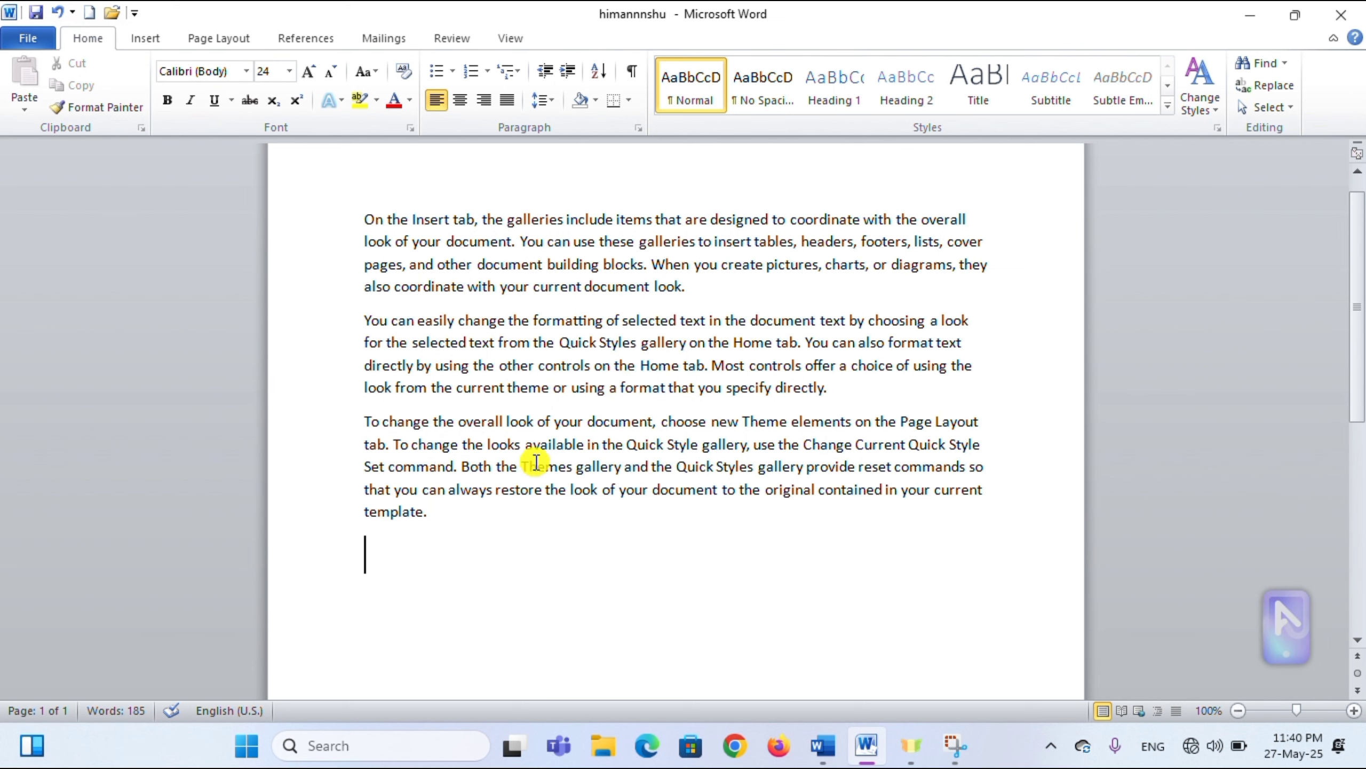
click(521, 490)
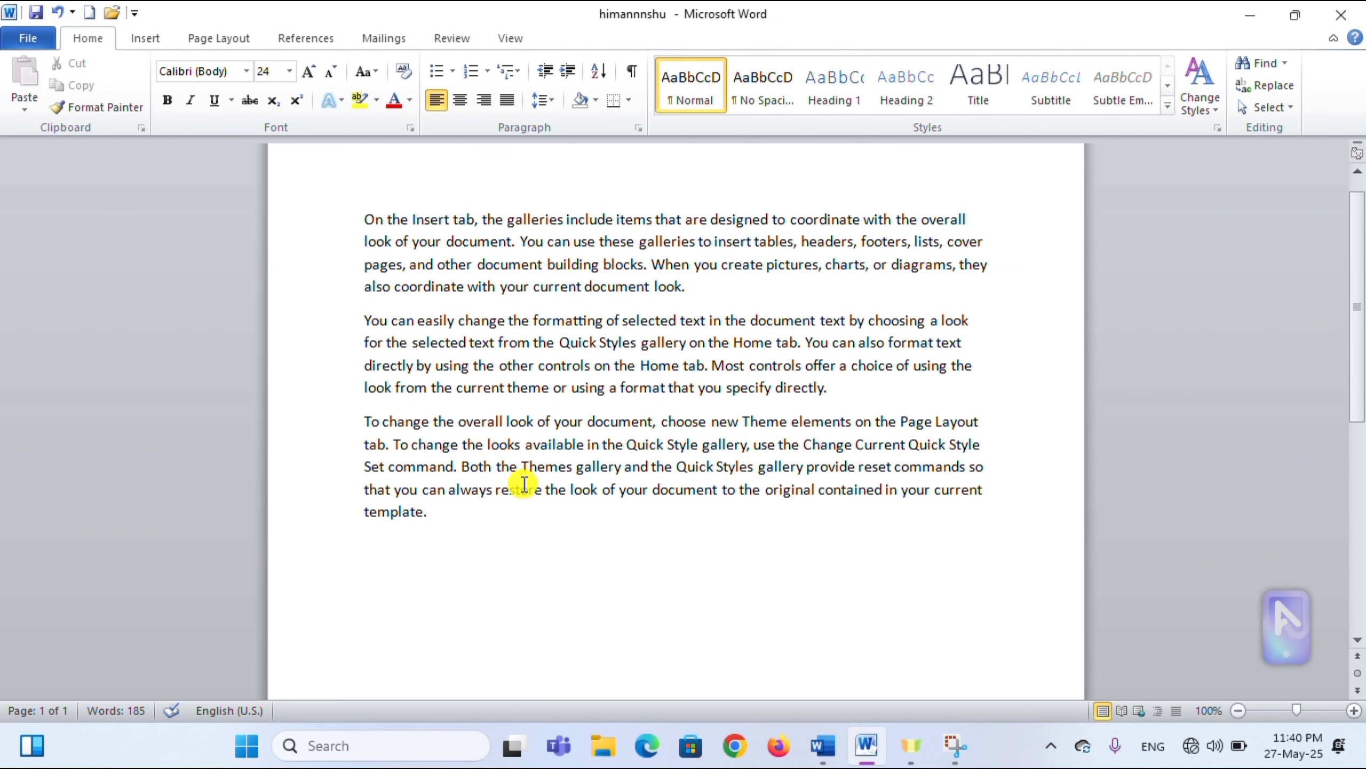
click(22, 42)
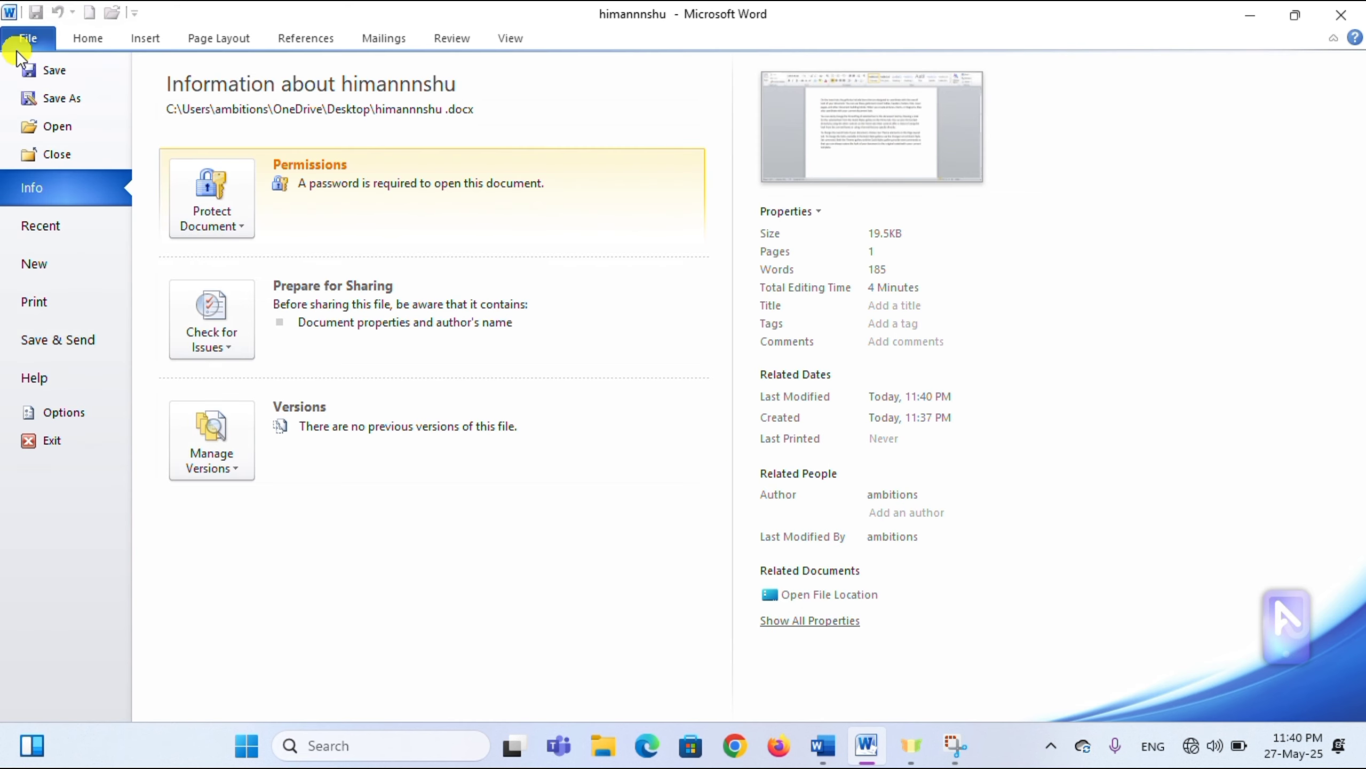
click(64, 153)
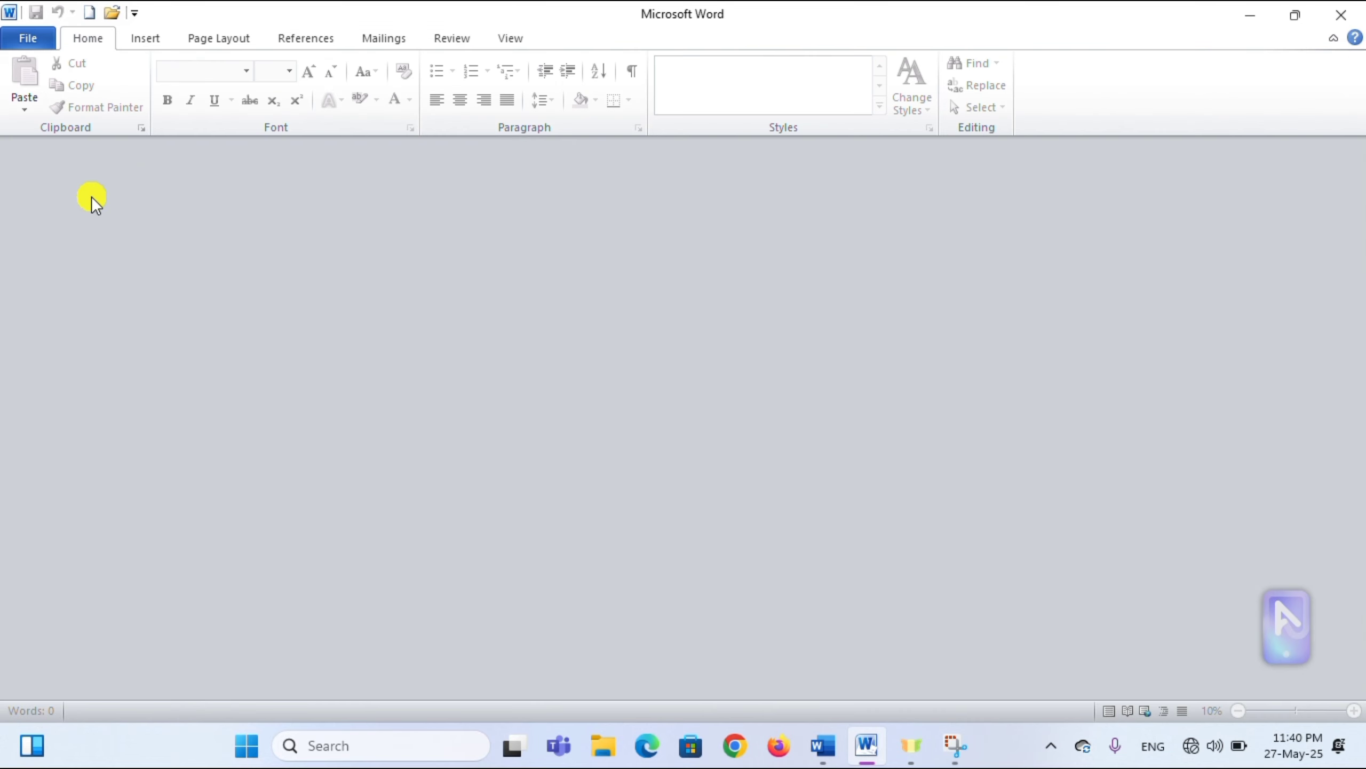
- Reopen himannnshu from File > Open, enter its password, and show its Info page
click(28, 39)
click(60, 126)
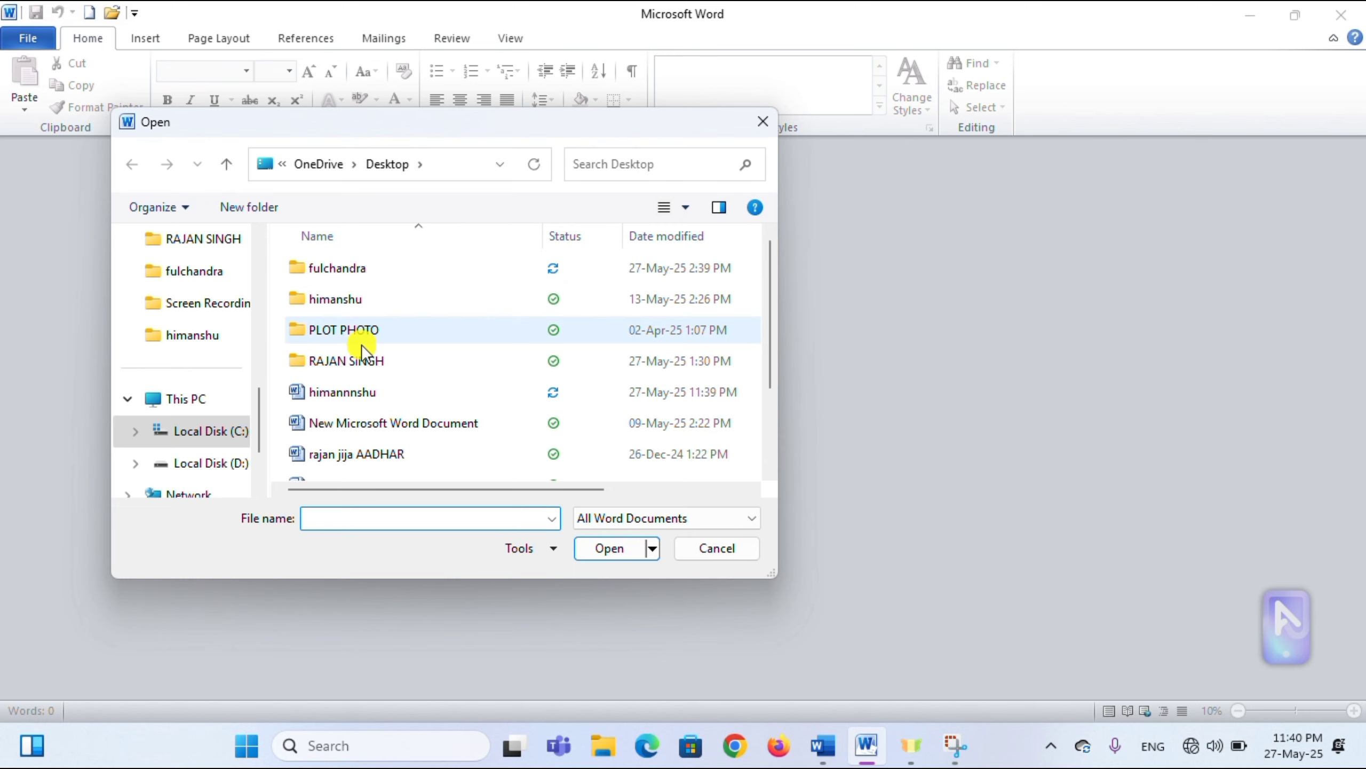
click(365, 396)
click(625, 553)
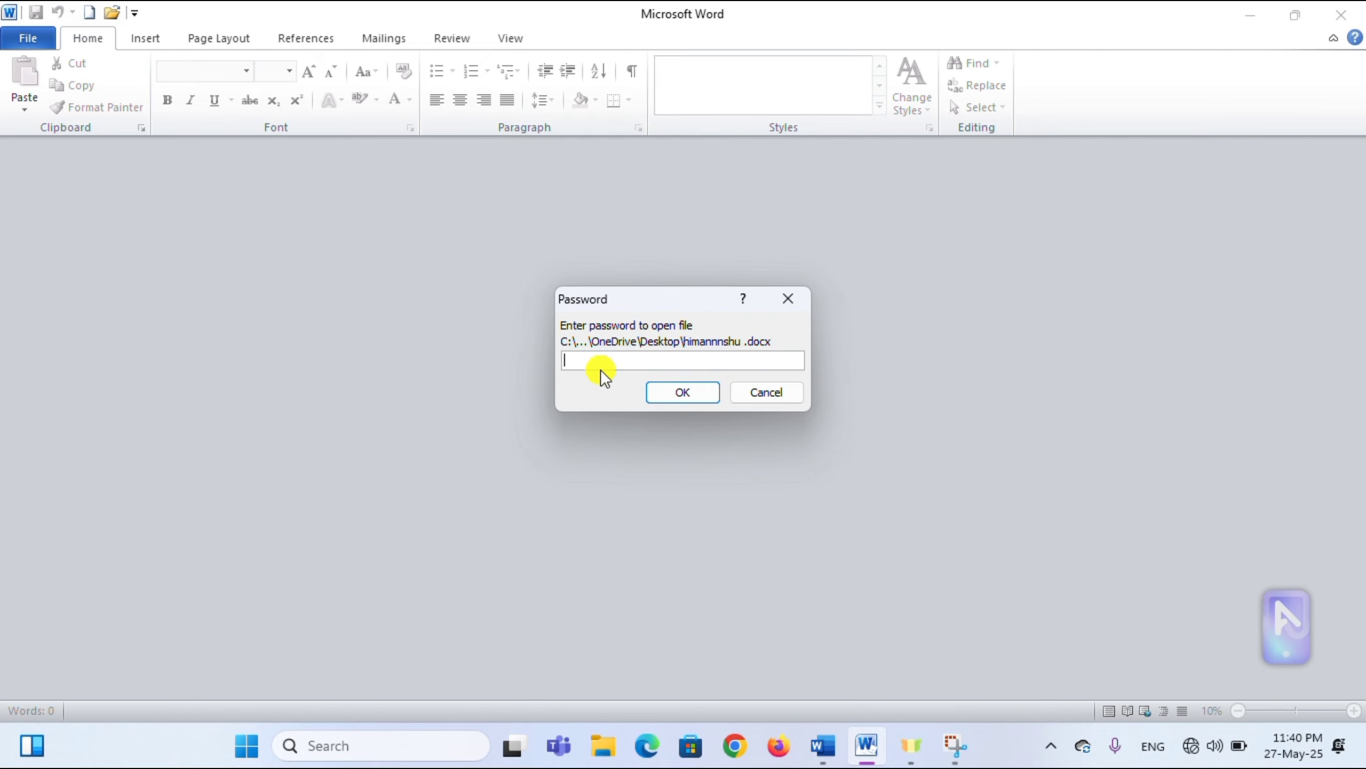
text(1)
click(692, 393)
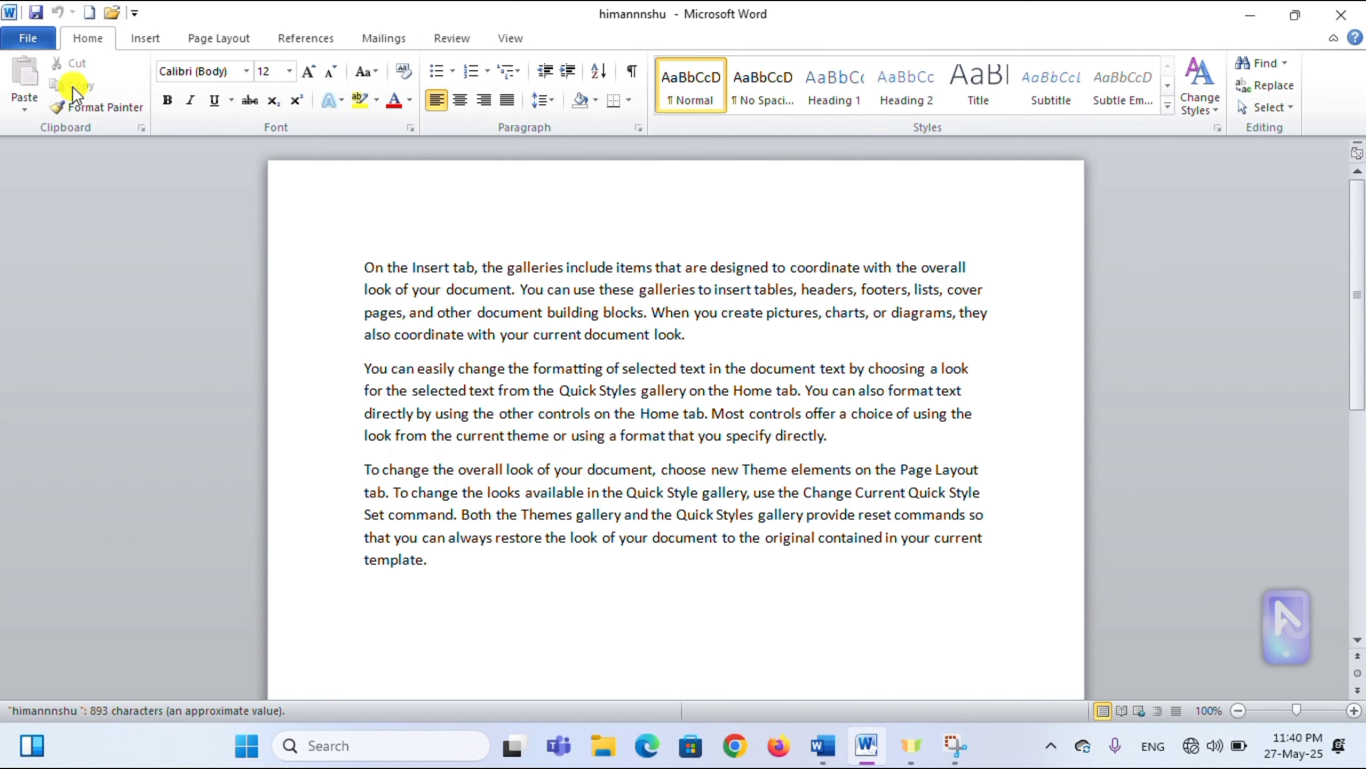
click(24, 38)
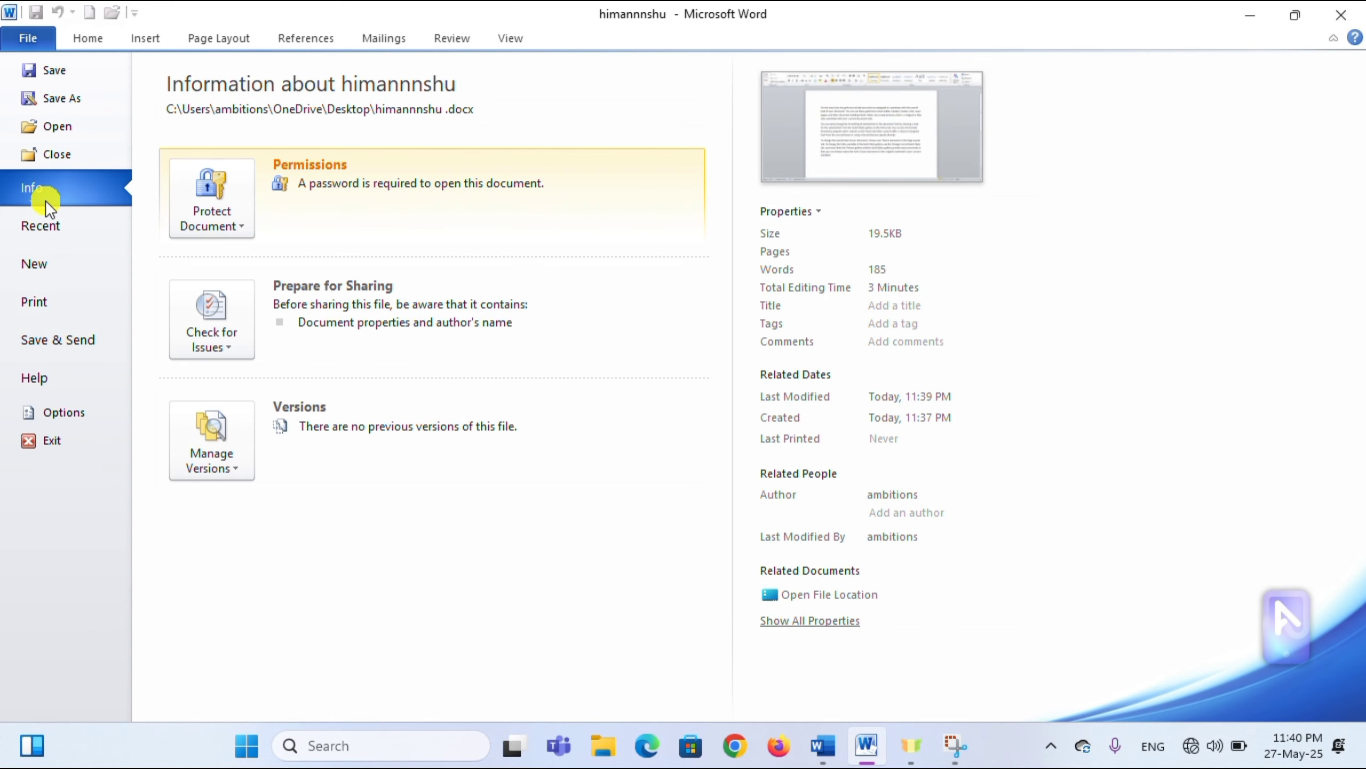
- Glance at the Protect Document options, then pin and unpin himannnshu in the Recent documents list
click(238, 223)
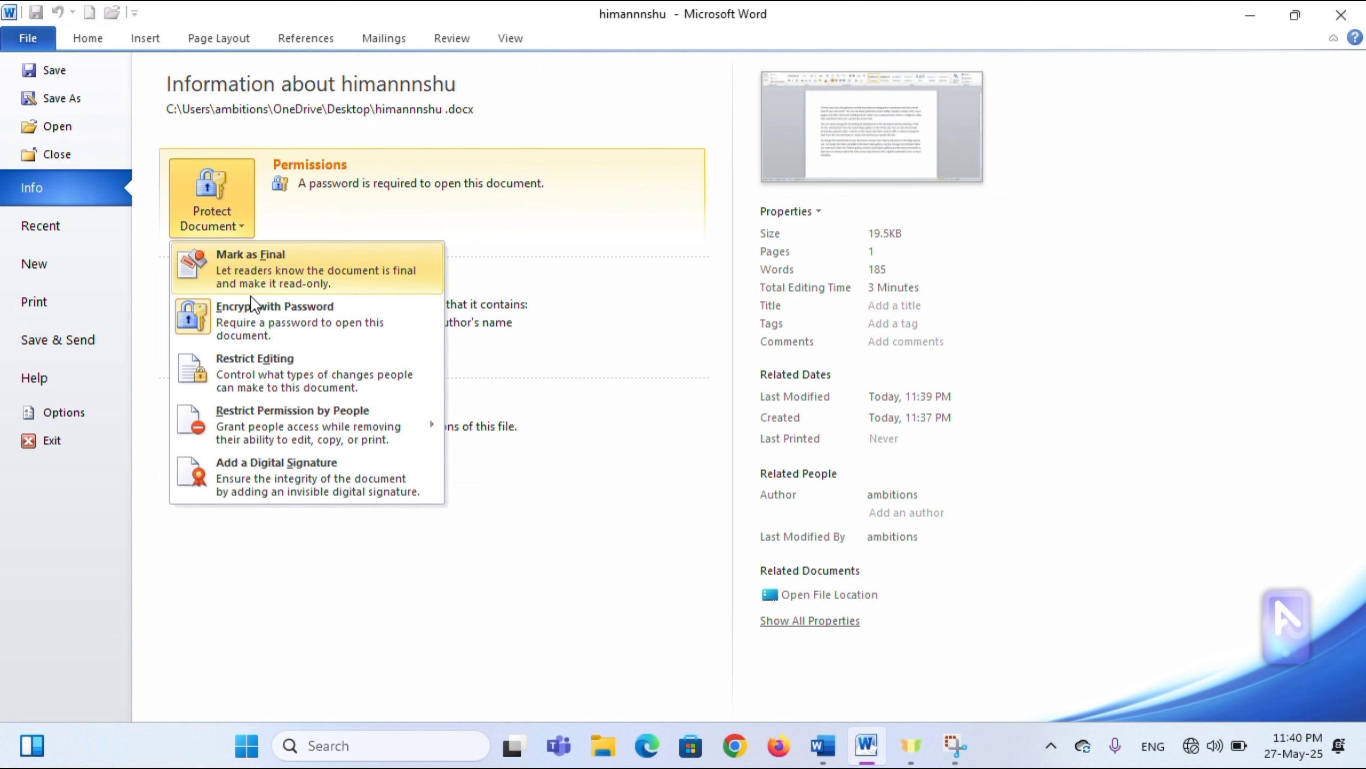
click(286, 316)
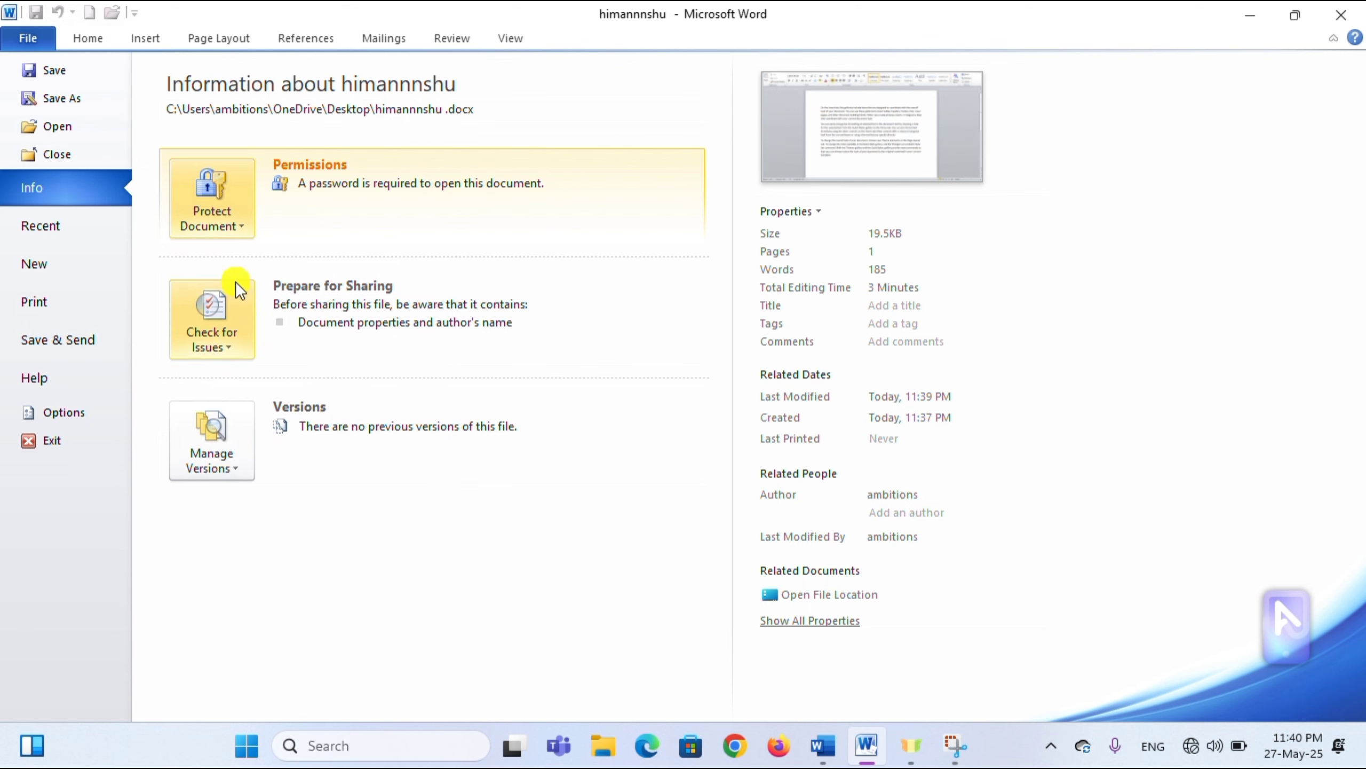
click(77, 231)
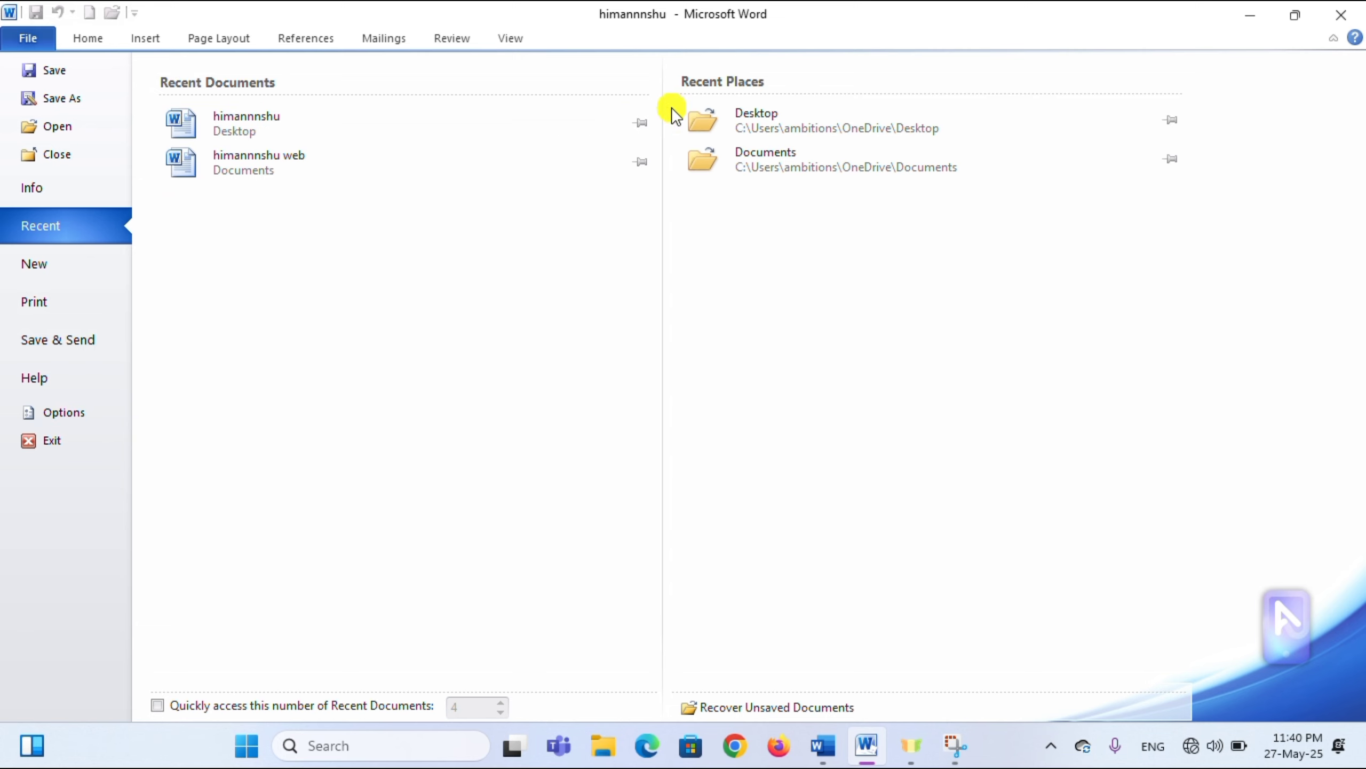
click(647, 129)
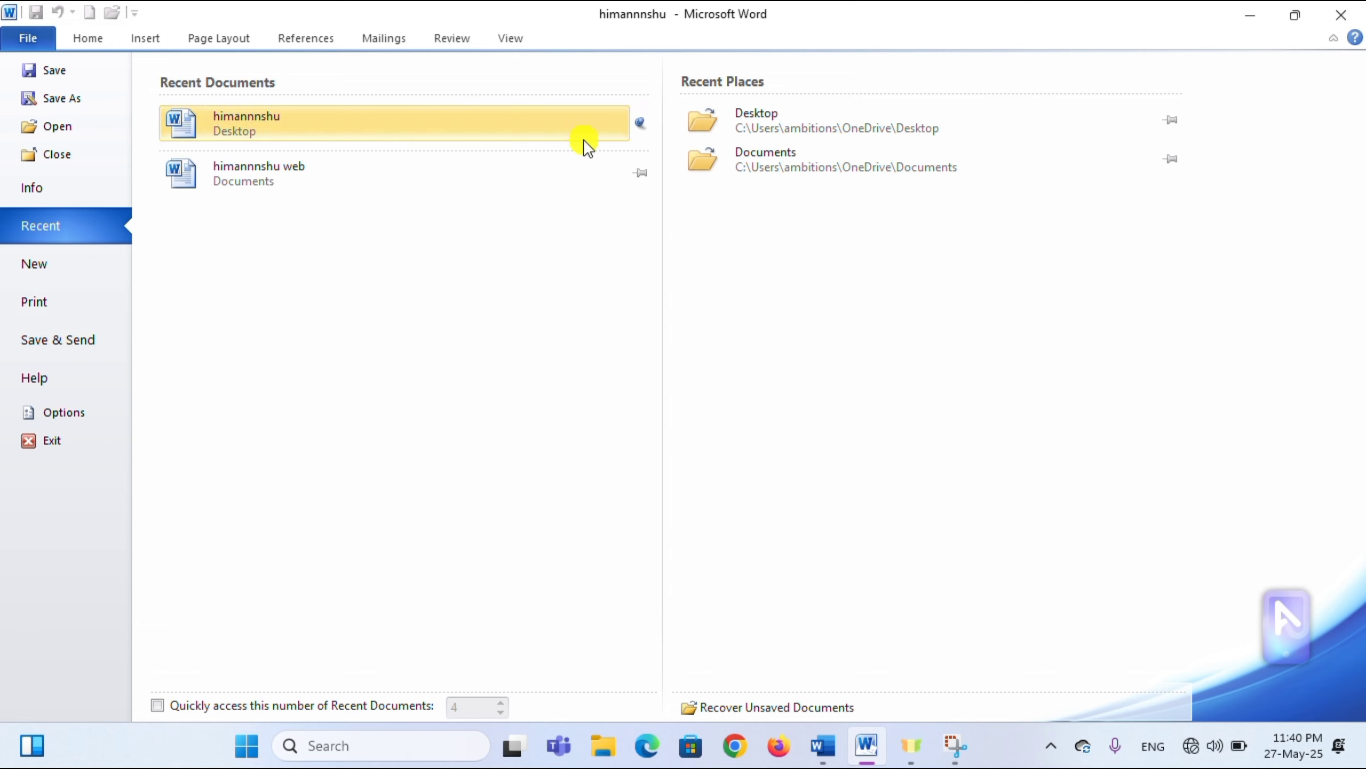
click(638, 123)
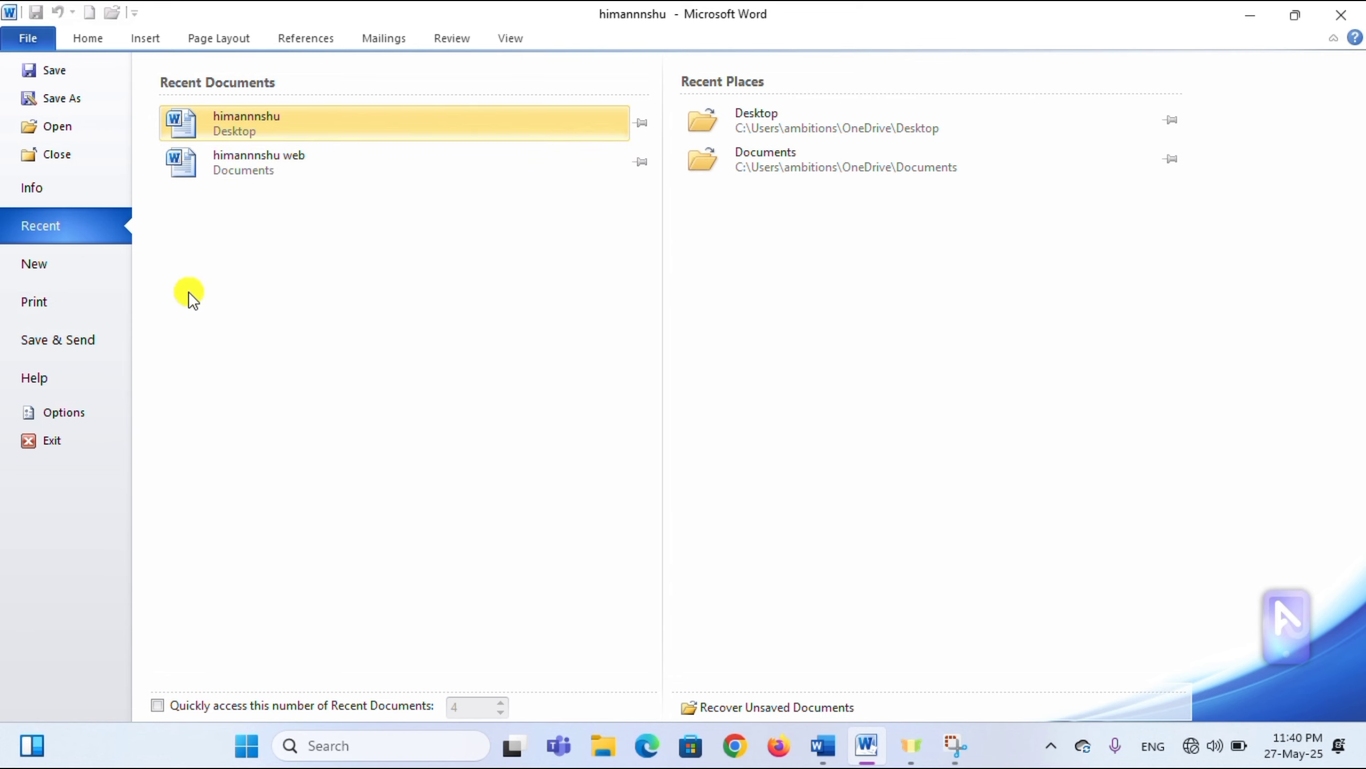
- Create a blank Document2, close it, and return to himannnshu's Info page
click(59, 278)
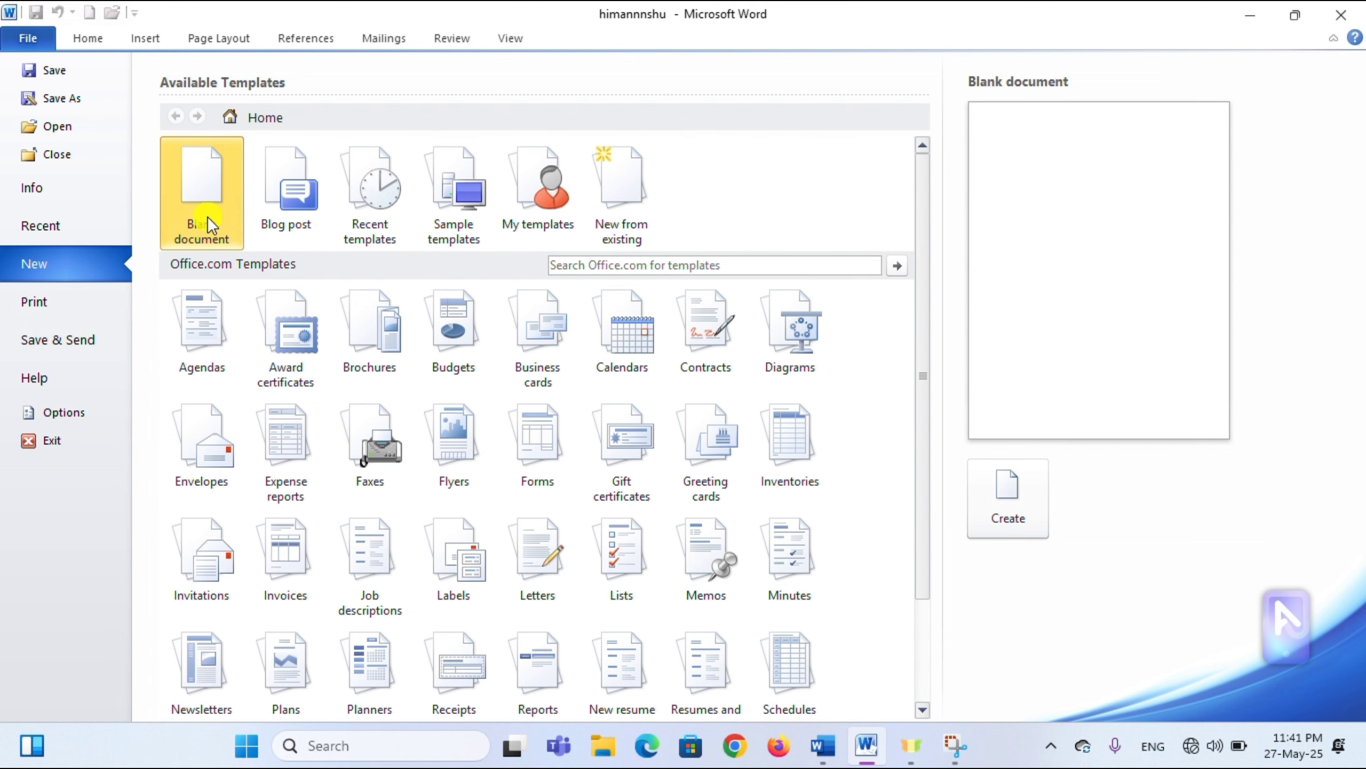
click(1003, 512)
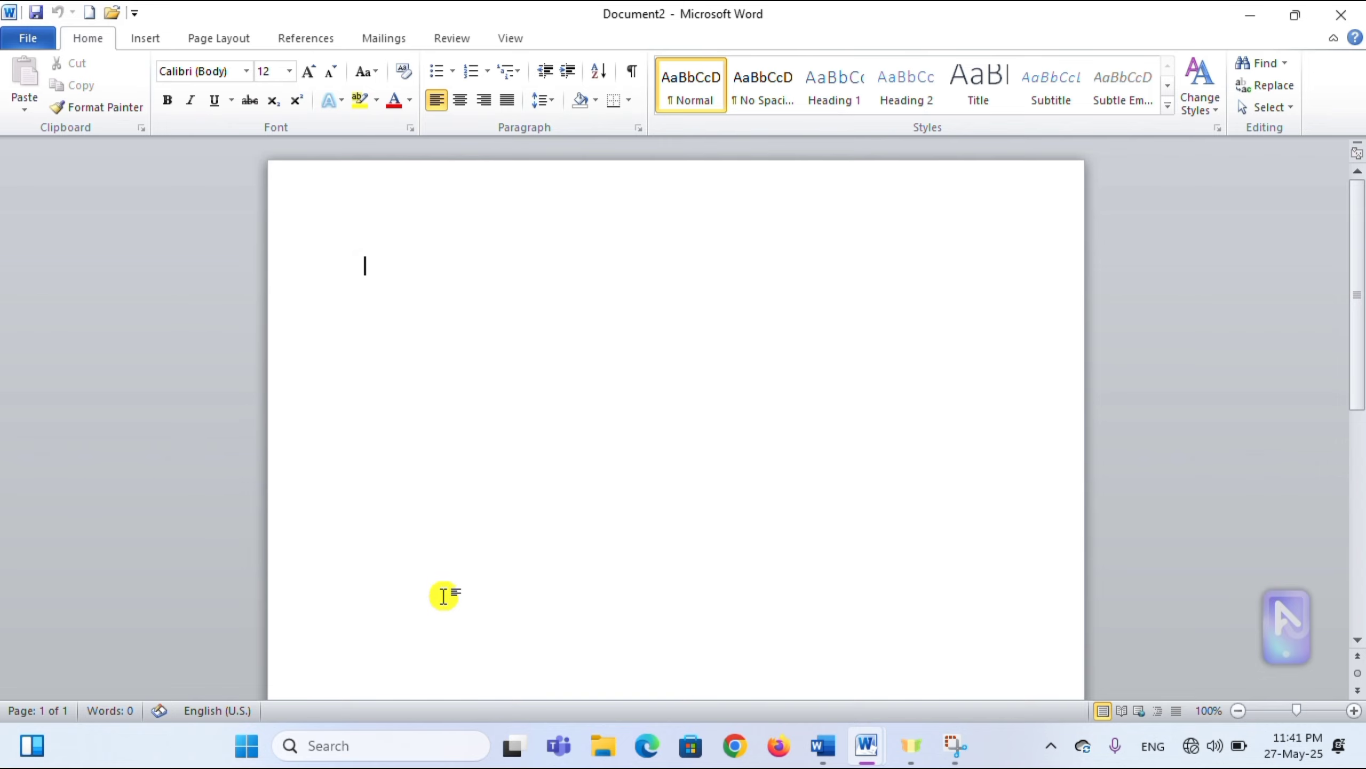
click(30, 43)
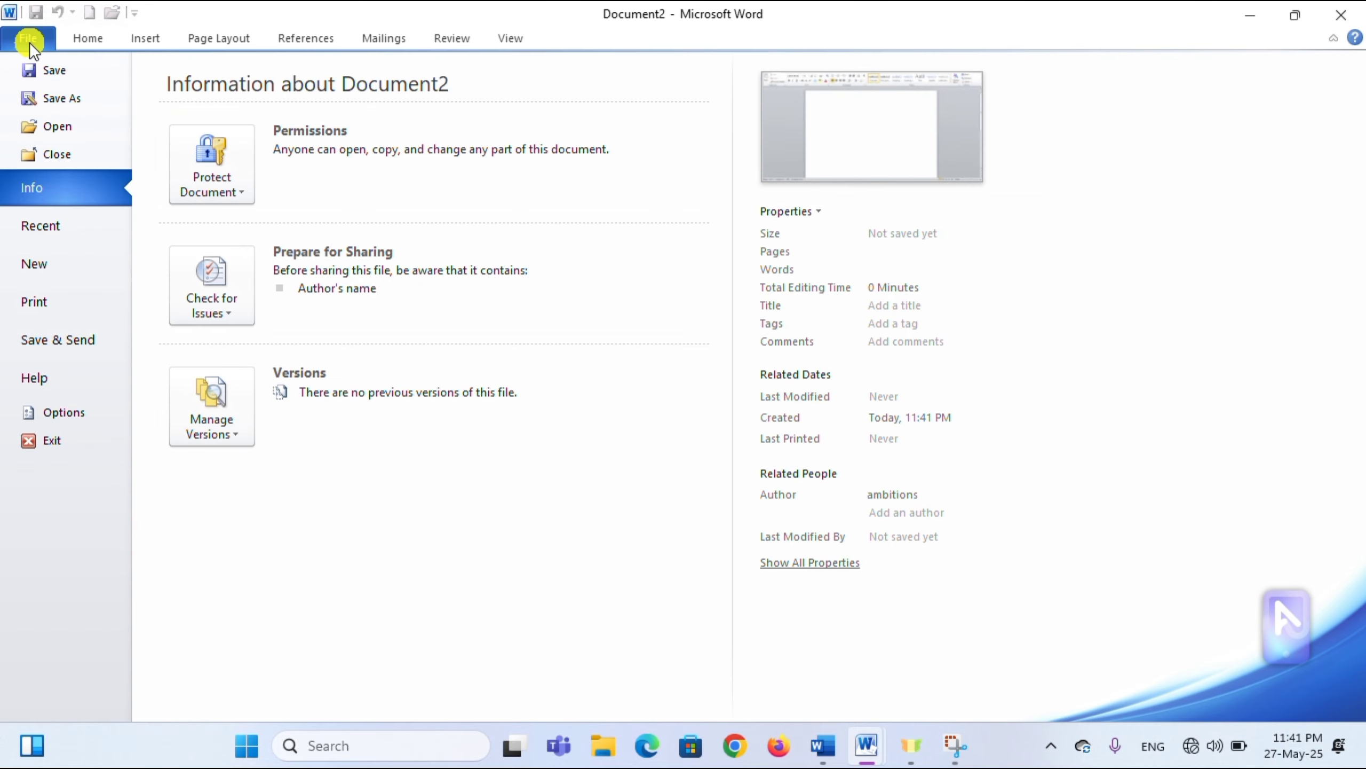
click(86, 154)
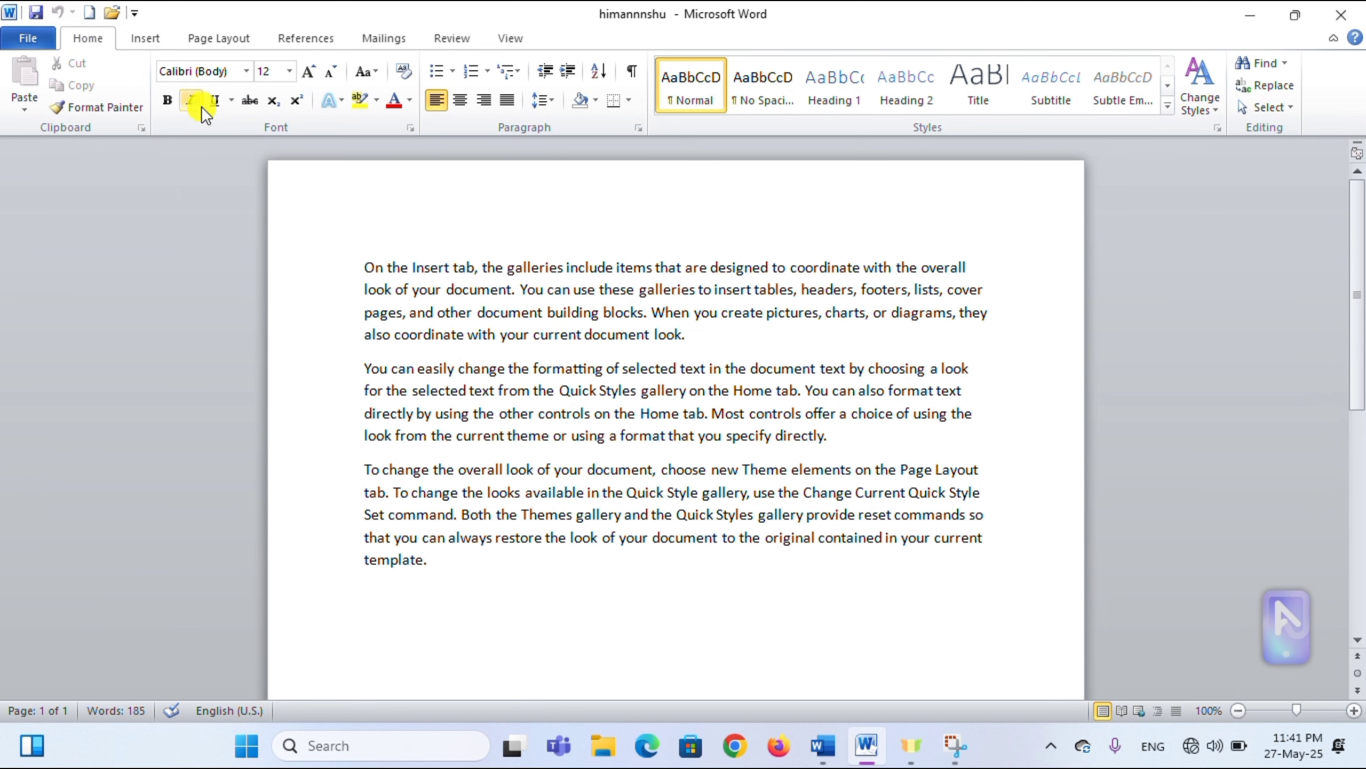
click(33, 40)
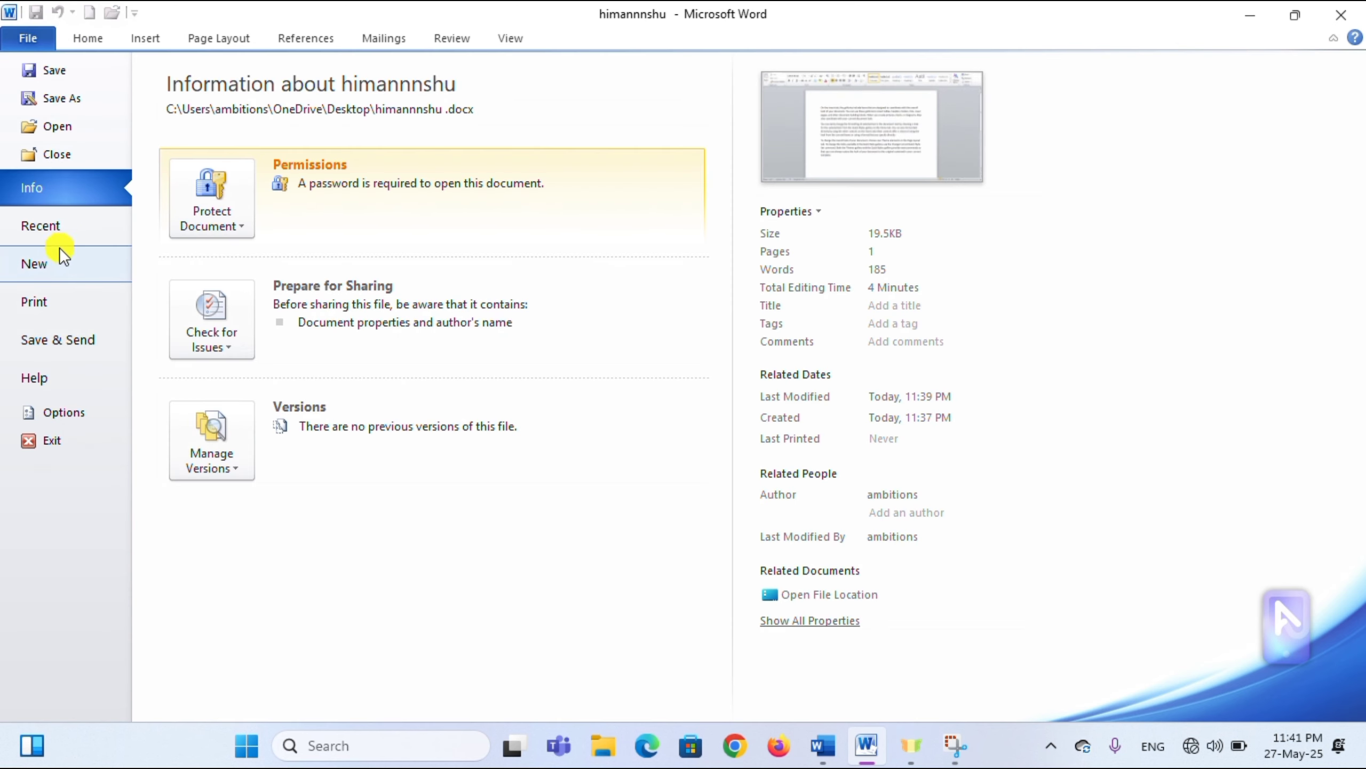
- Set the print copies to 10, keeping Canon G2010 series as the printer
click(68, 306)
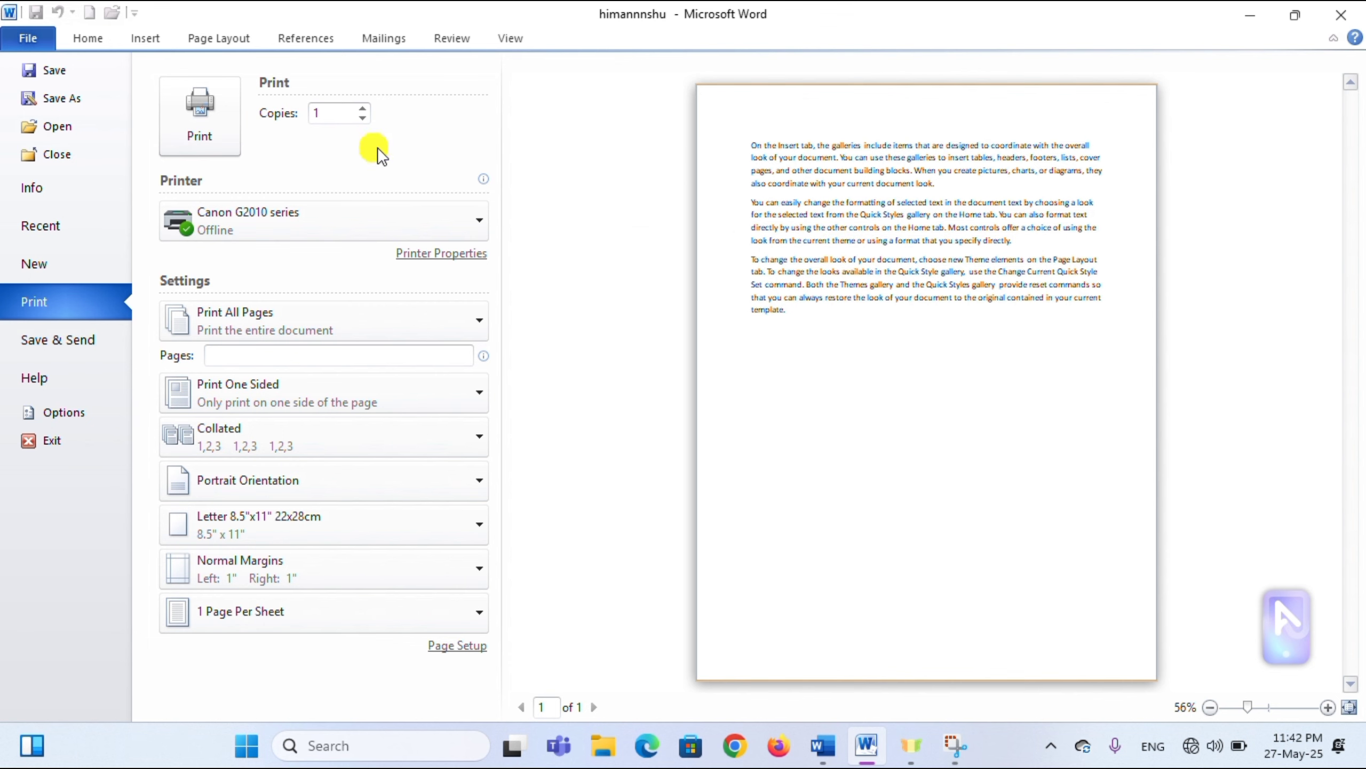
click(364, 110)
click(365, 107)
click(365, 107)
click(380, 153)
double_click(336, 113)
key(BackSpace)
text(10)
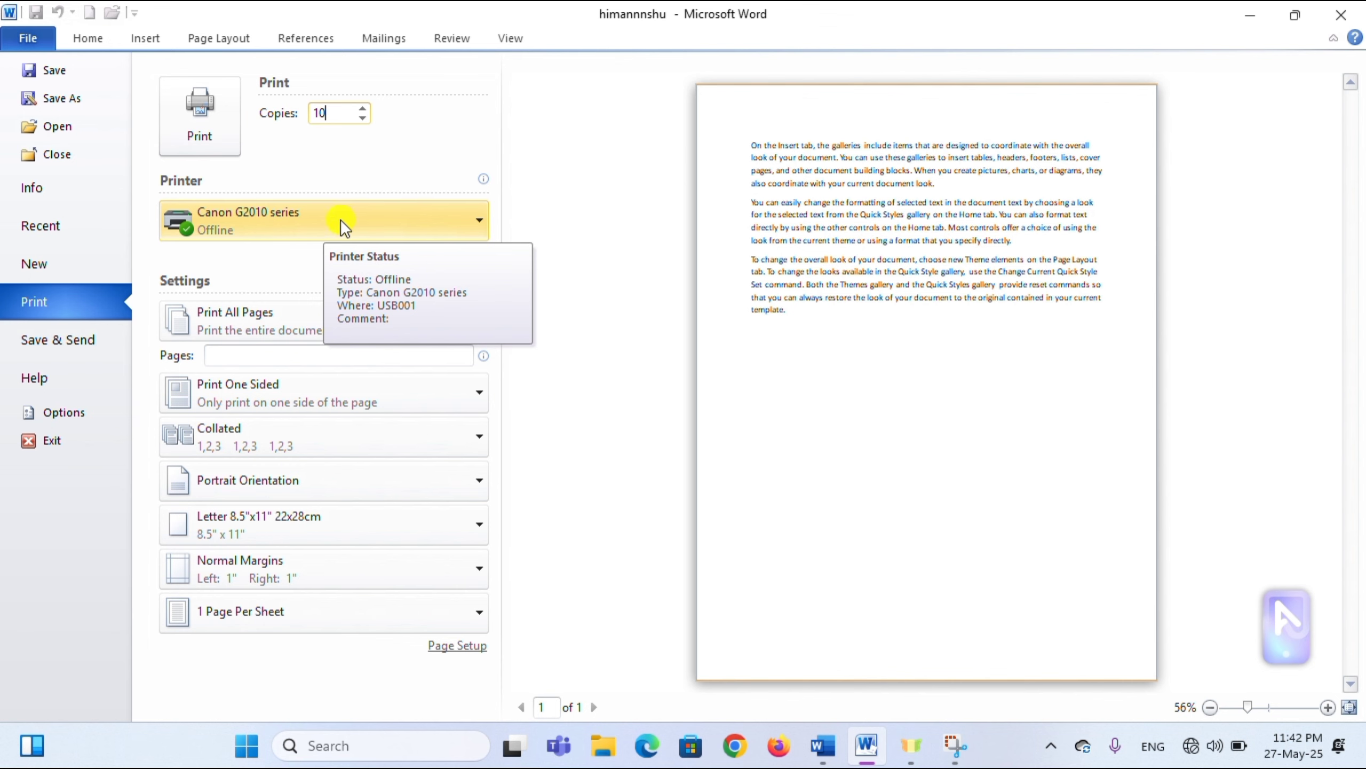
click(445, 218)
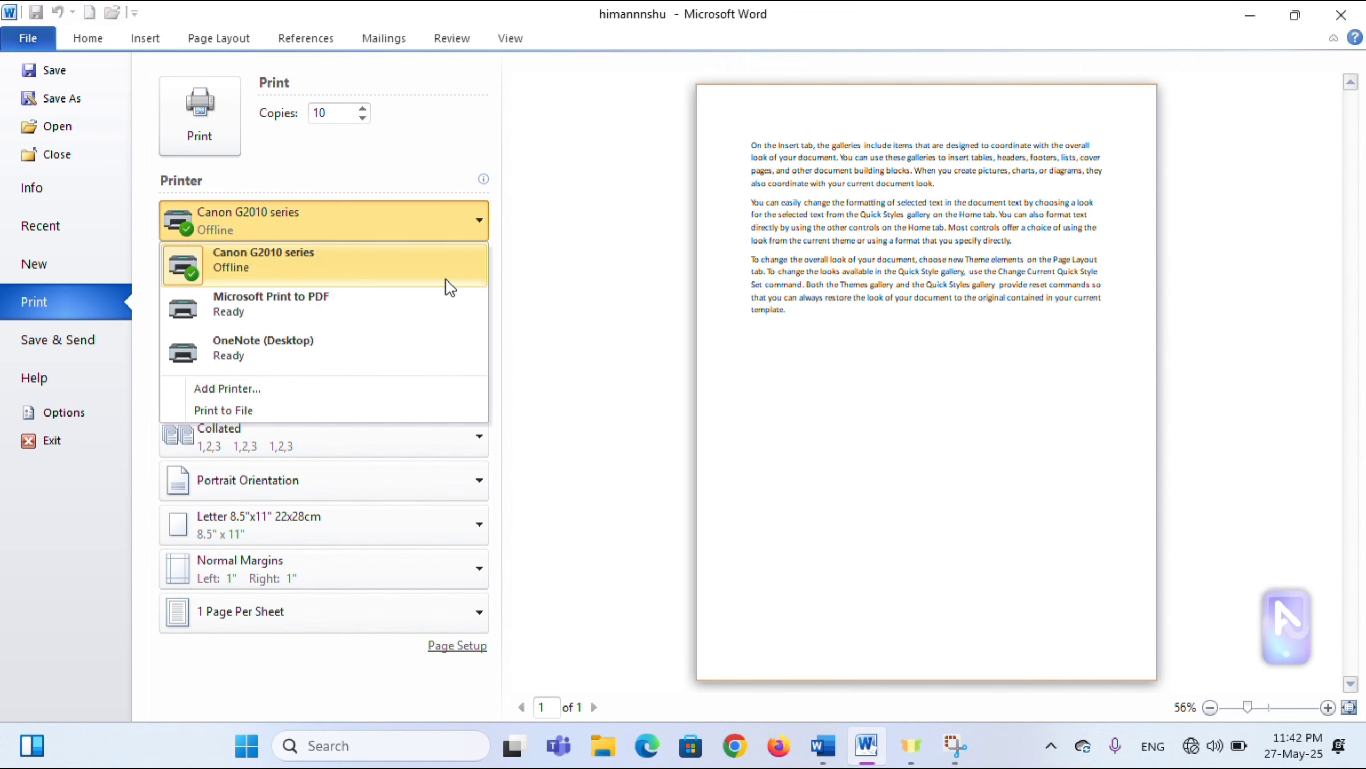
click(318, 271)
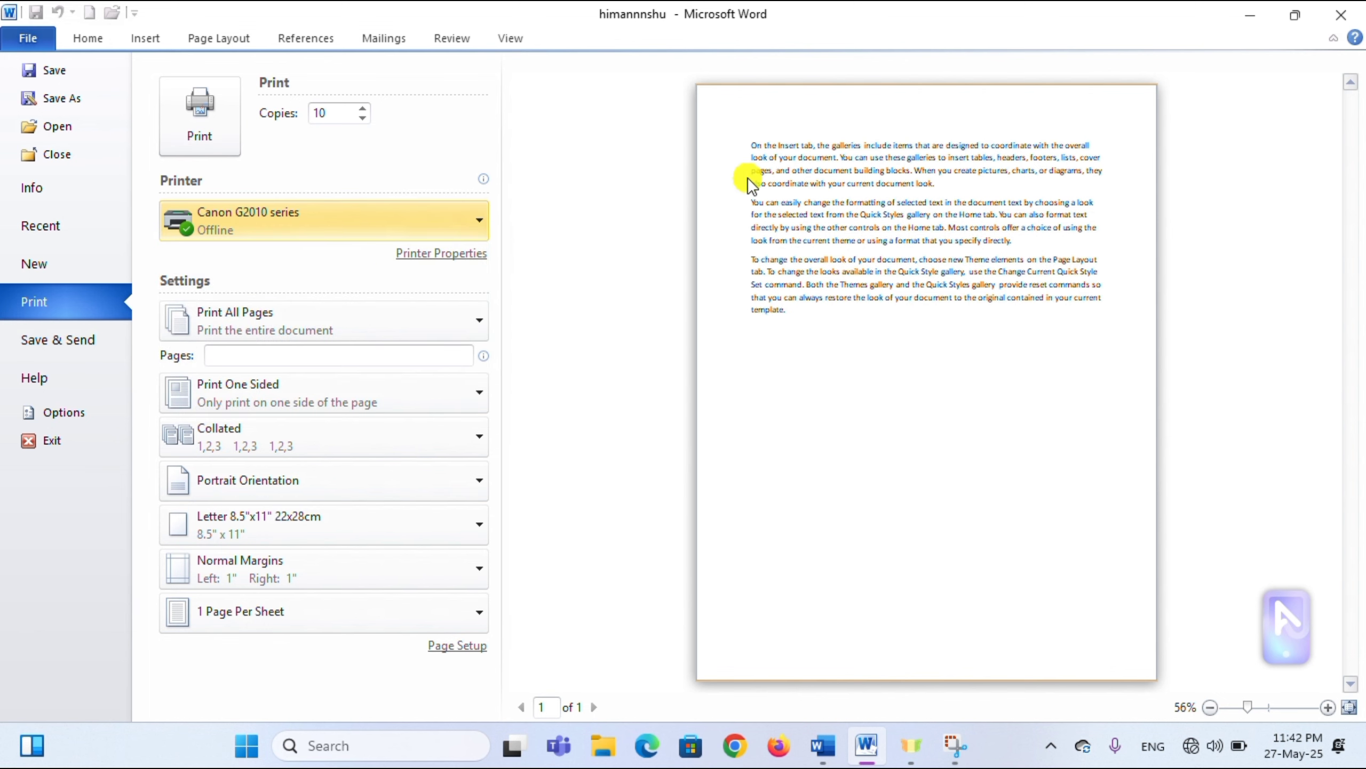
click(441, 254)
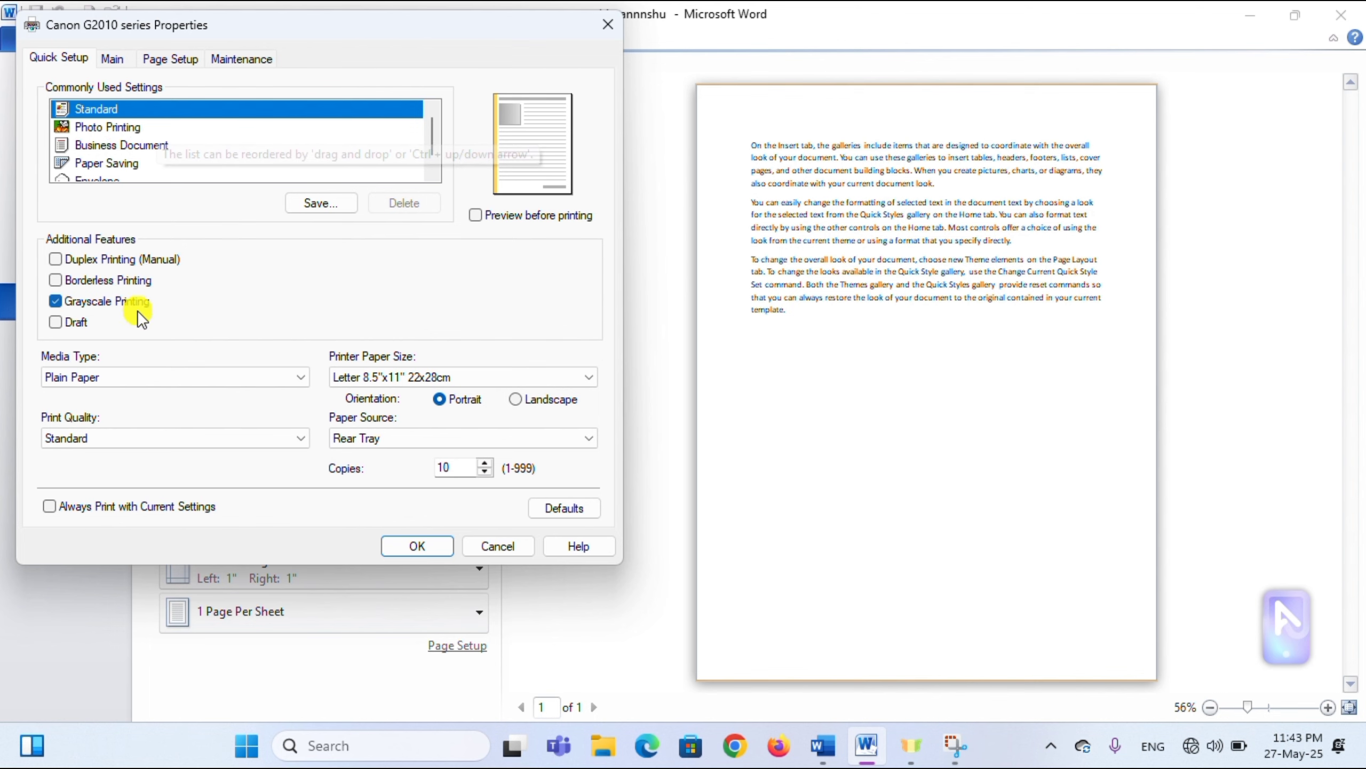
click(92, 299)
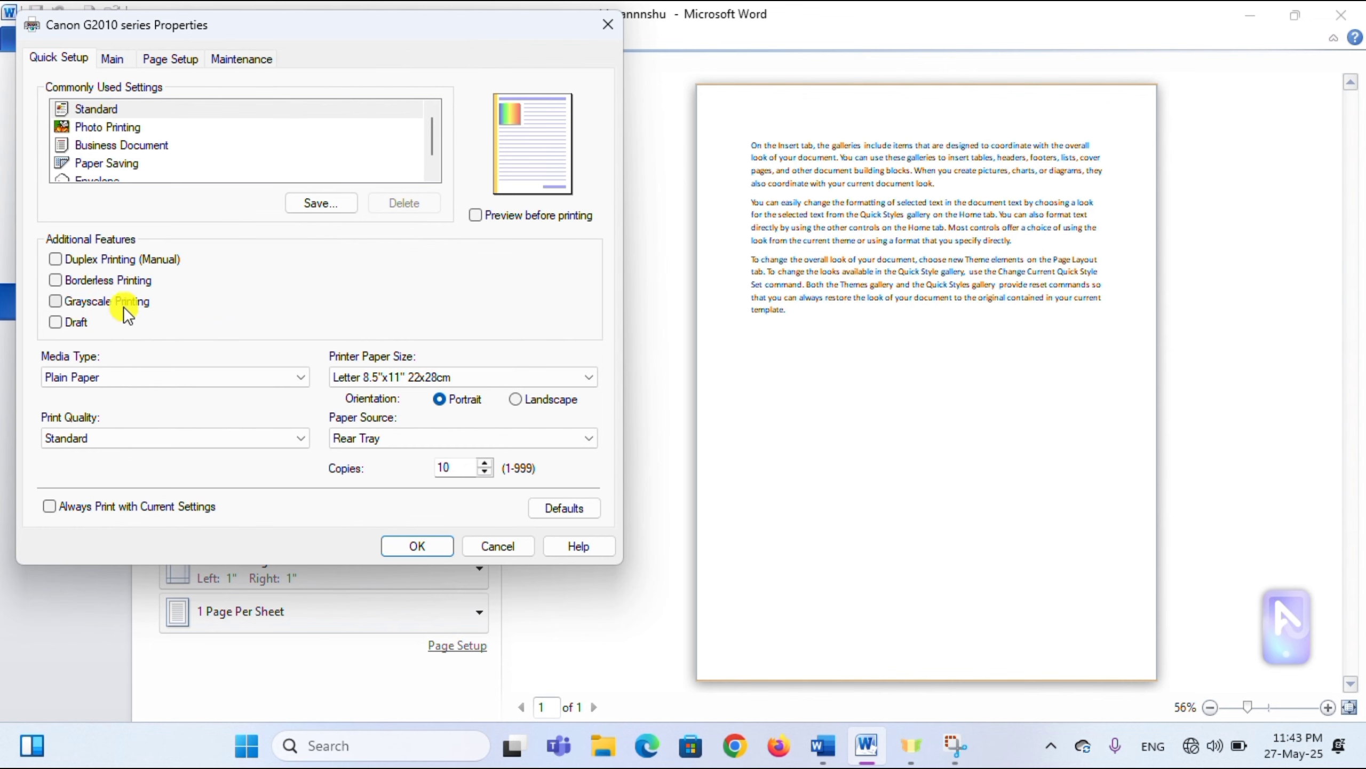
click(94, 300)
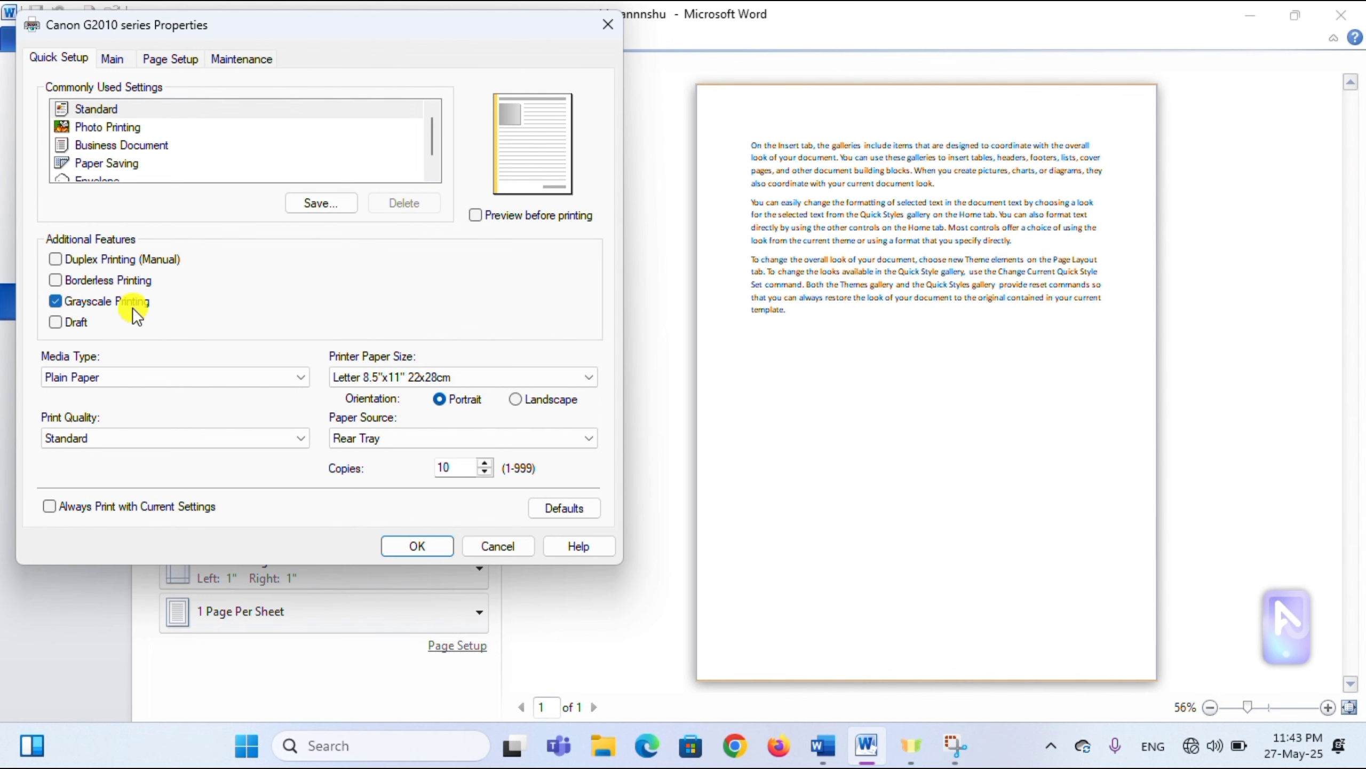
click(414, 547)
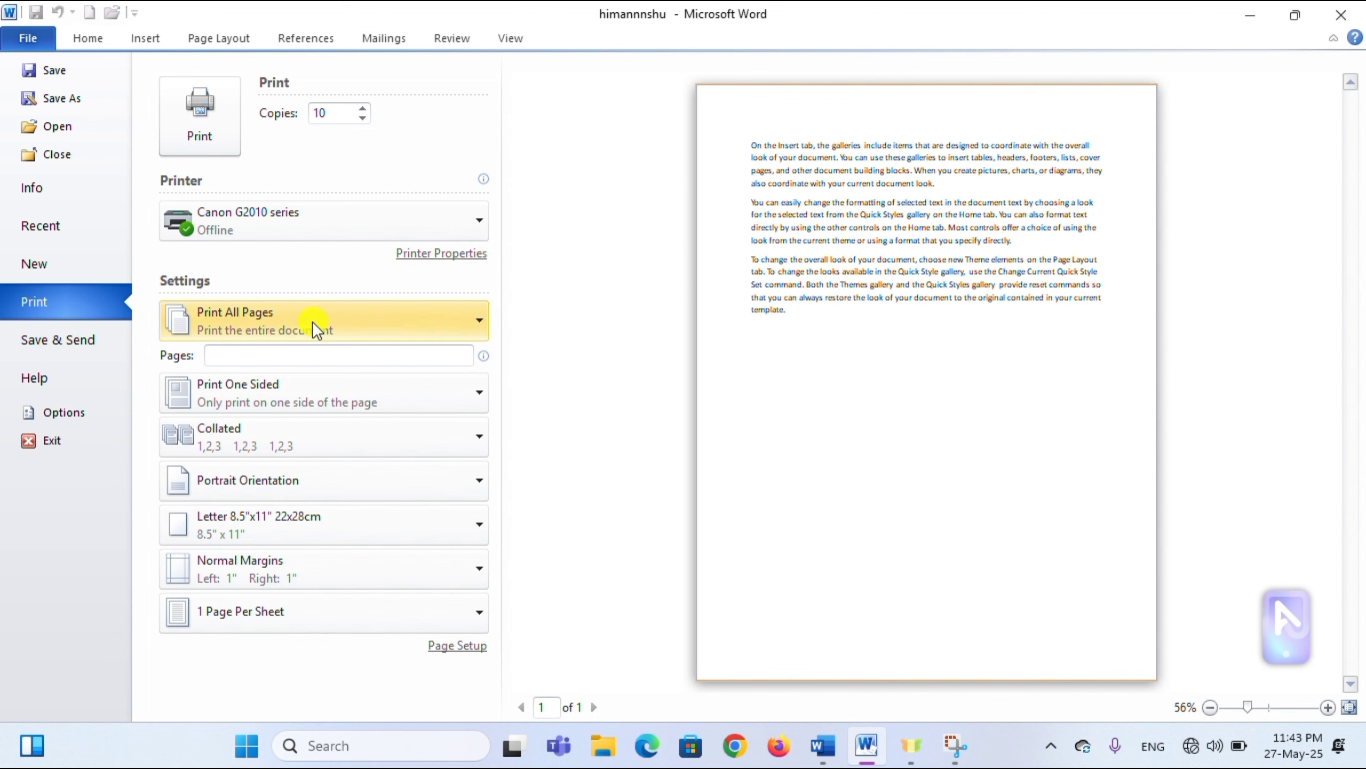
- Try the page-range choices: Print Current Page, then Custom Range with pages 21
click(424, 328)
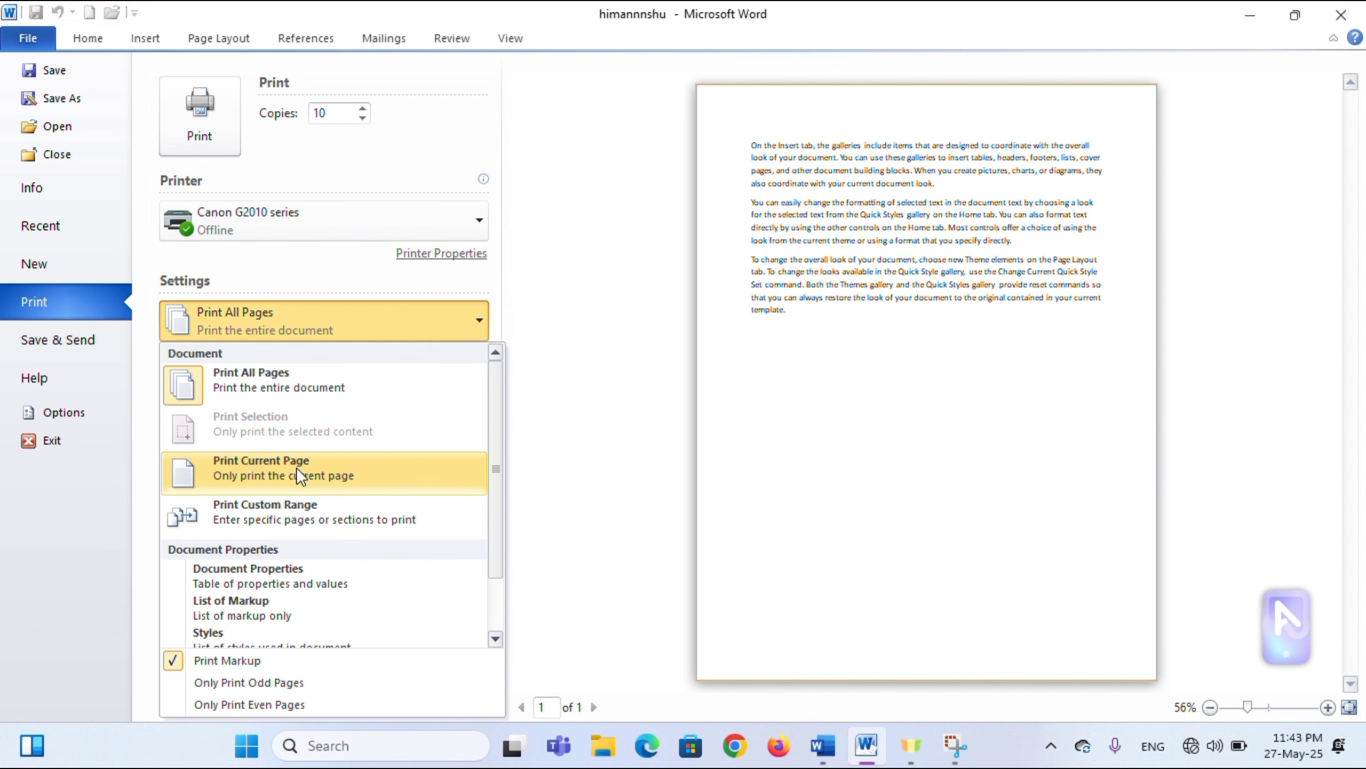
click(593, 241)
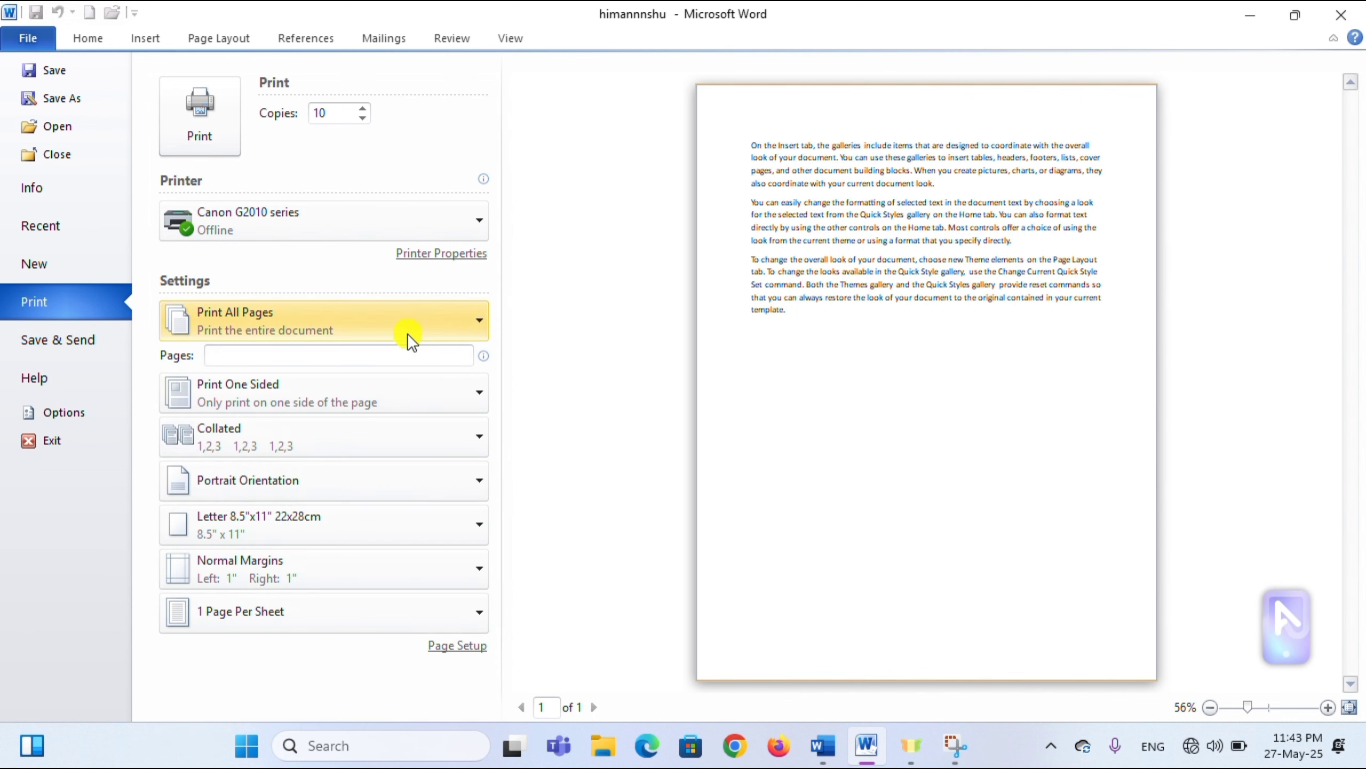
click(481, 323)
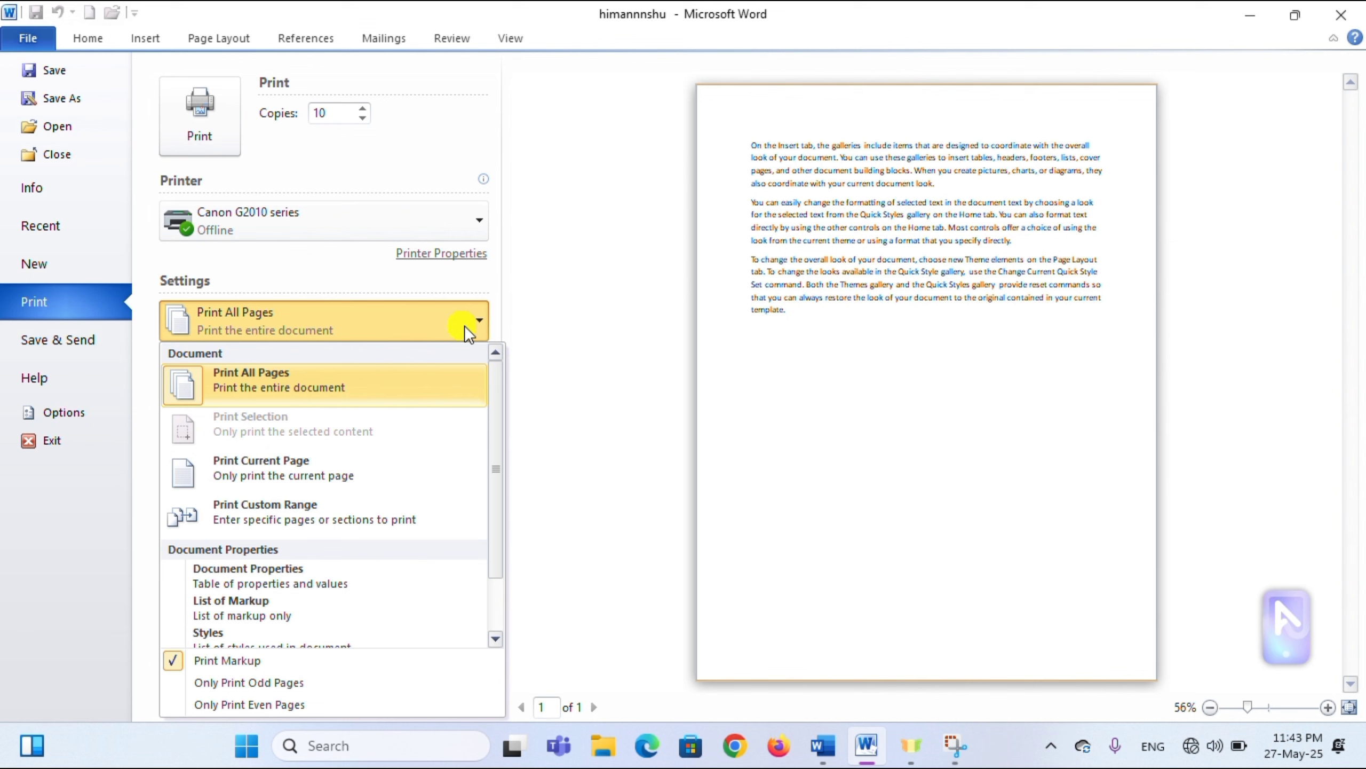
click(341, 468)
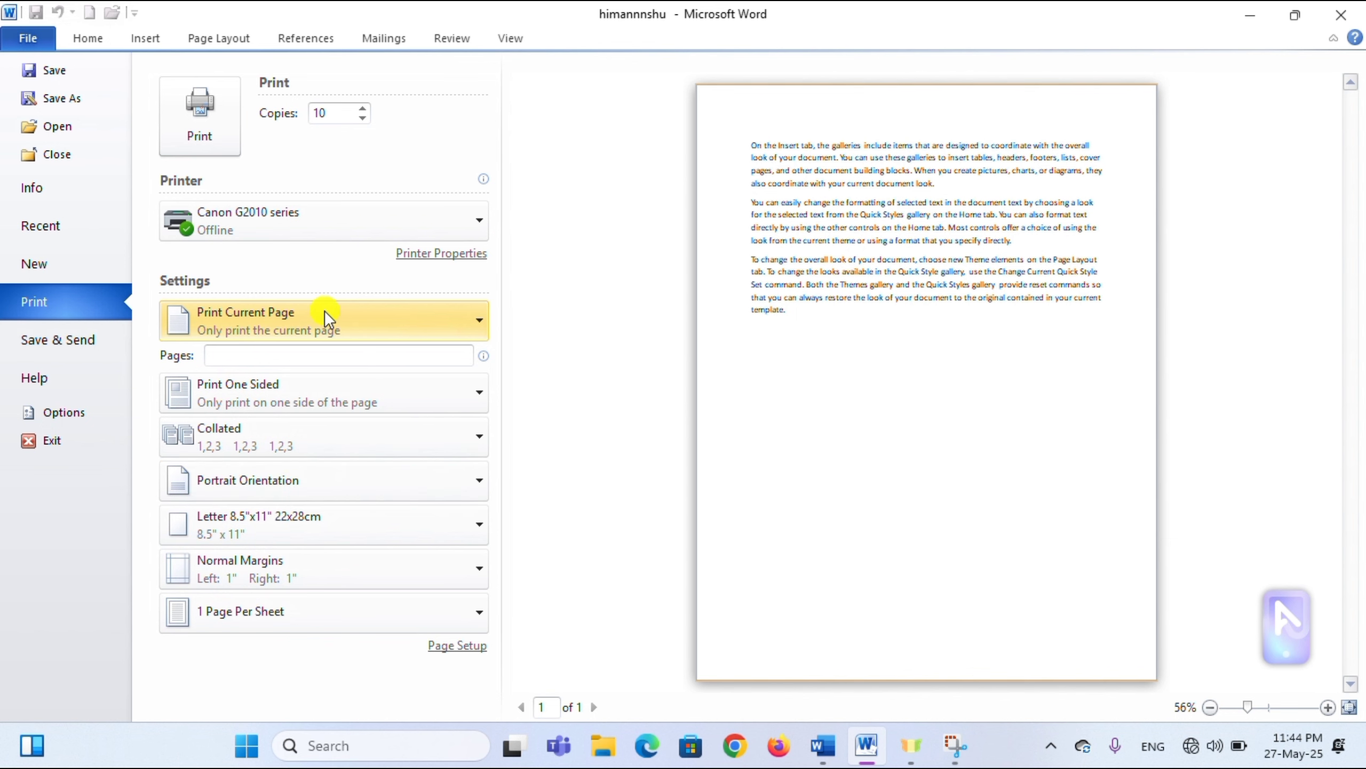
click(365, 323)
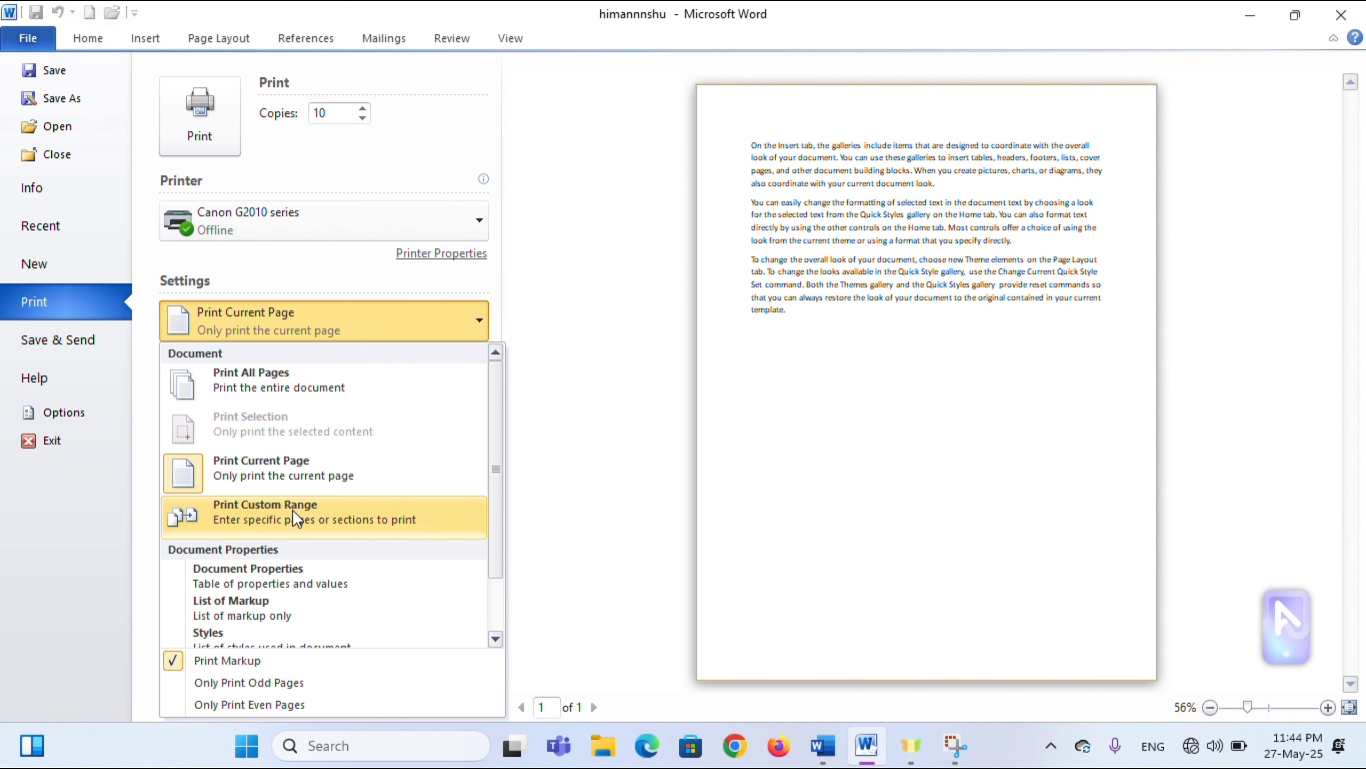
click(256, 510)
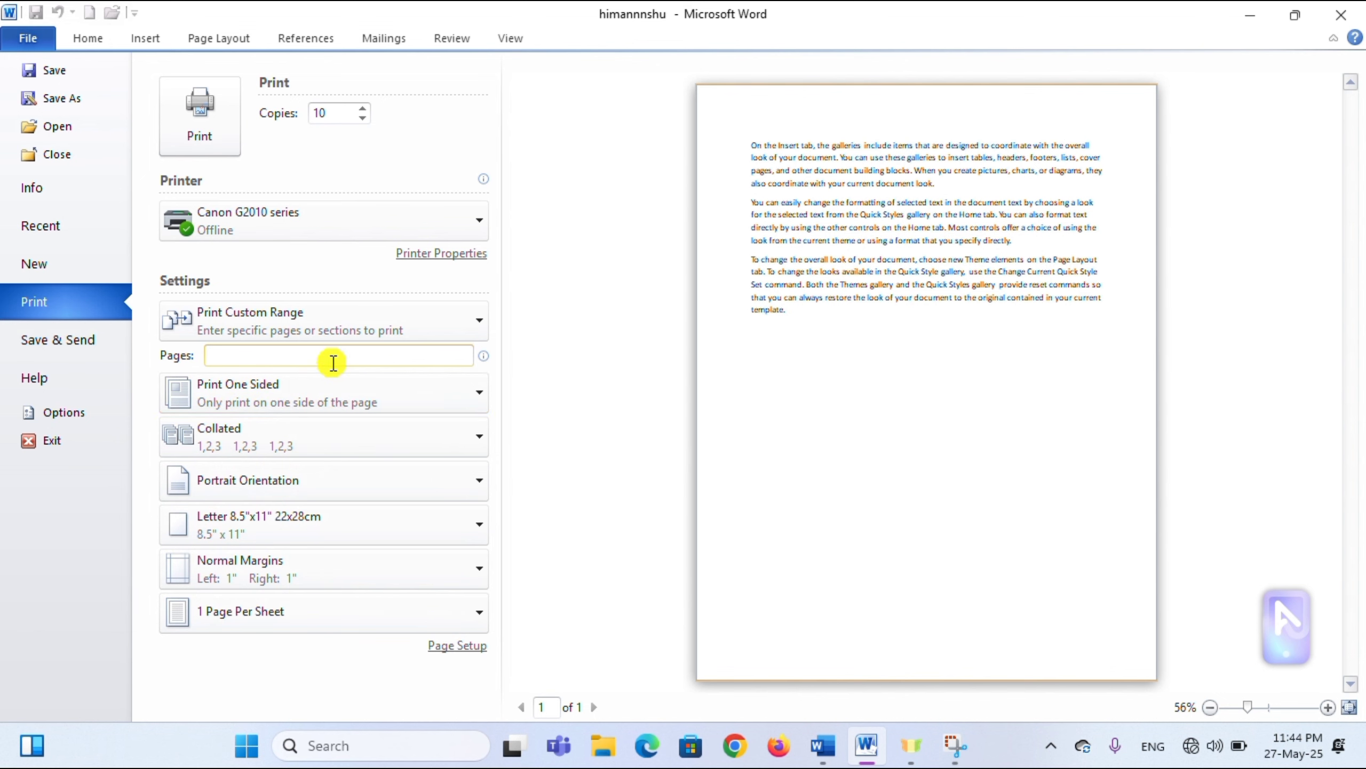
text(2)
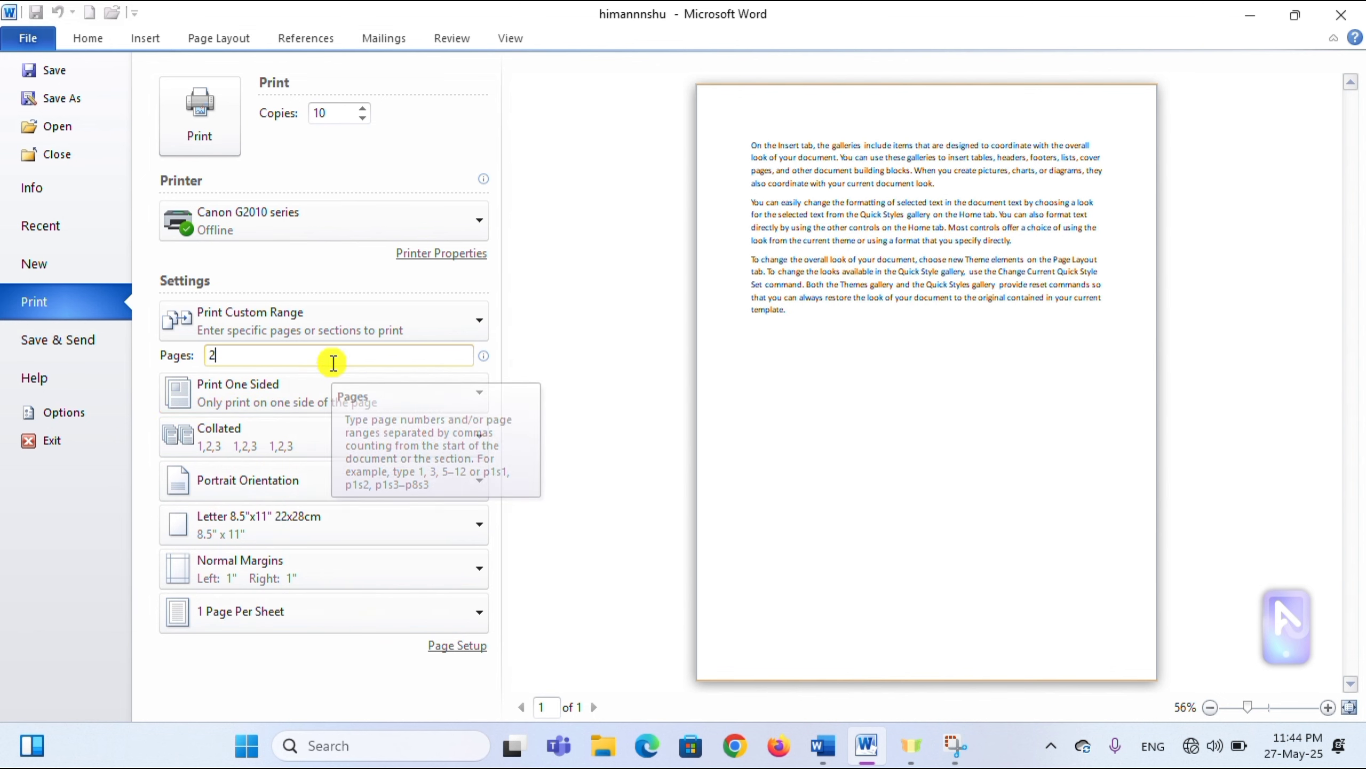
text(1)
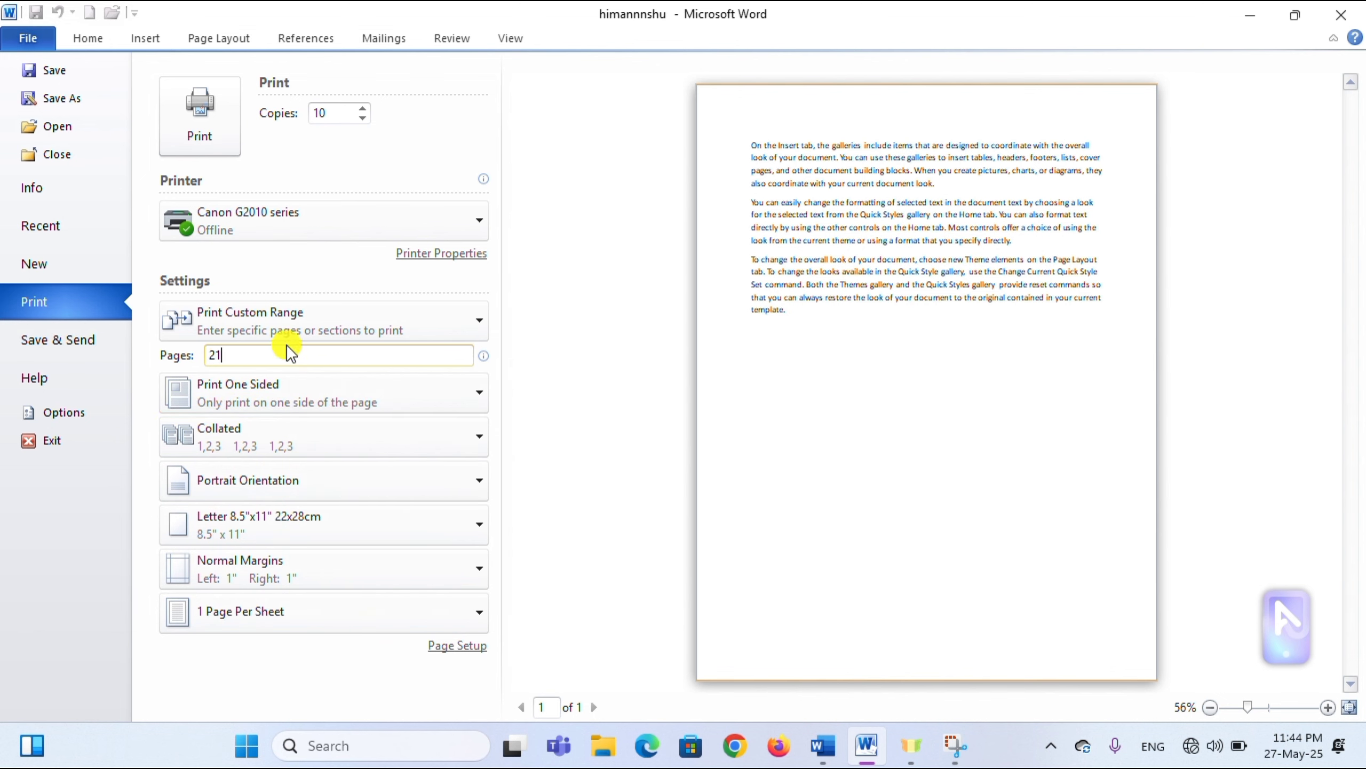
- Change the custom page range so only page 25 prints
click(284, 323)
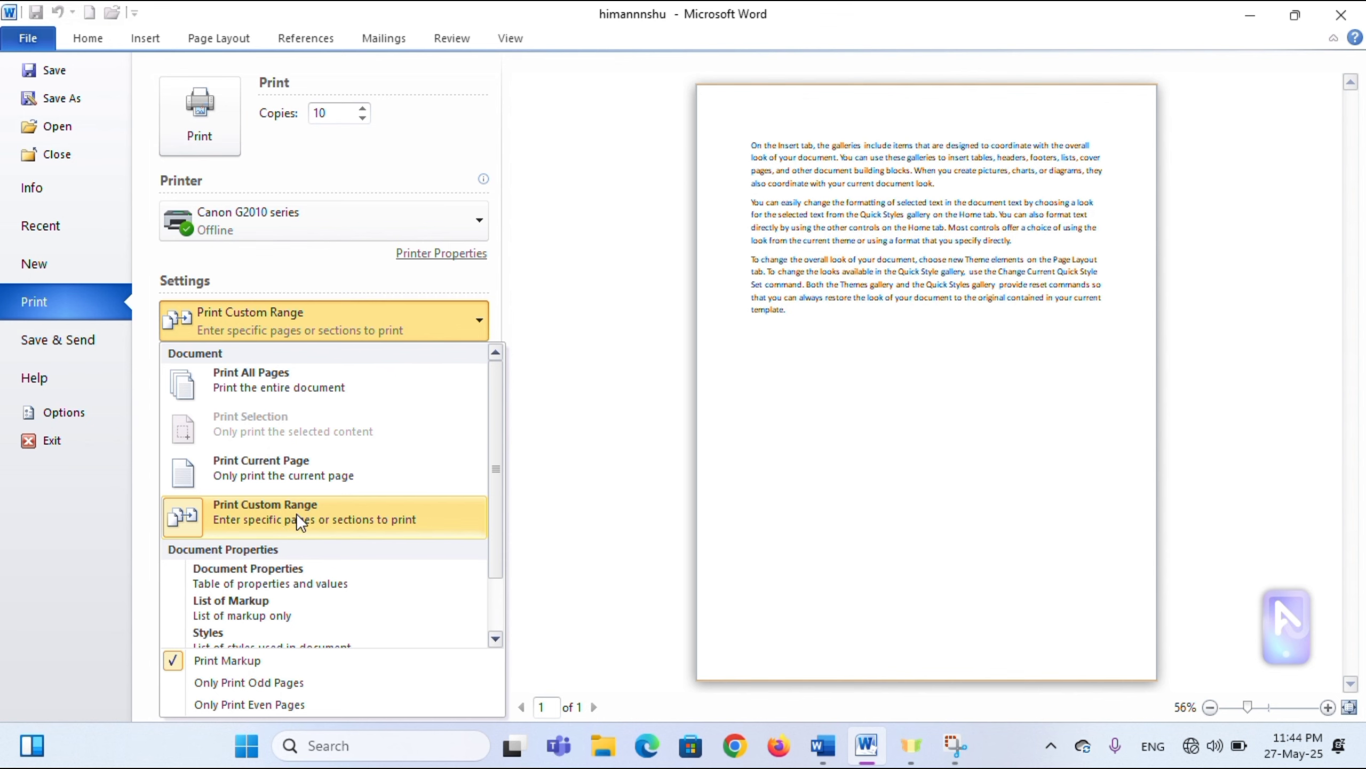
click(256, 511)
double_click(243, 355)
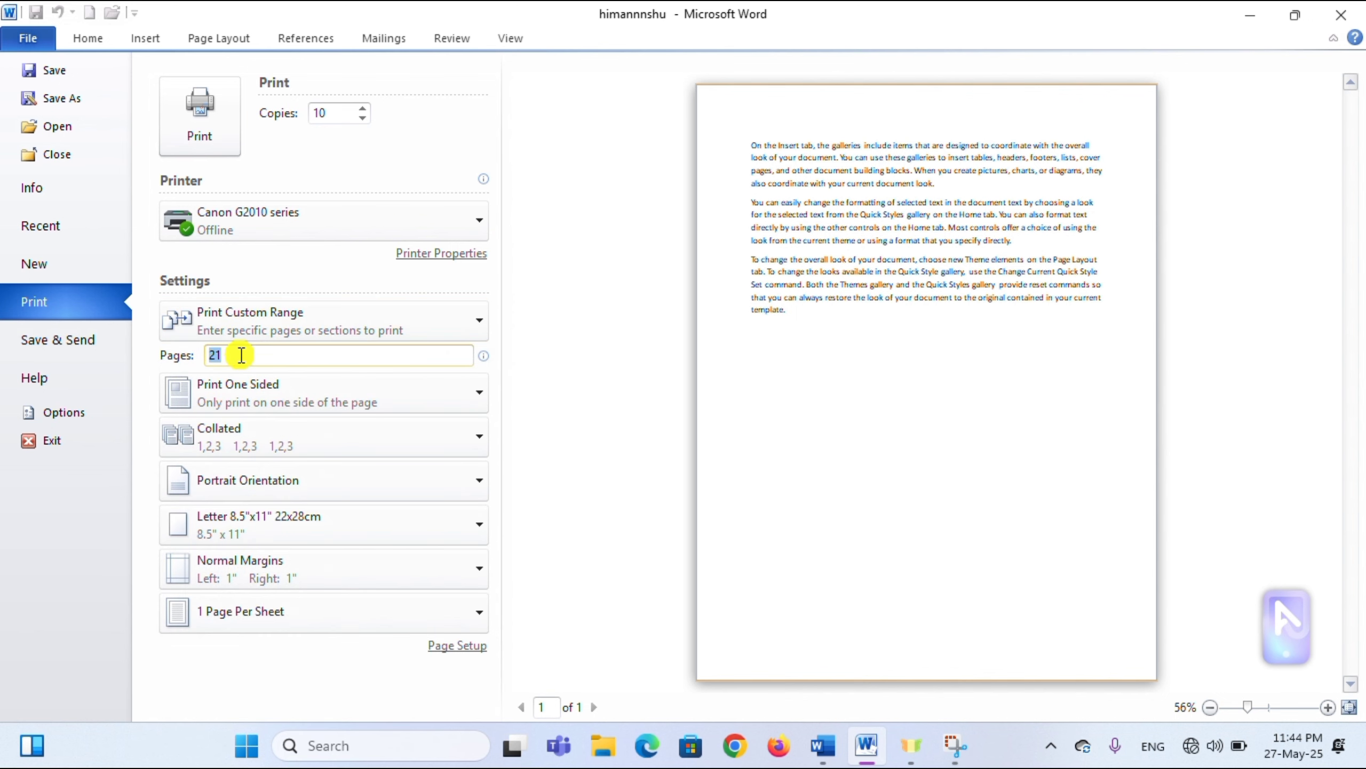
key(BackSpace)
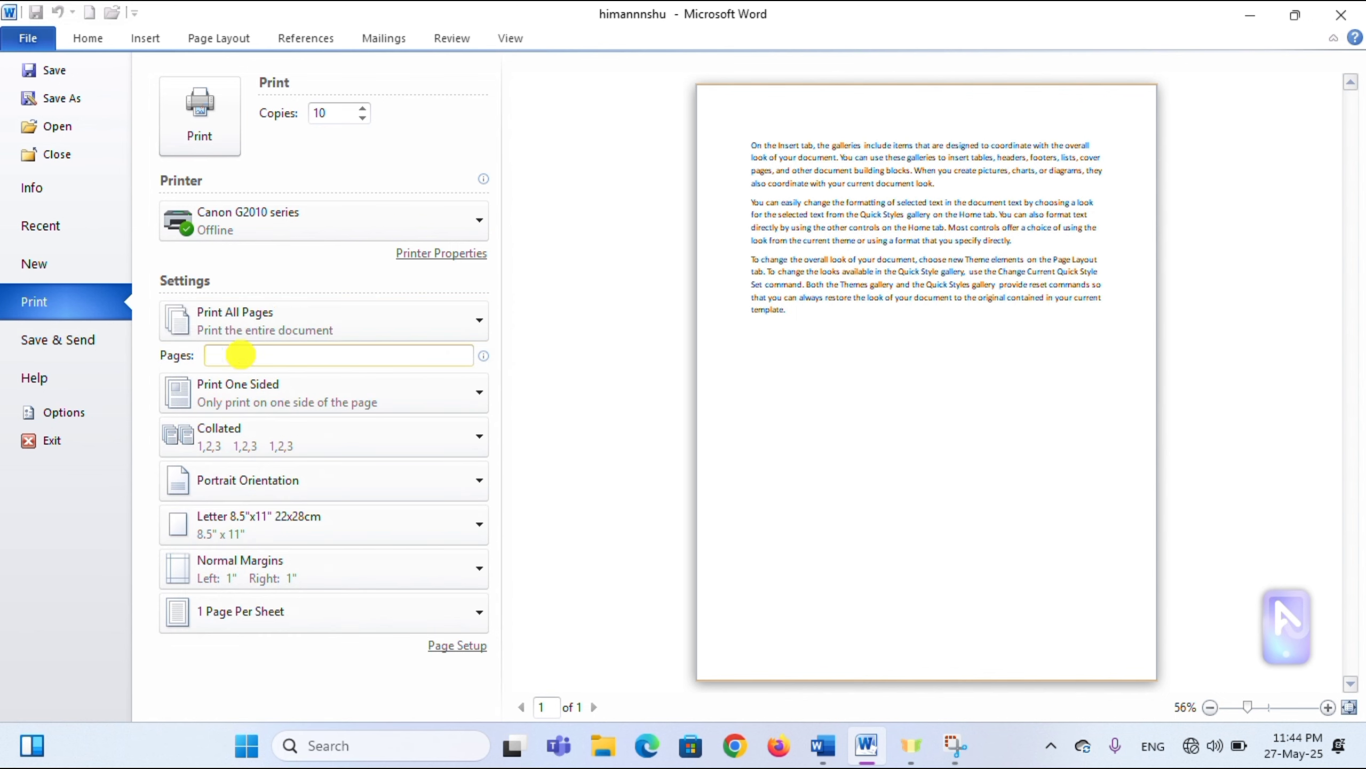
text(7)
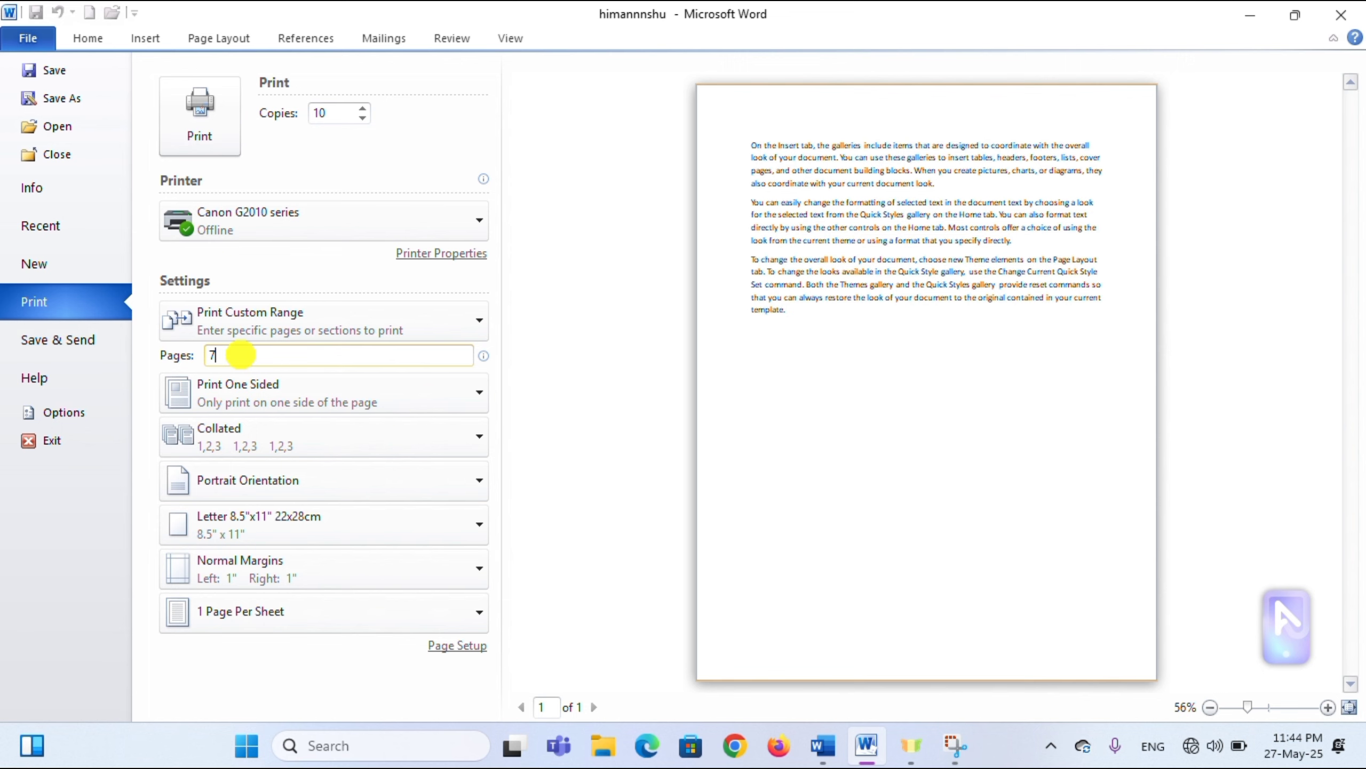
key(BackSpace)
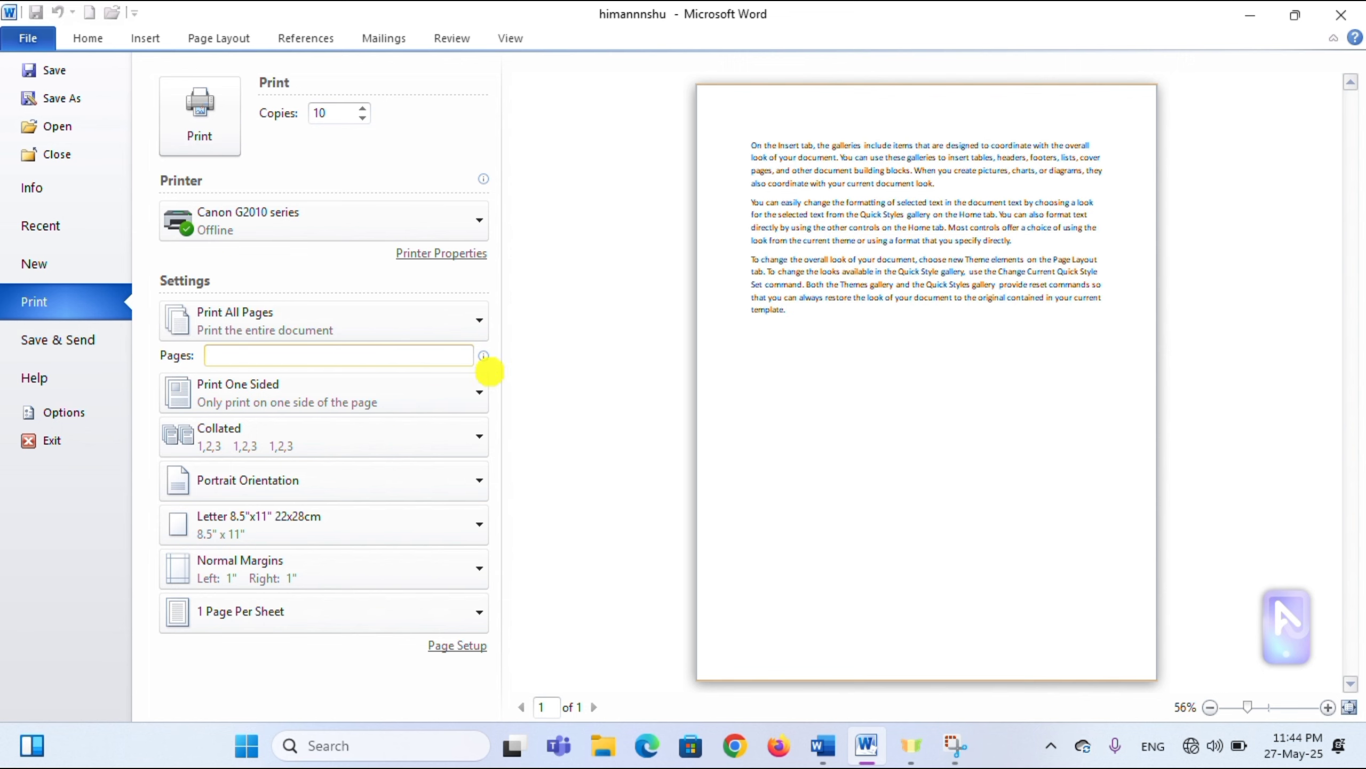
text(2)
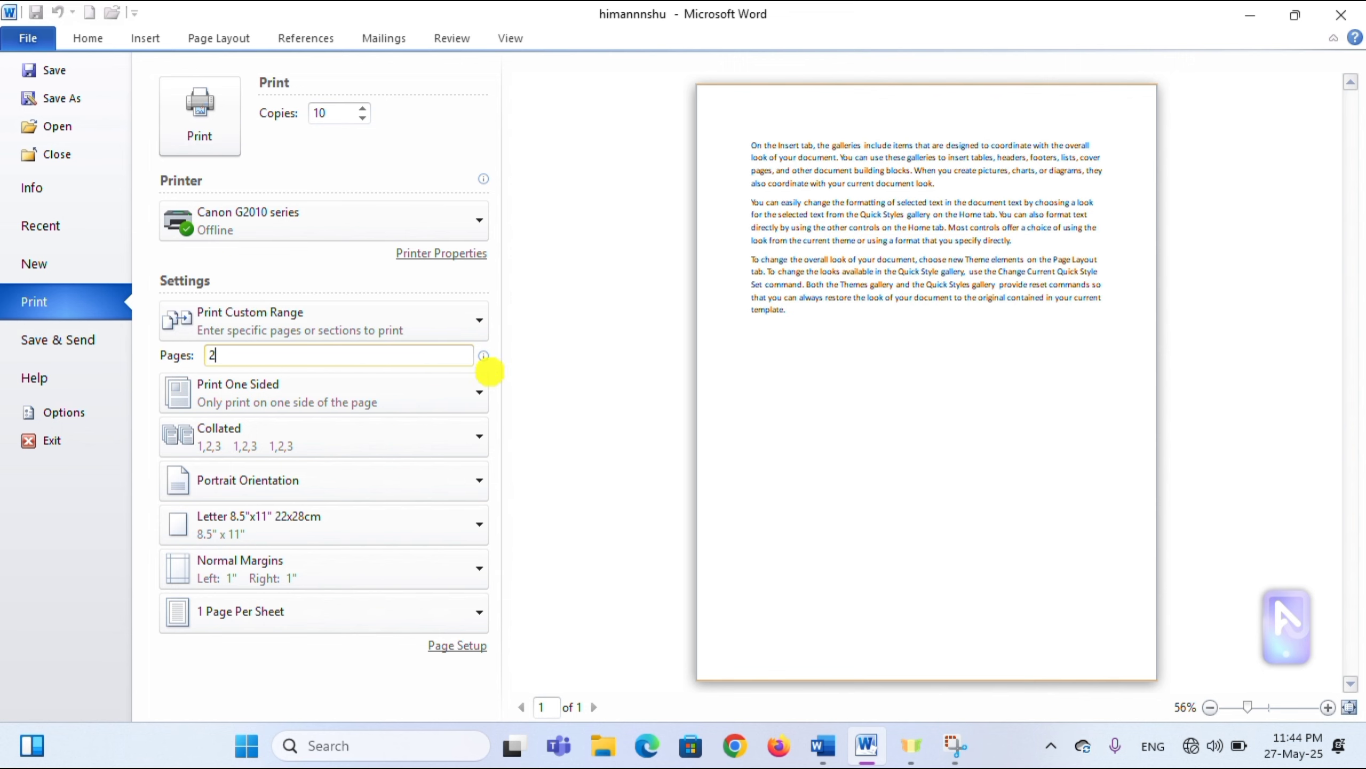
text(5)
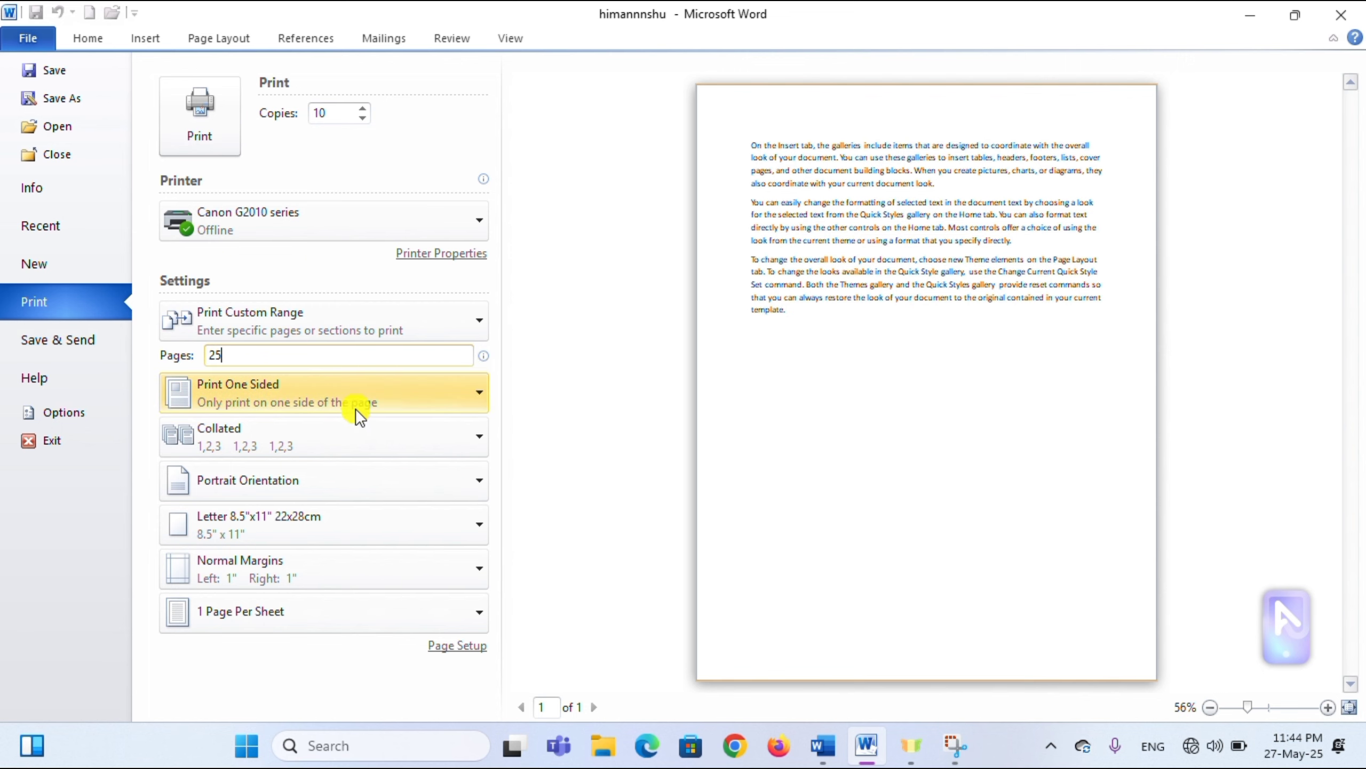
- Review the Sides, Collated and orientation choices, leaving collated portrait printing unchanged
click(394, 397)
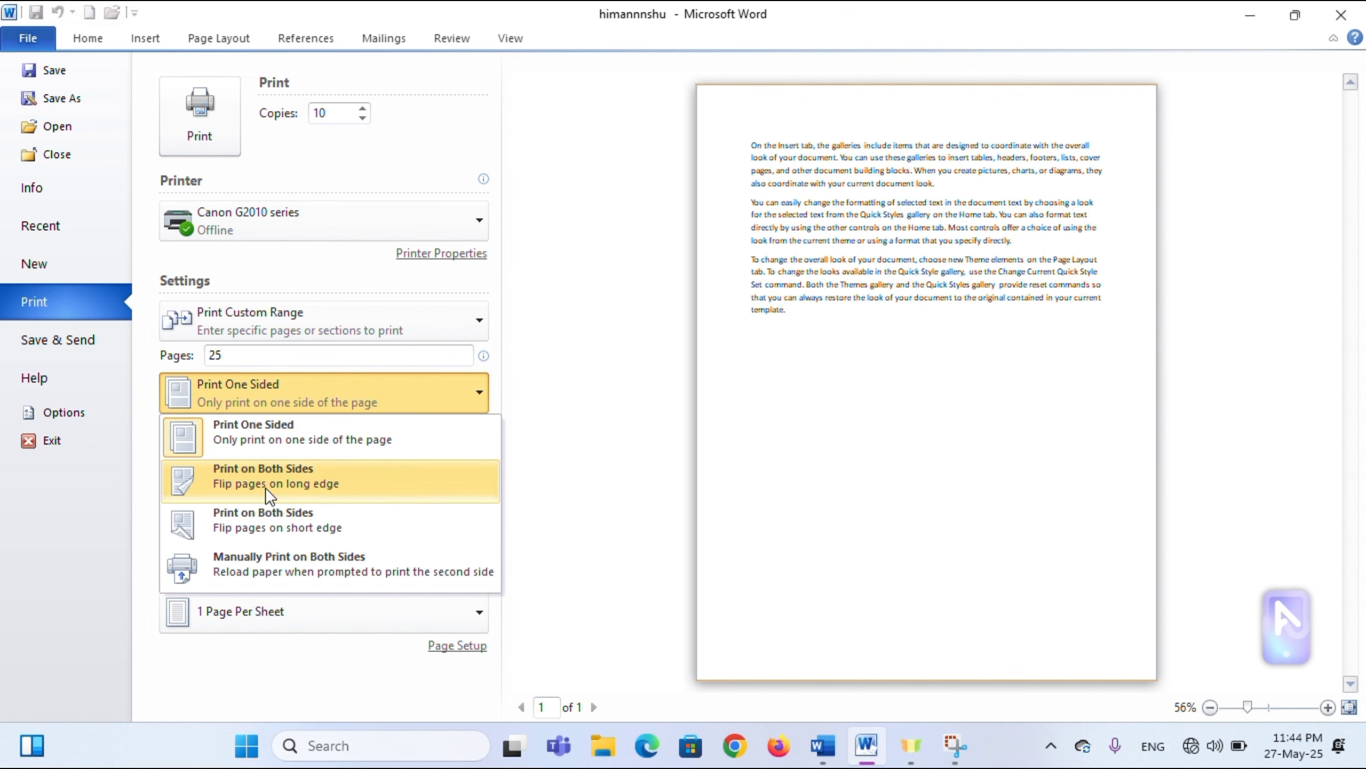
click(365, 394)
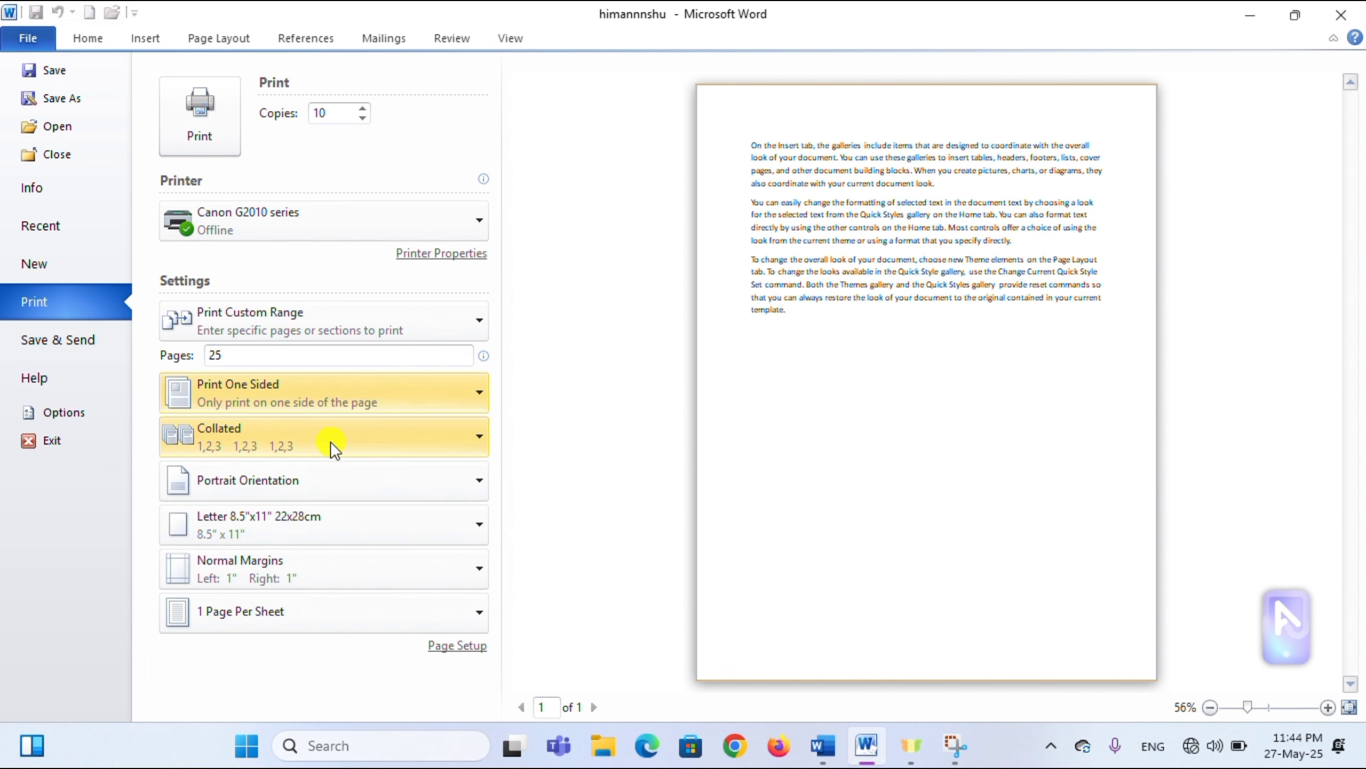
click(387, 439)
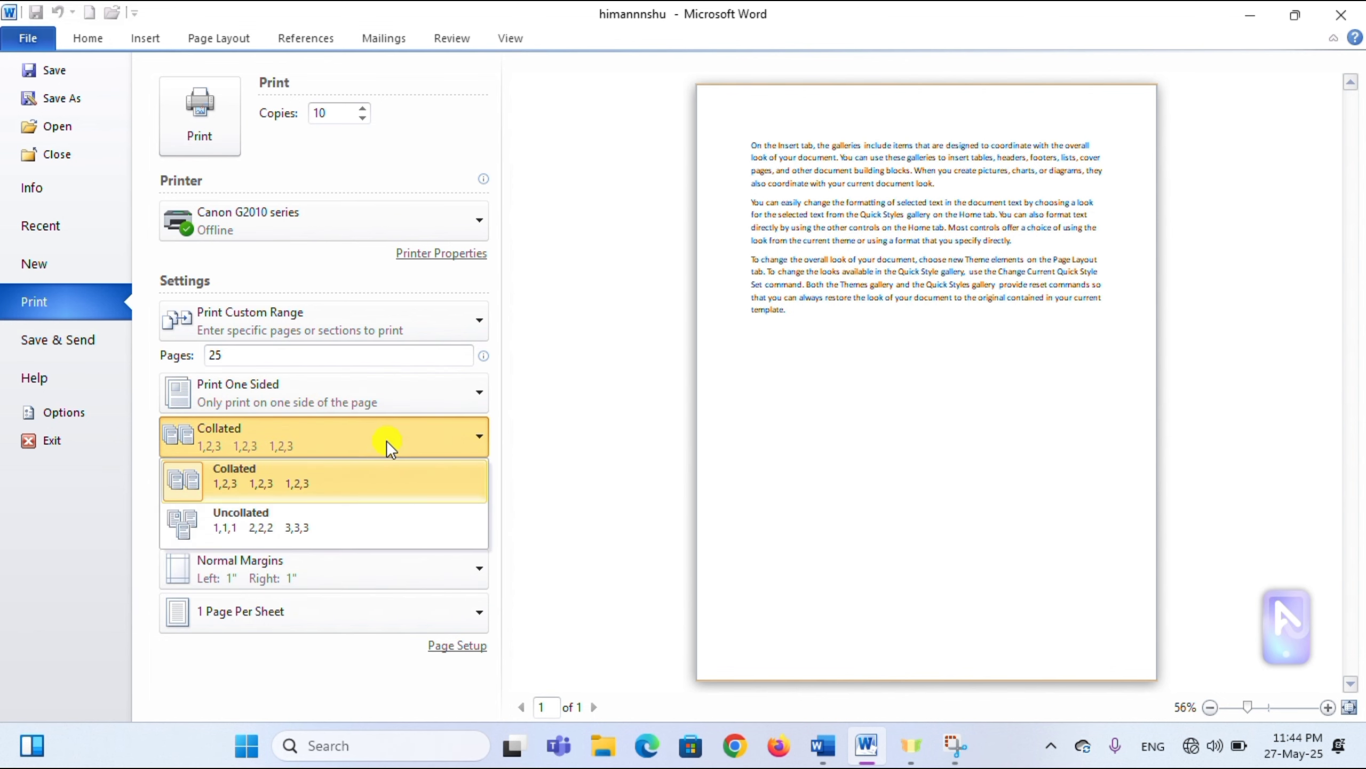
click(372, 440)
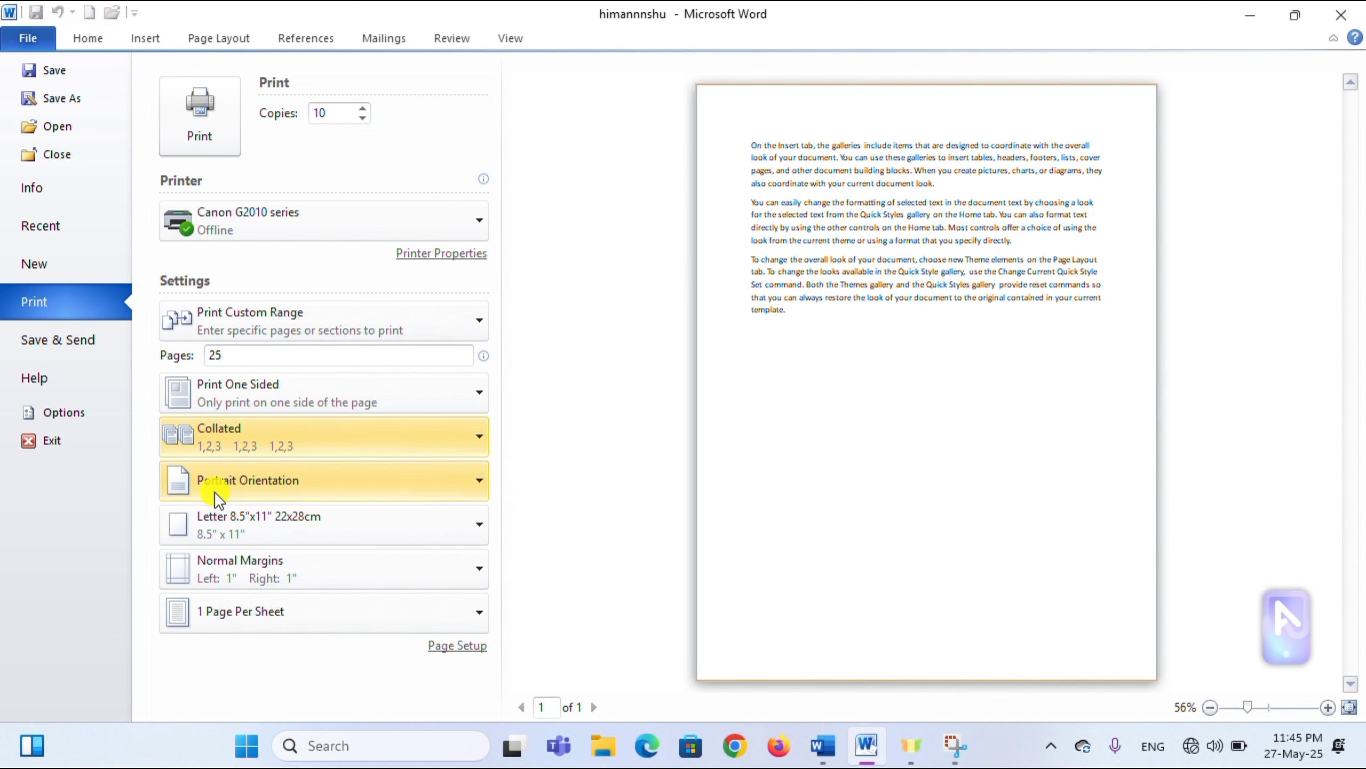
click(430, 478)
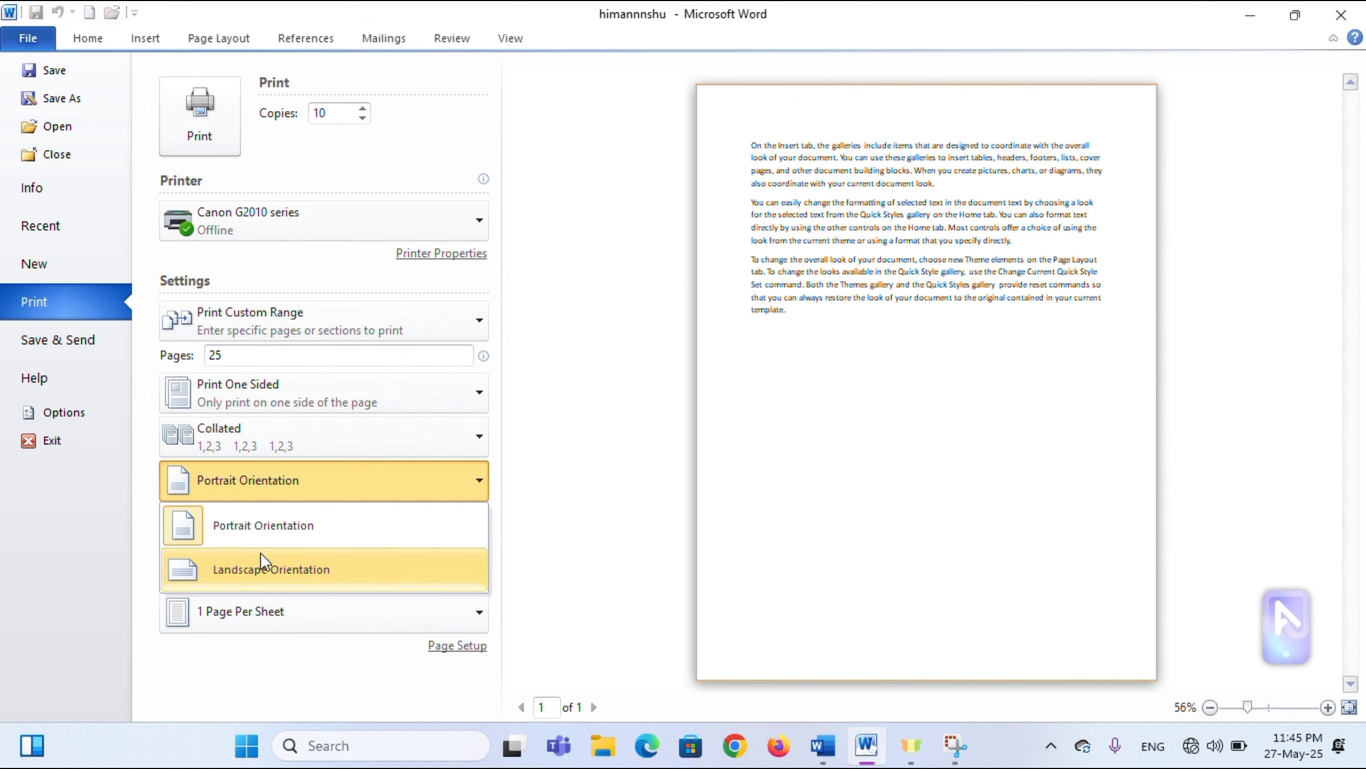
click(268, 538)
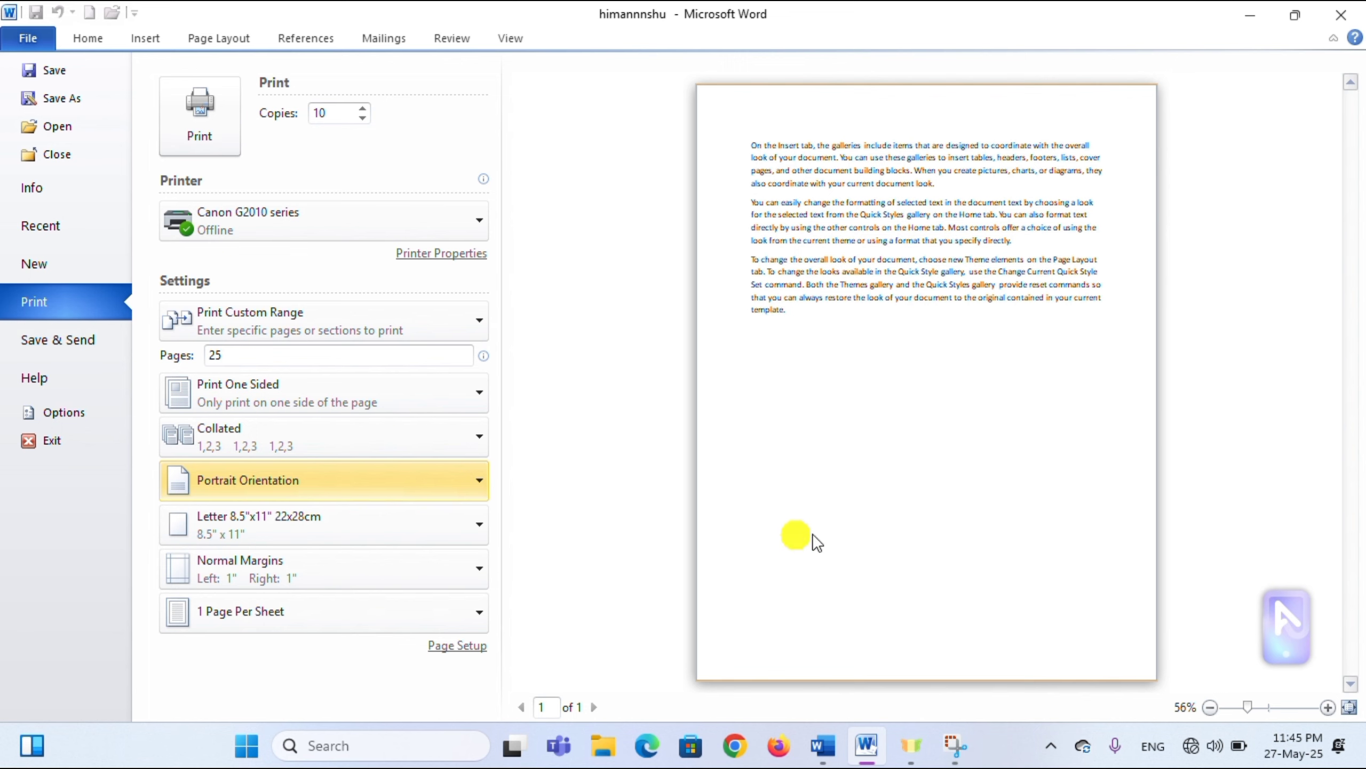
- Toggle the orientation between Landscape and Portrait, finishing on Landscape Orientation
click(342, 487)
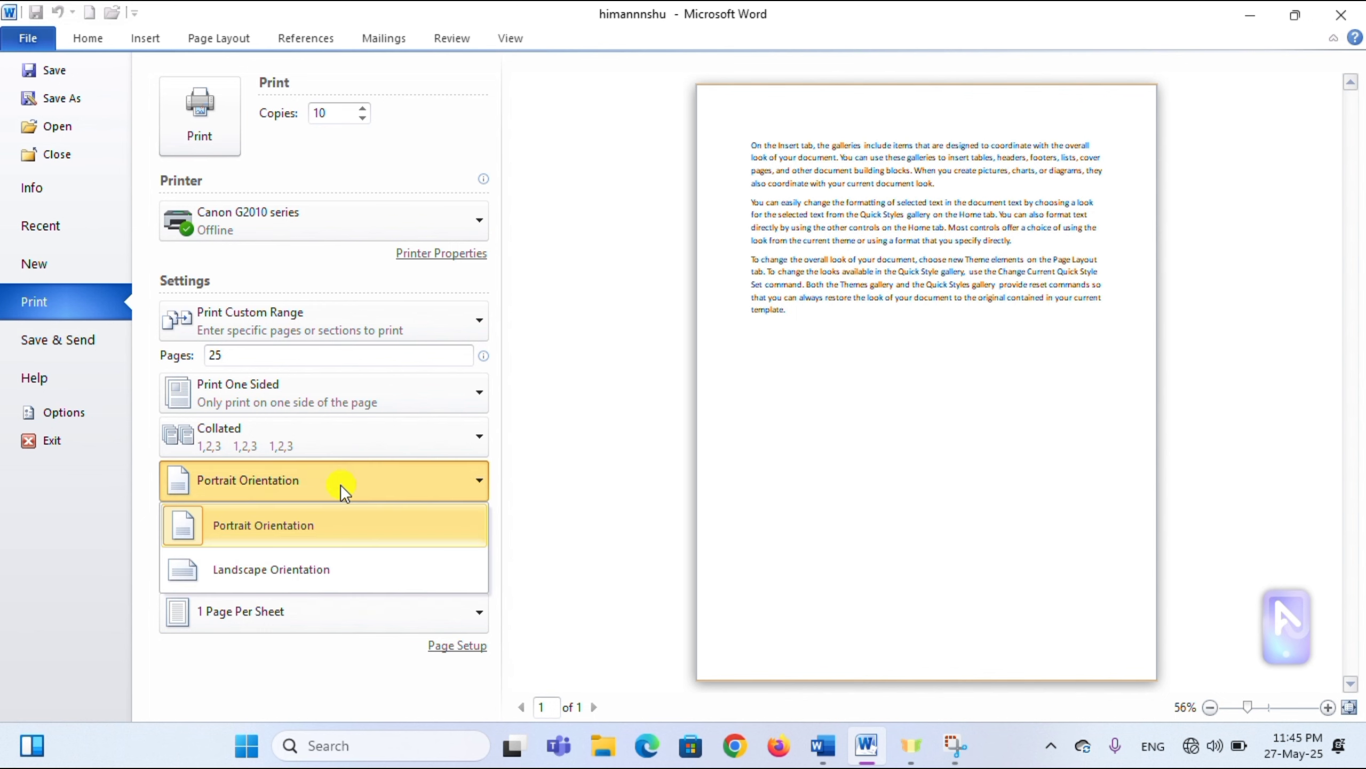
click(315, 571)
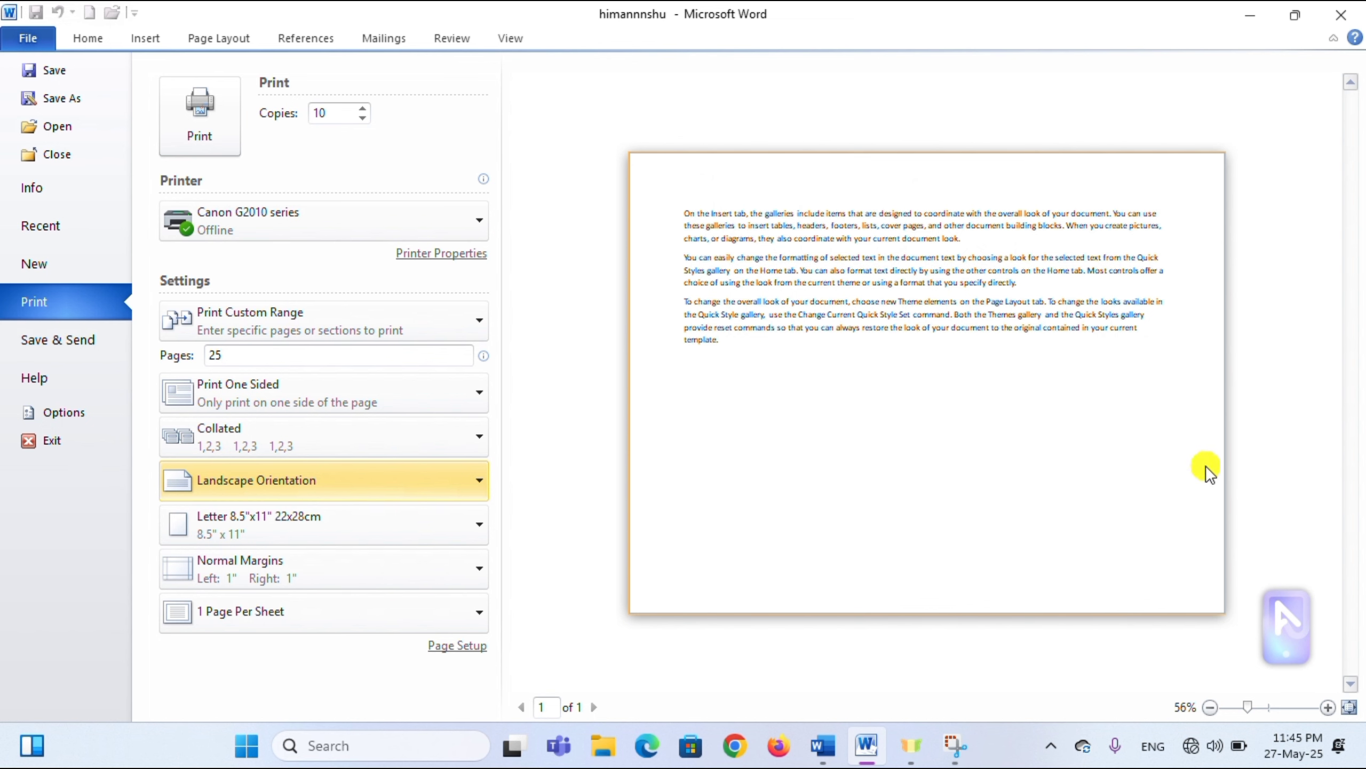
click(398, 483)
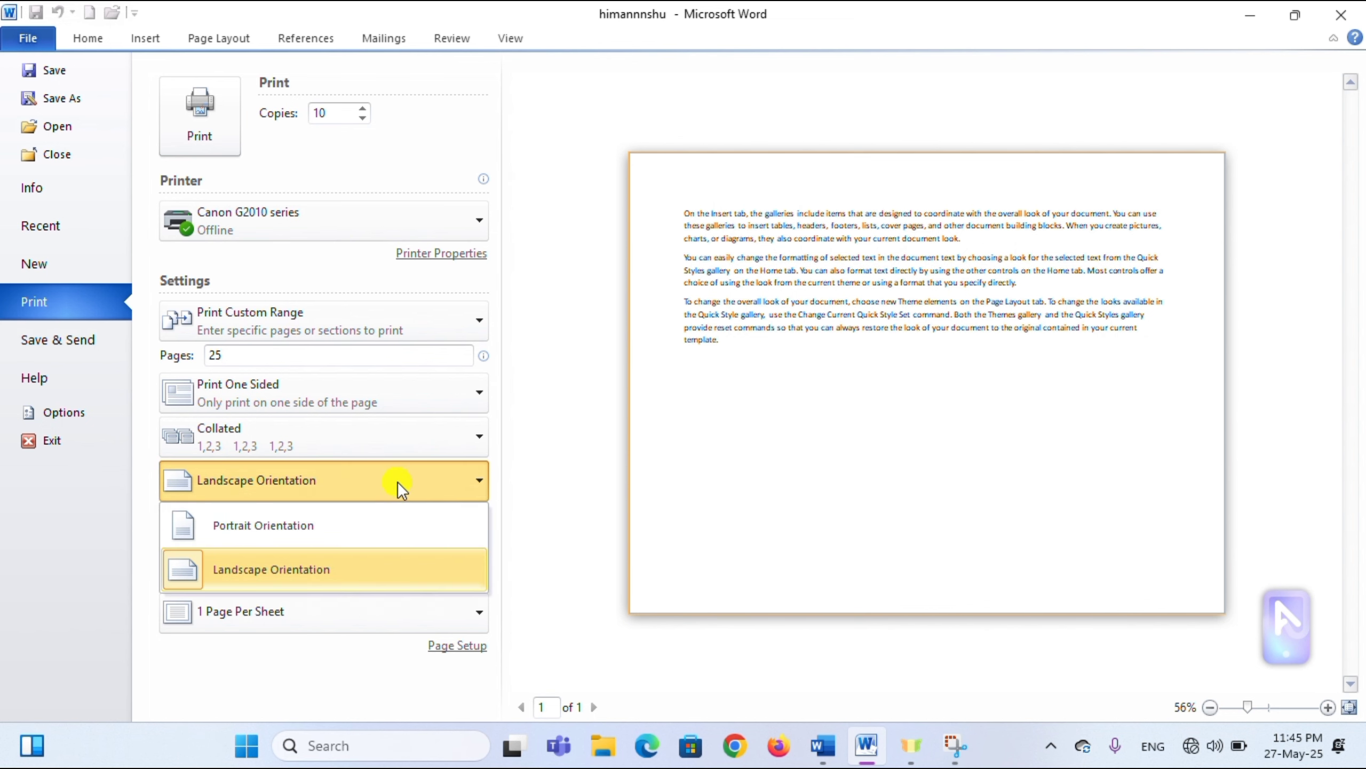
click(342, 523)
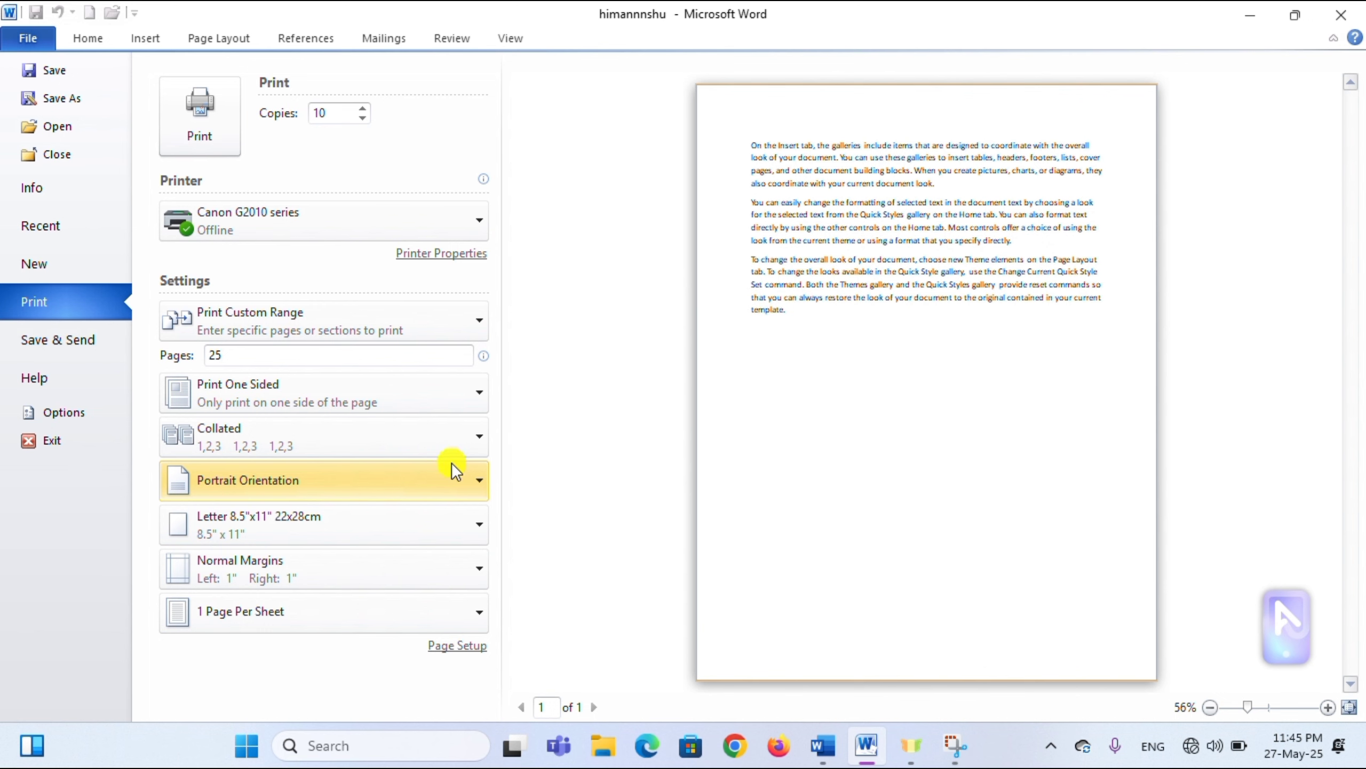
click(387, 486)
click(348, 572)
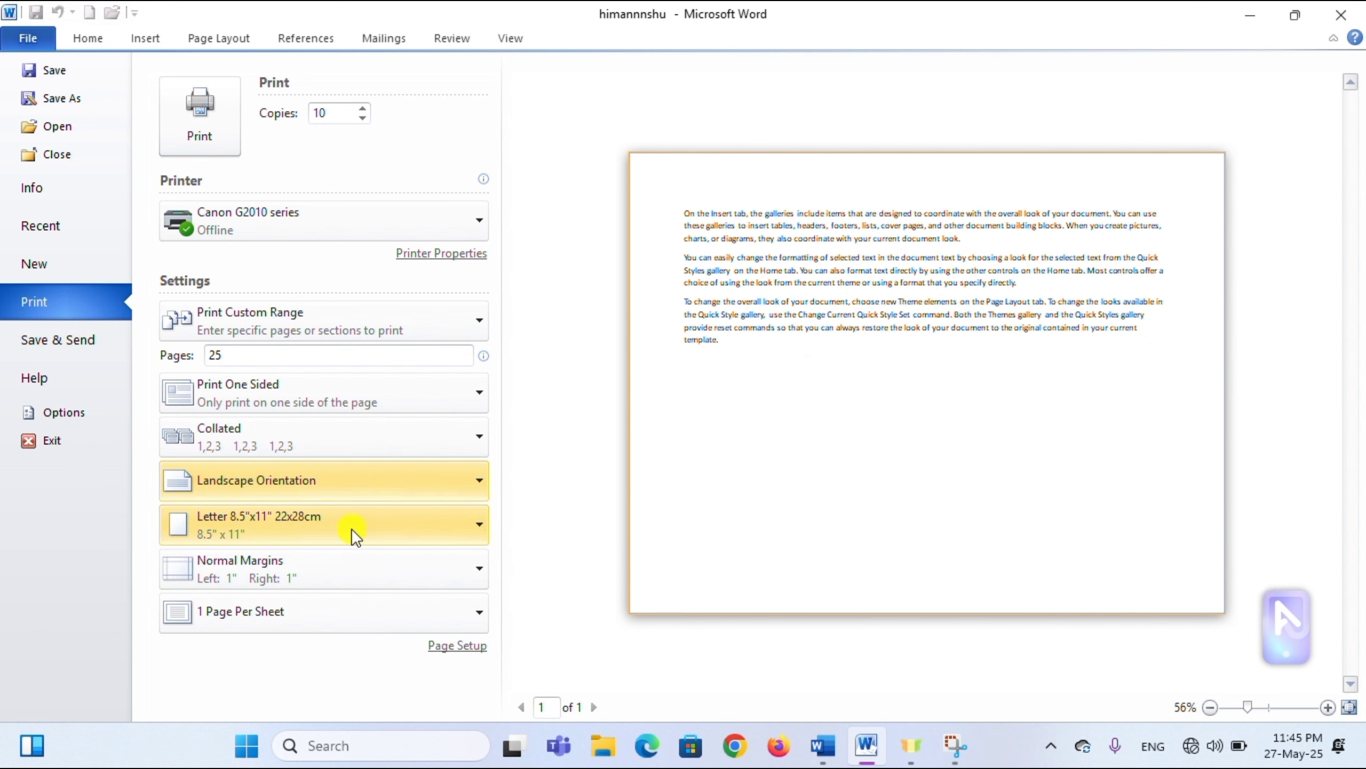
- Change the paper size to A4, then back to Letter
click(378, 529)
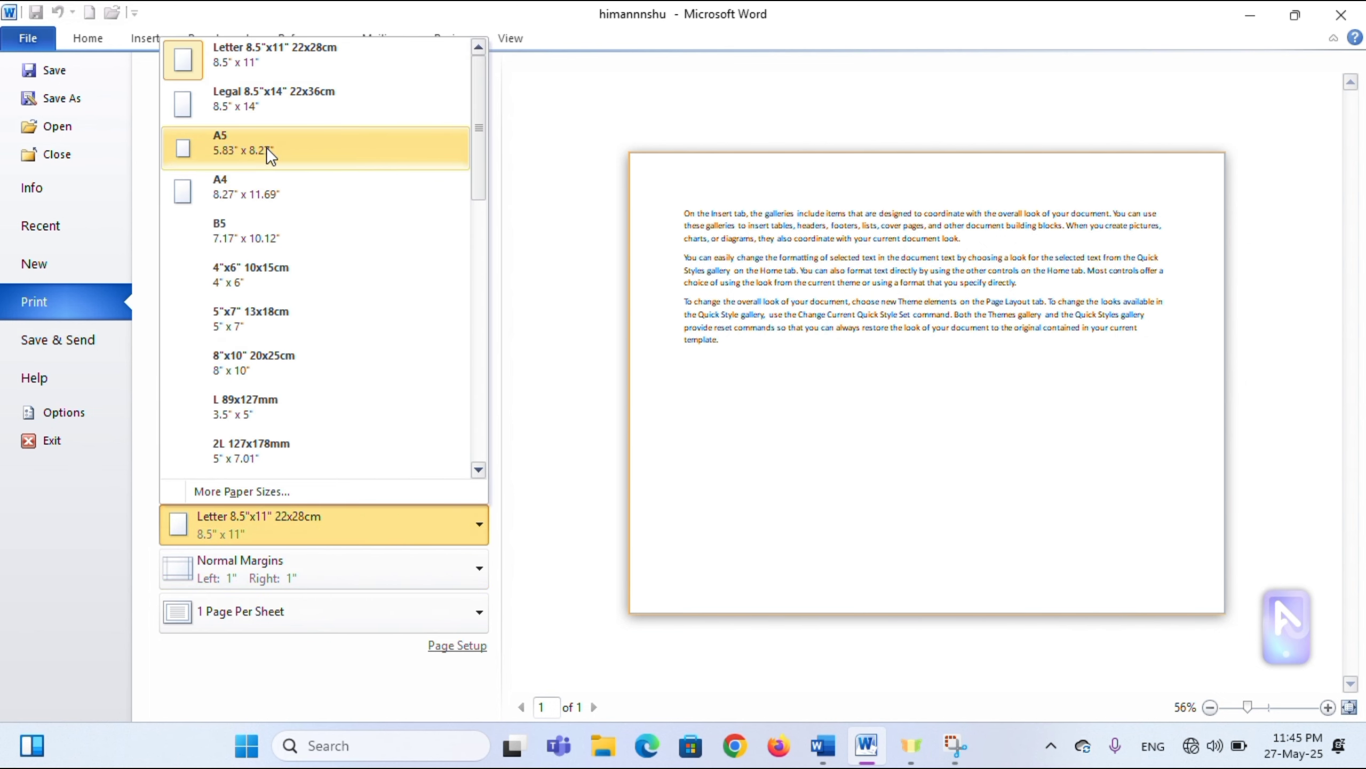
click(271, 182)
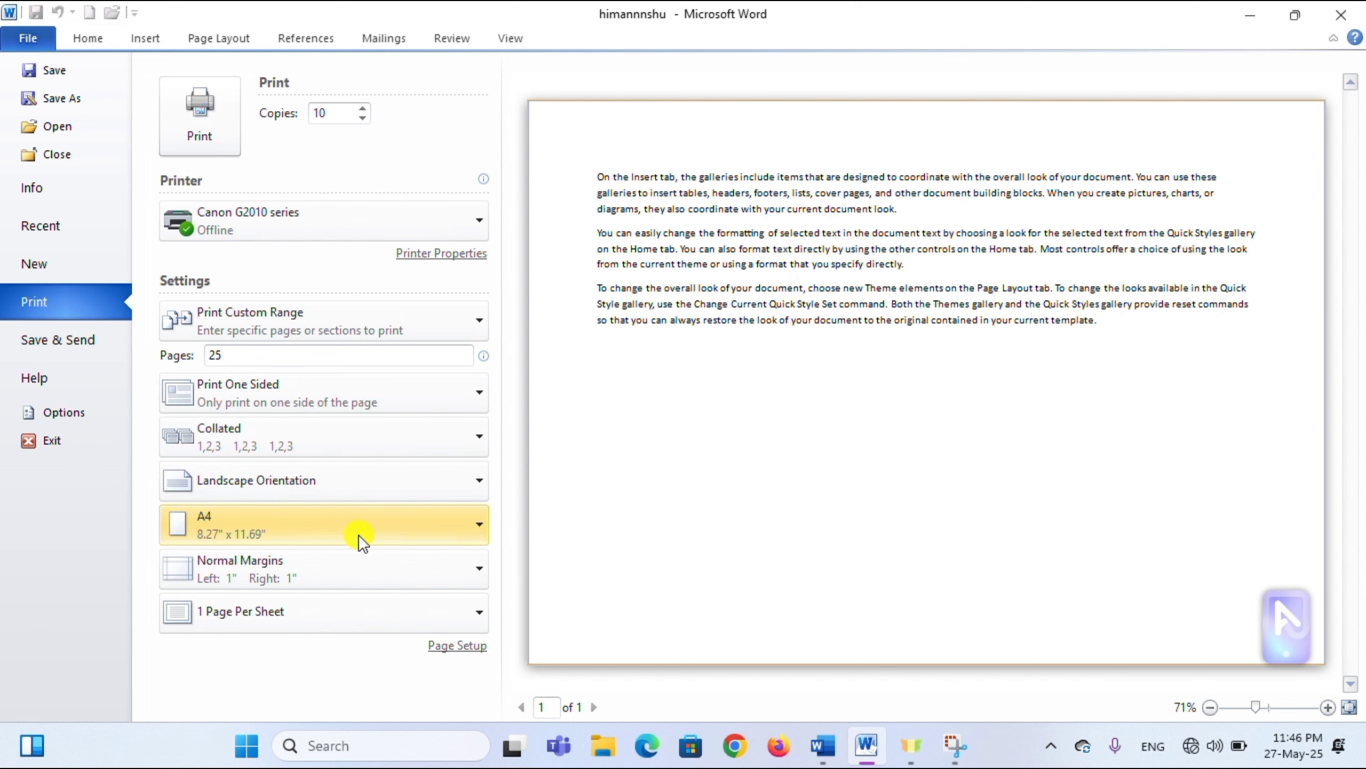
click(358, 530)
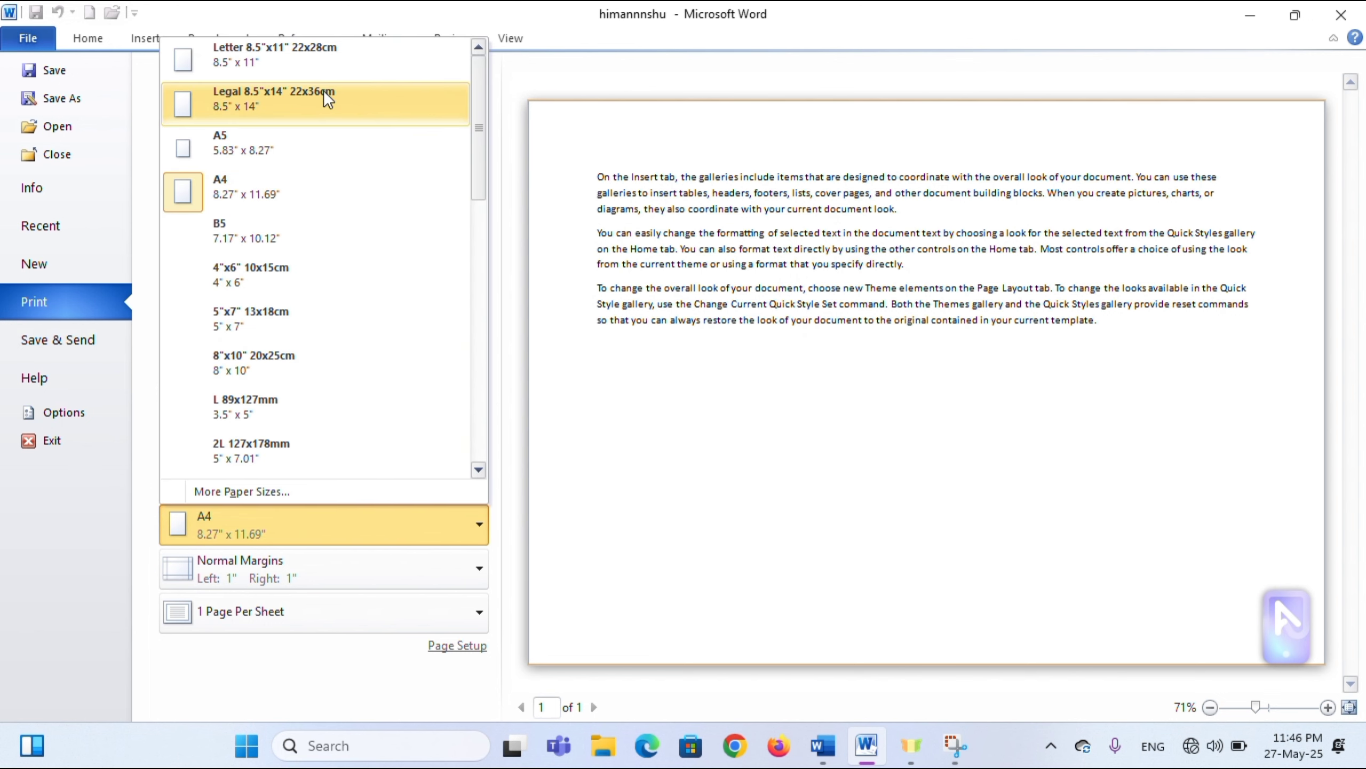
click(321, 58)
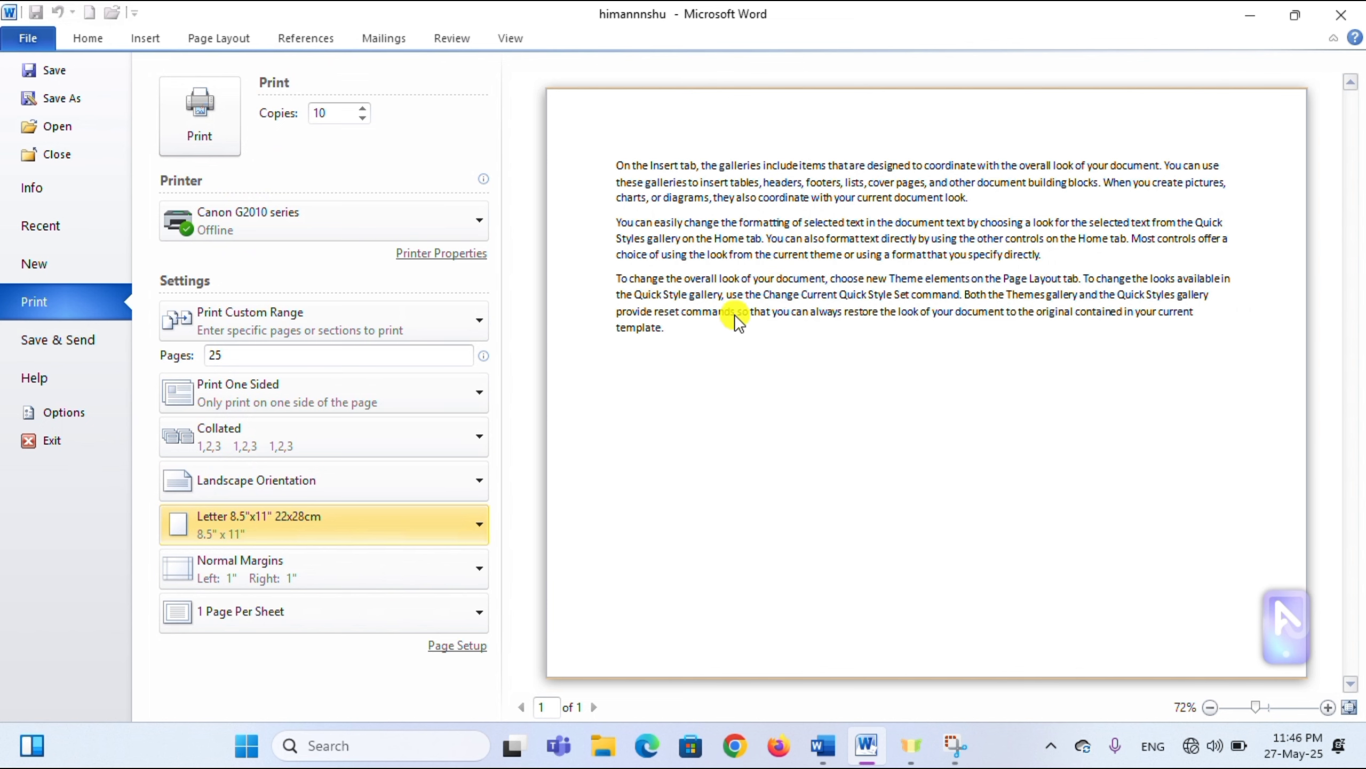
- Set the orientation back to Portrait, keeping Letter paper
click(393, 488)
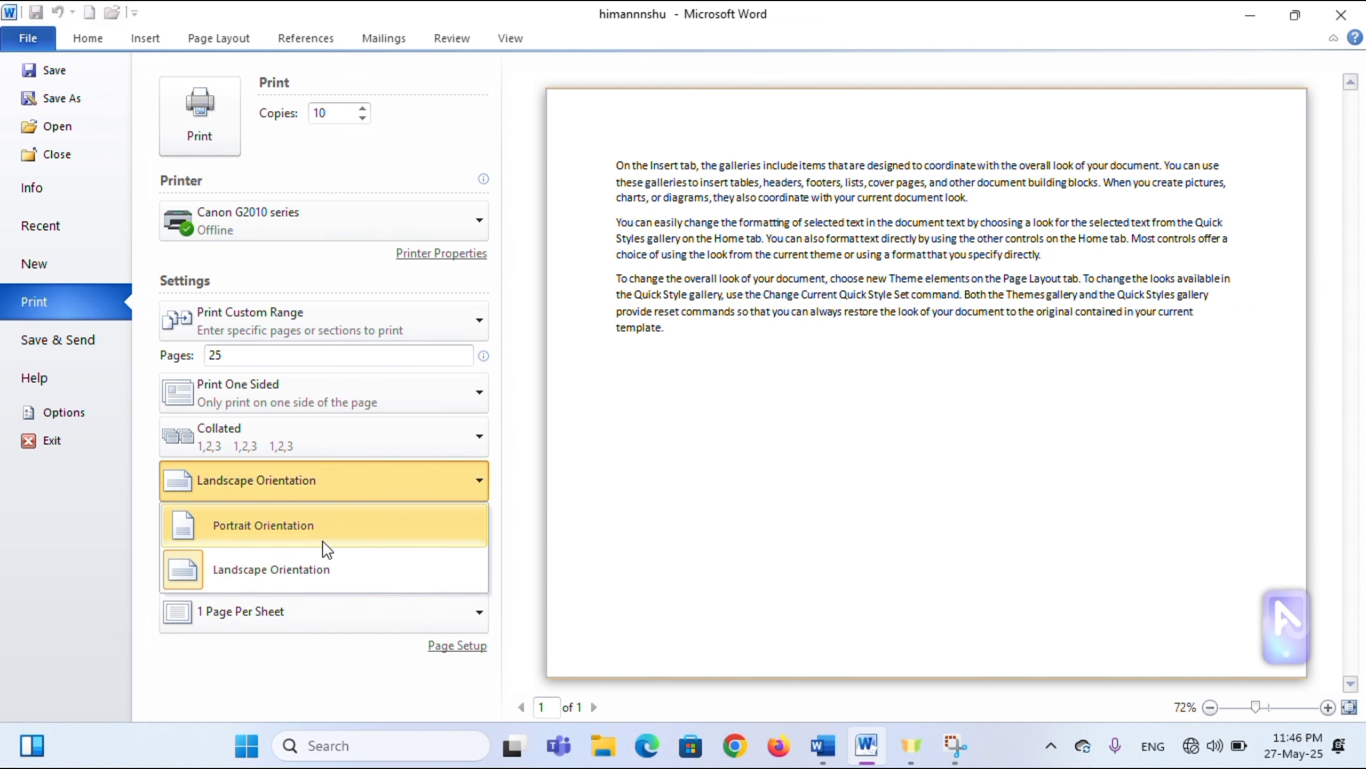
click(323, 536)
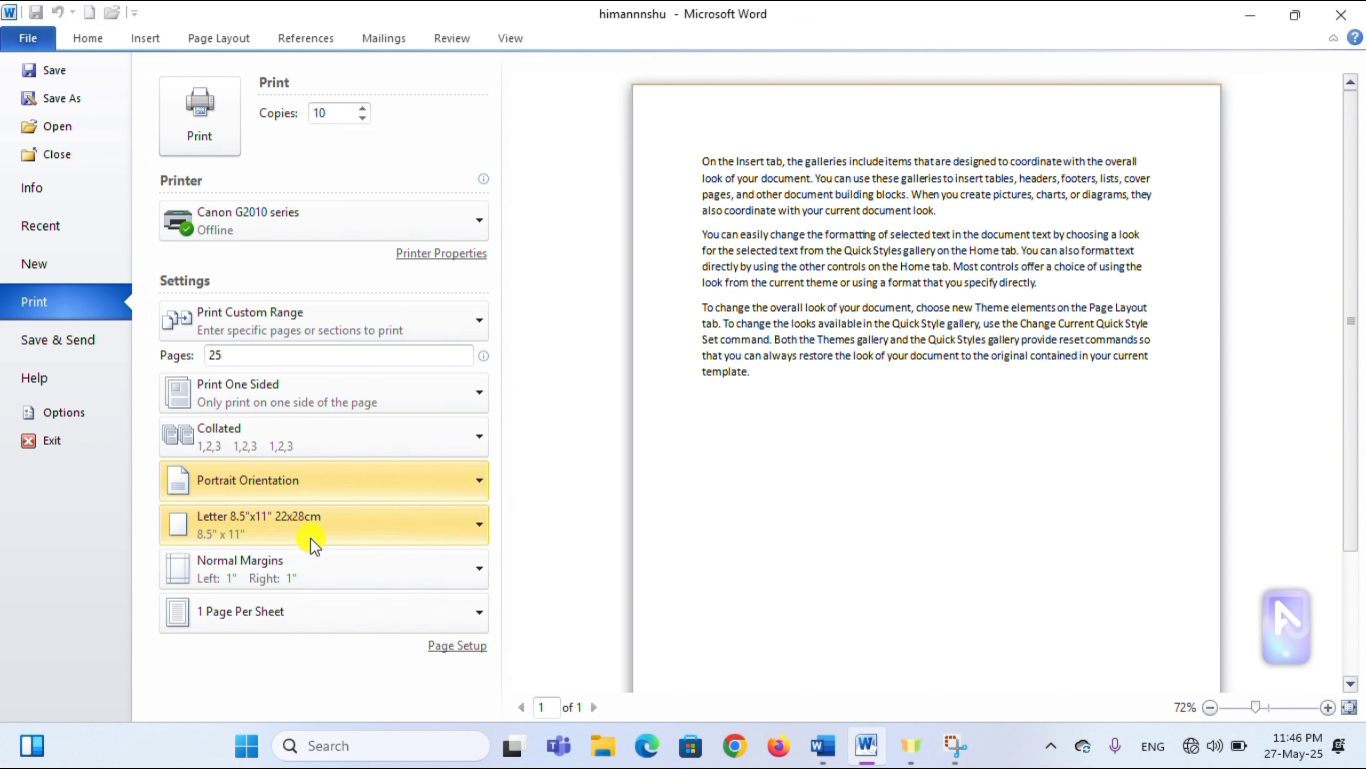
click(395, 531)
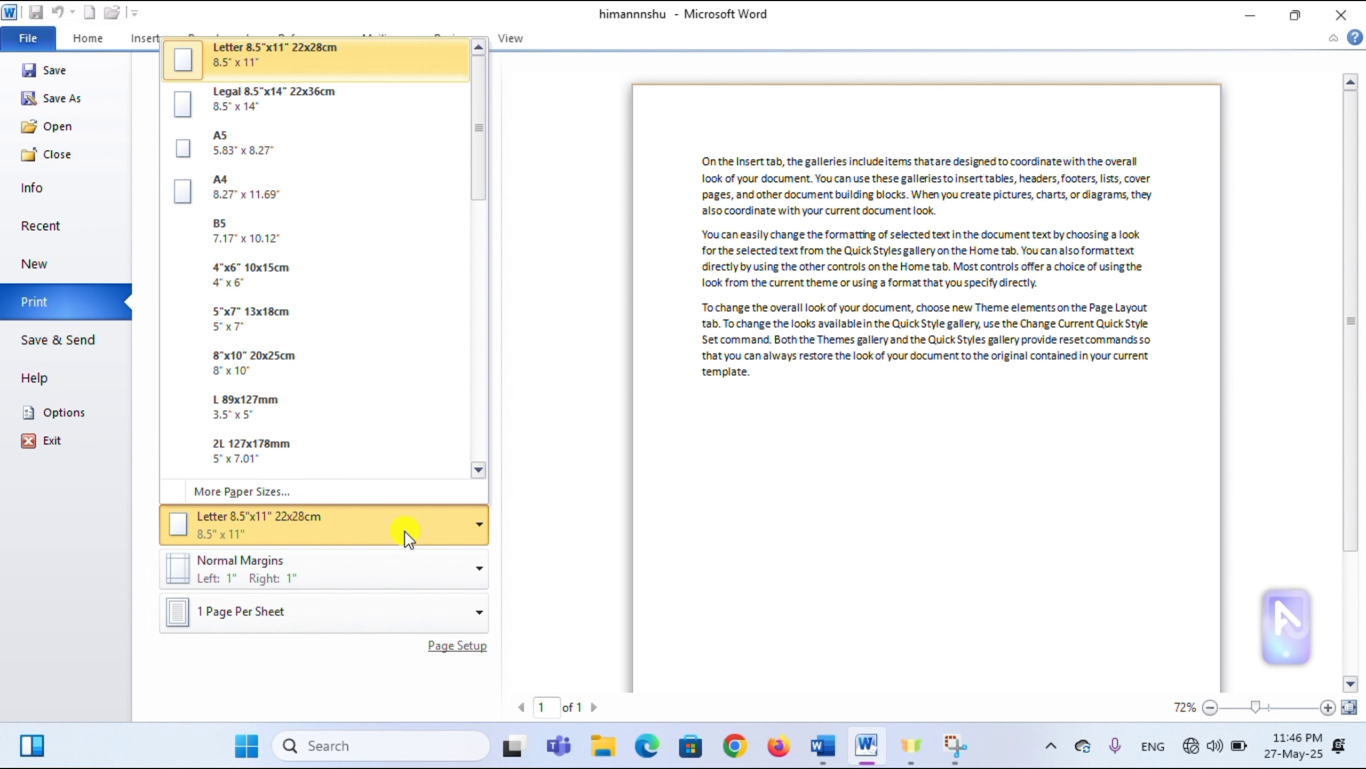
click(558, 504)
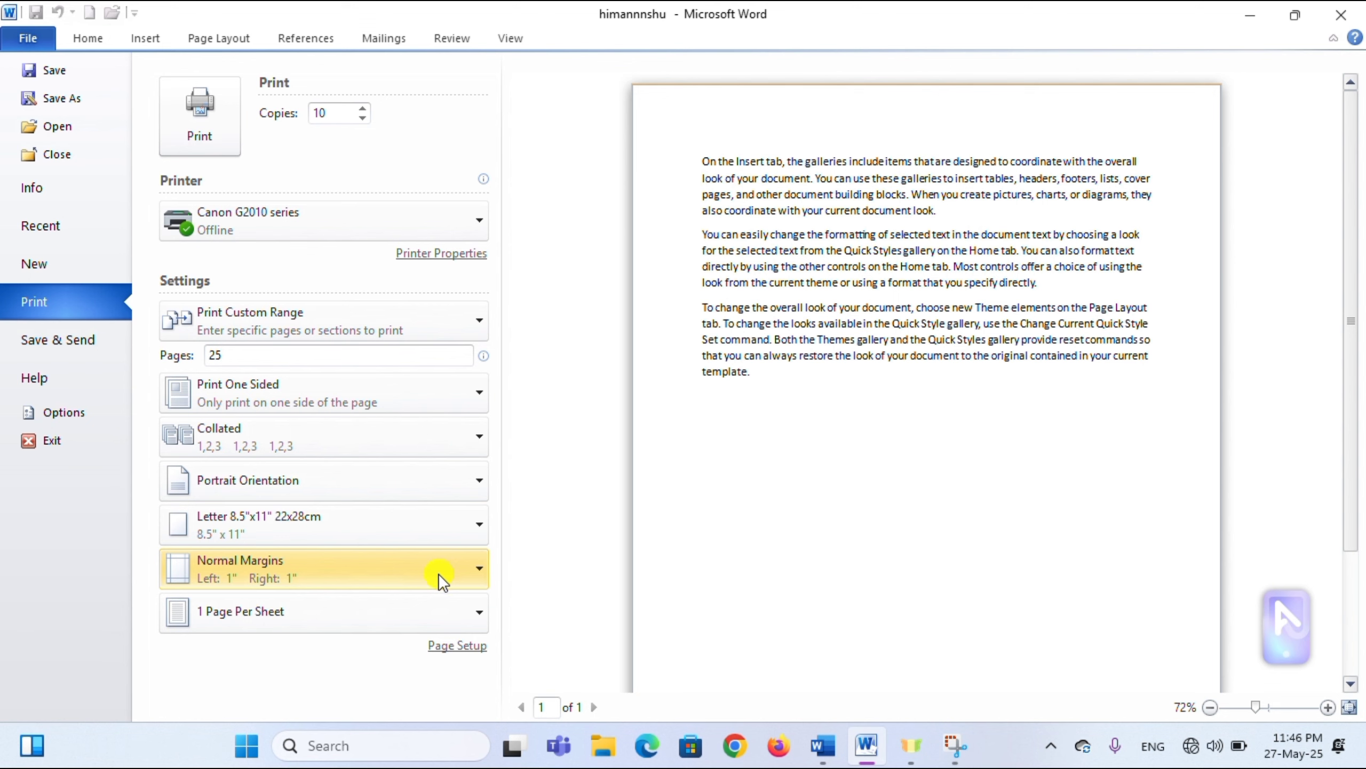
- Apply Narrow margins to the printout, then restore Normal margins
click(391, 569)
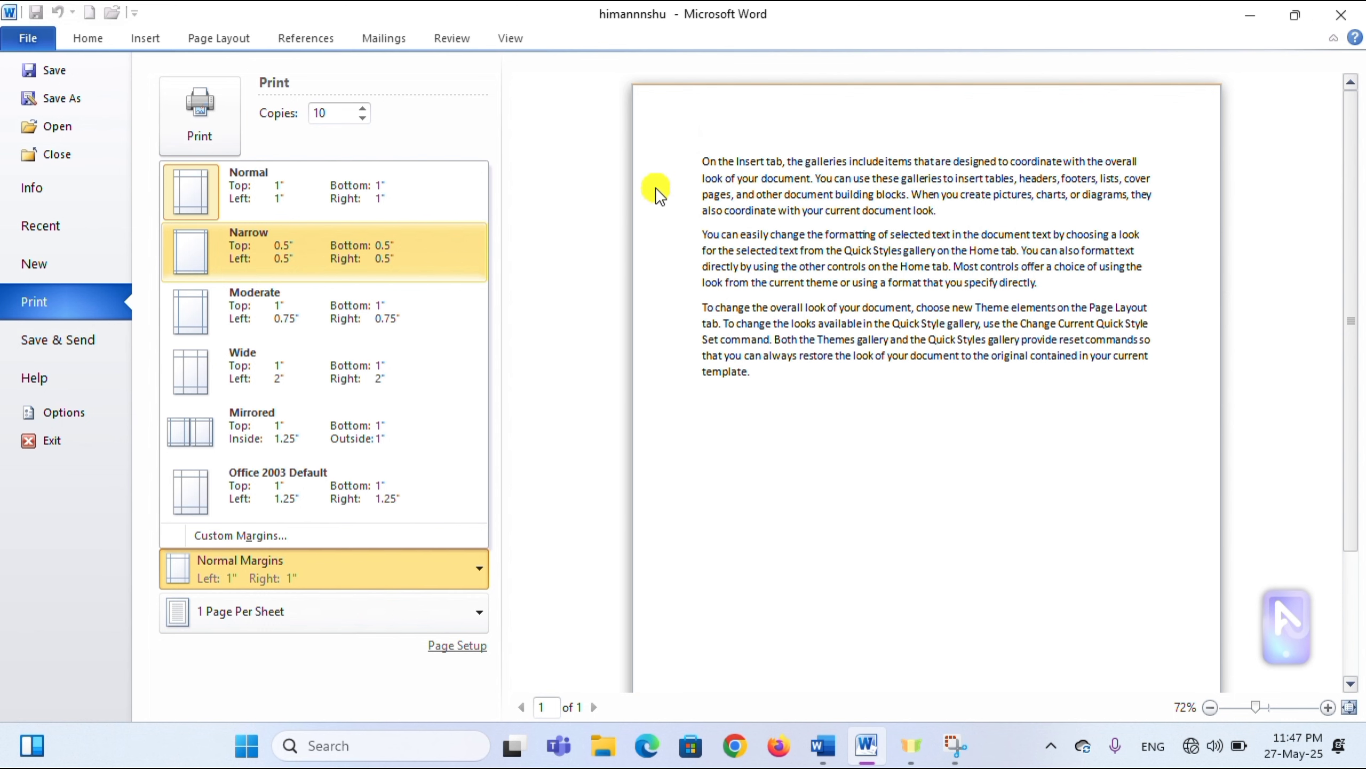
click(345, 257)
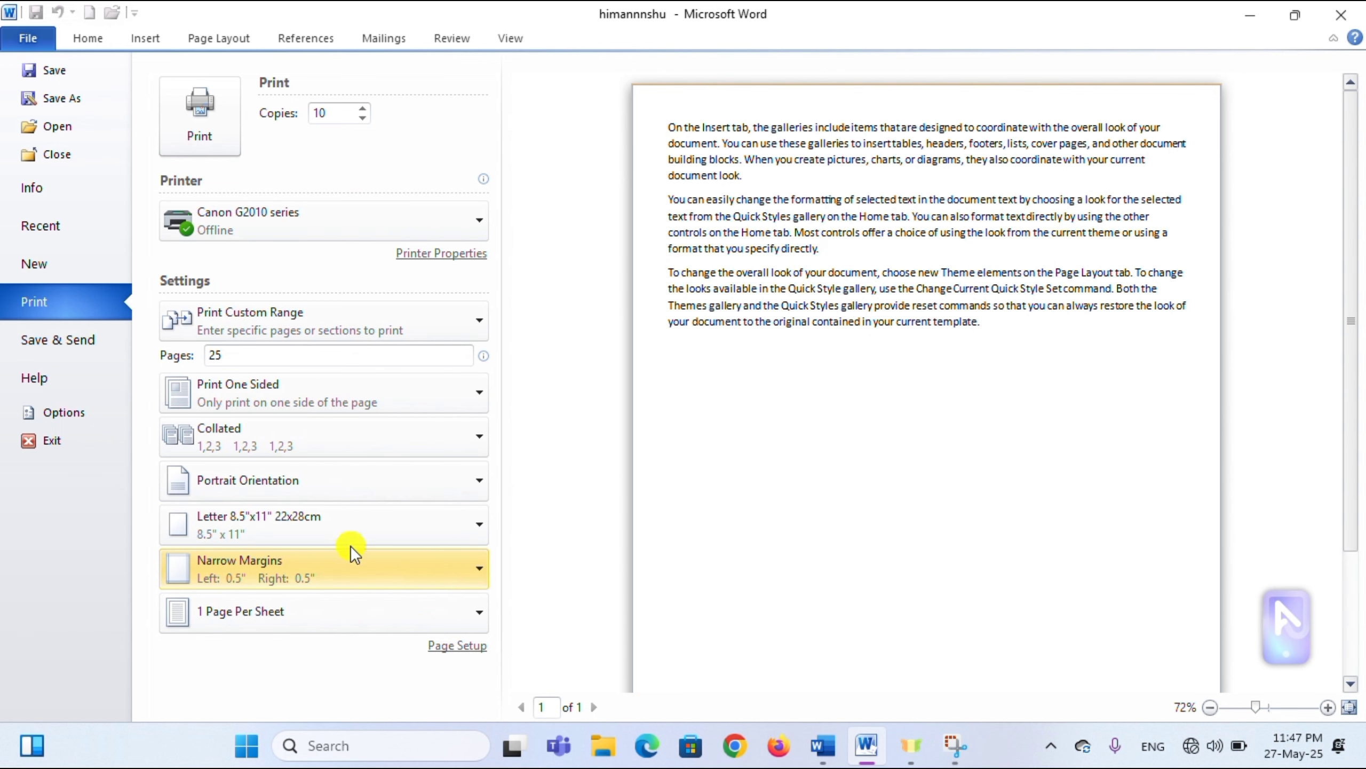
click(312, 572)
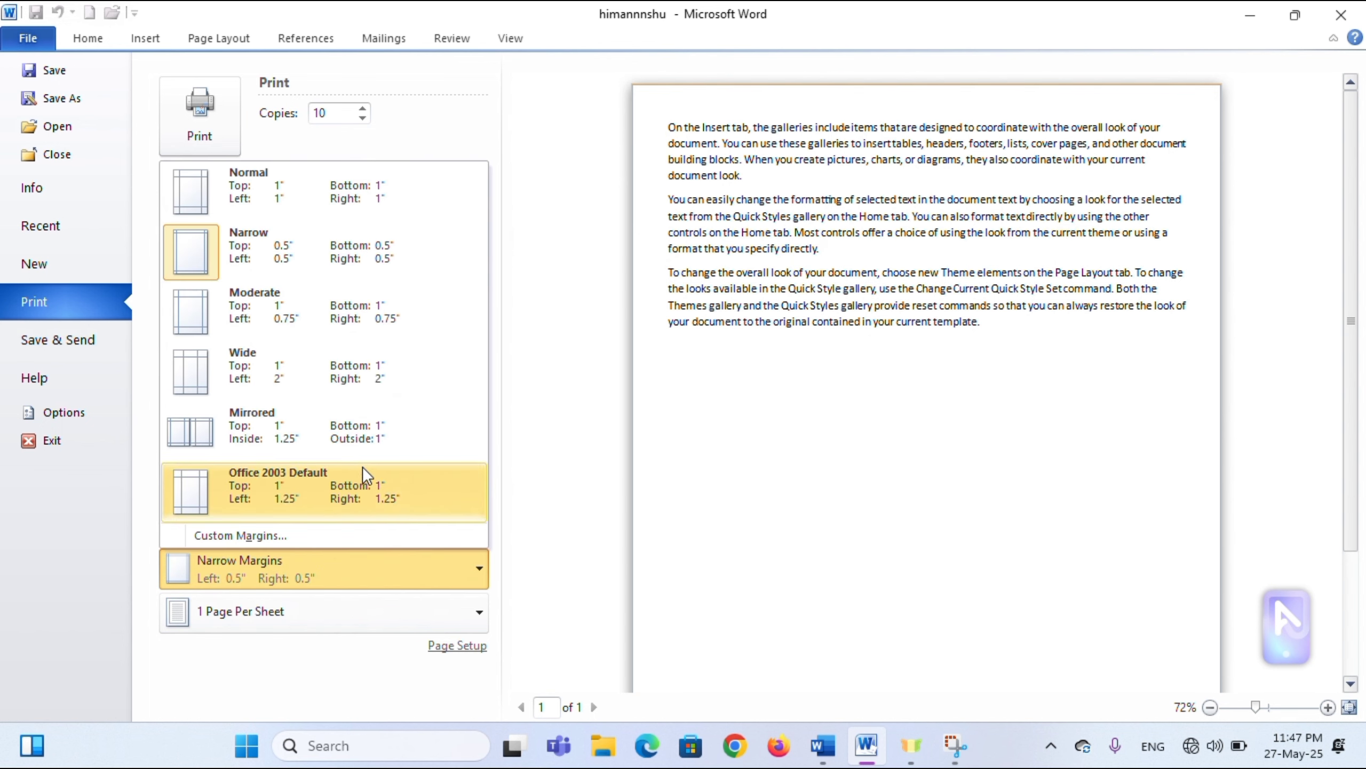
click(358, 194)
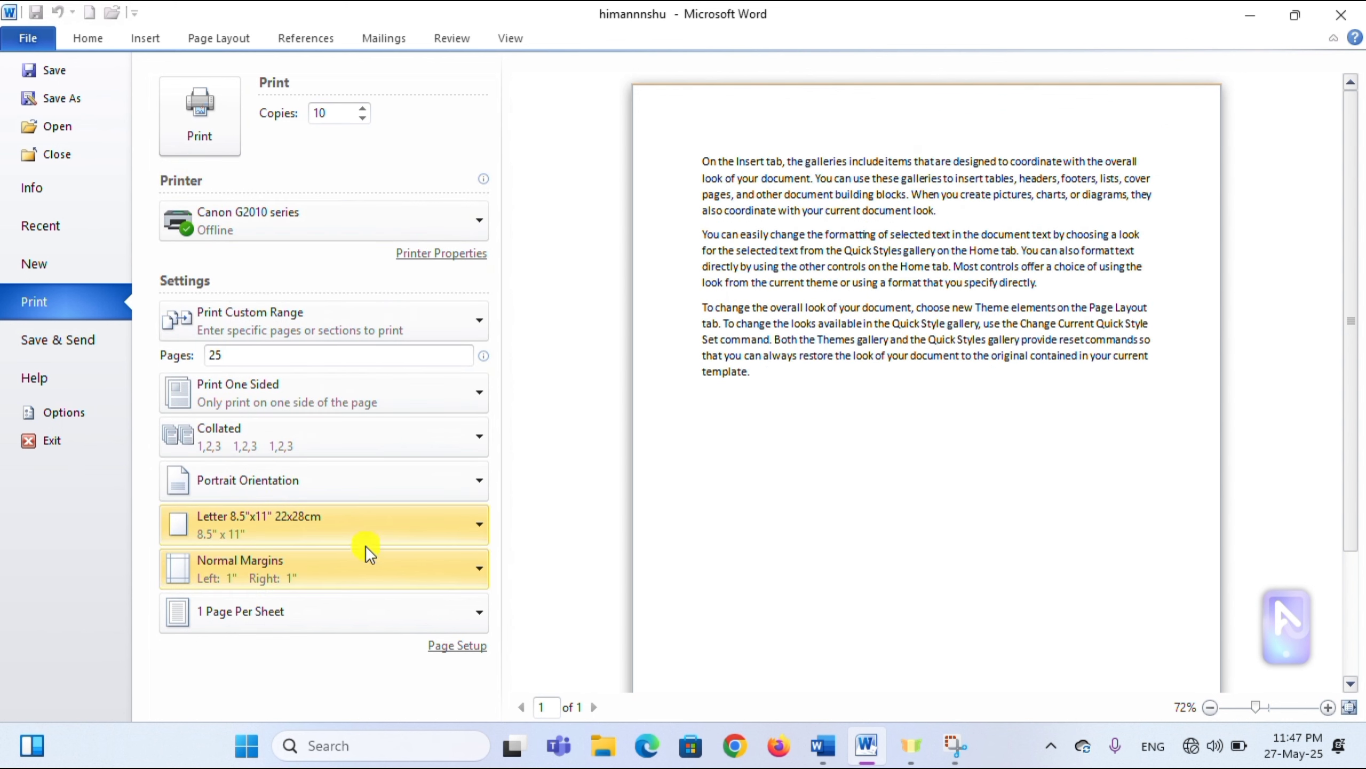
- Open Page Setup from the print settings, showing 1-inch margins and portrait orientation
click(383, 562)
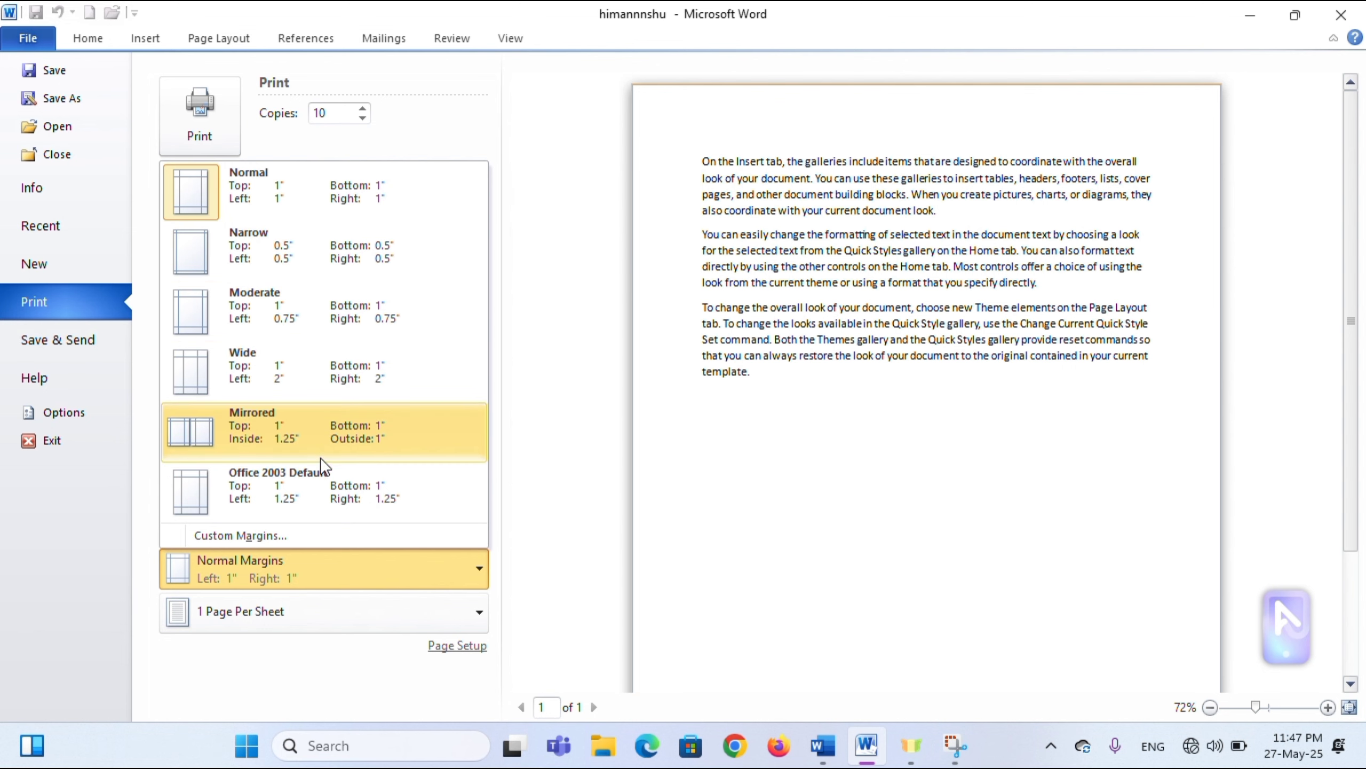
click(581, 487)
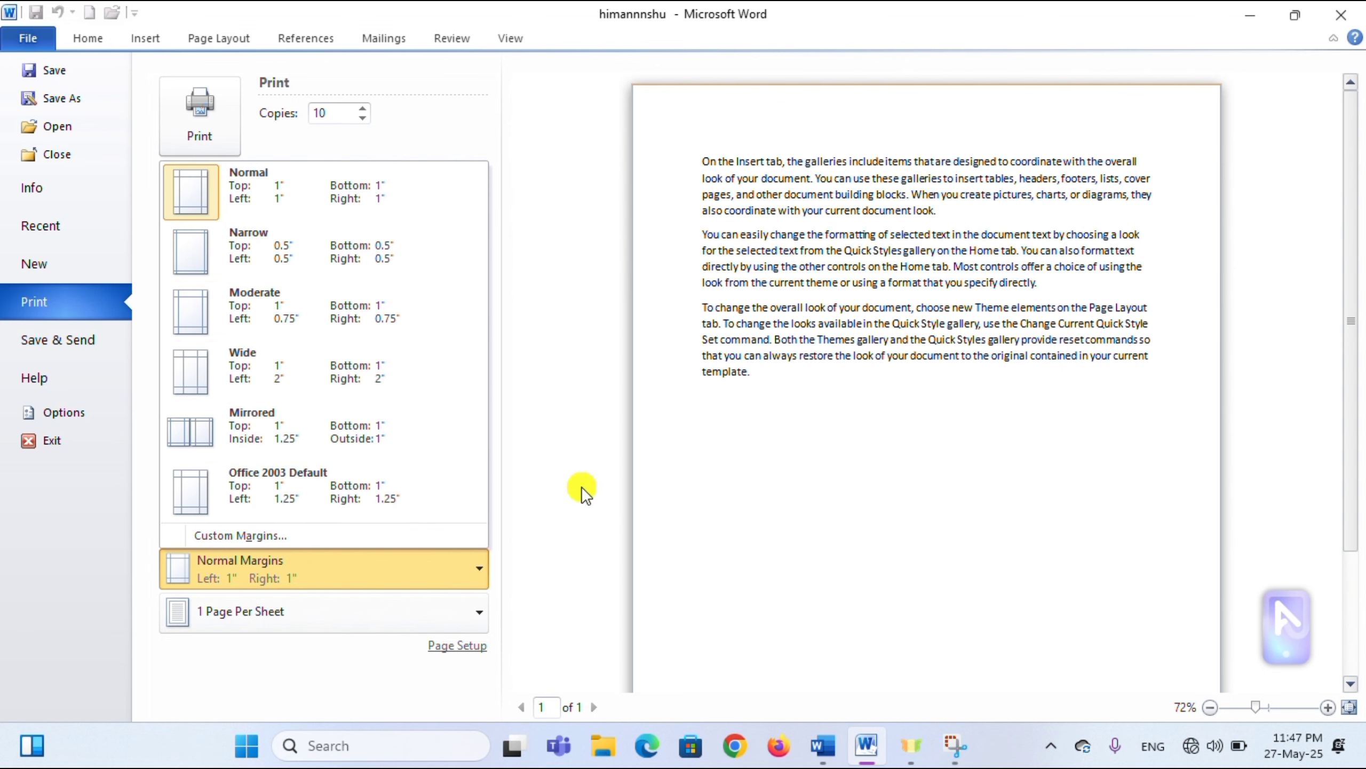
click(579, 488)
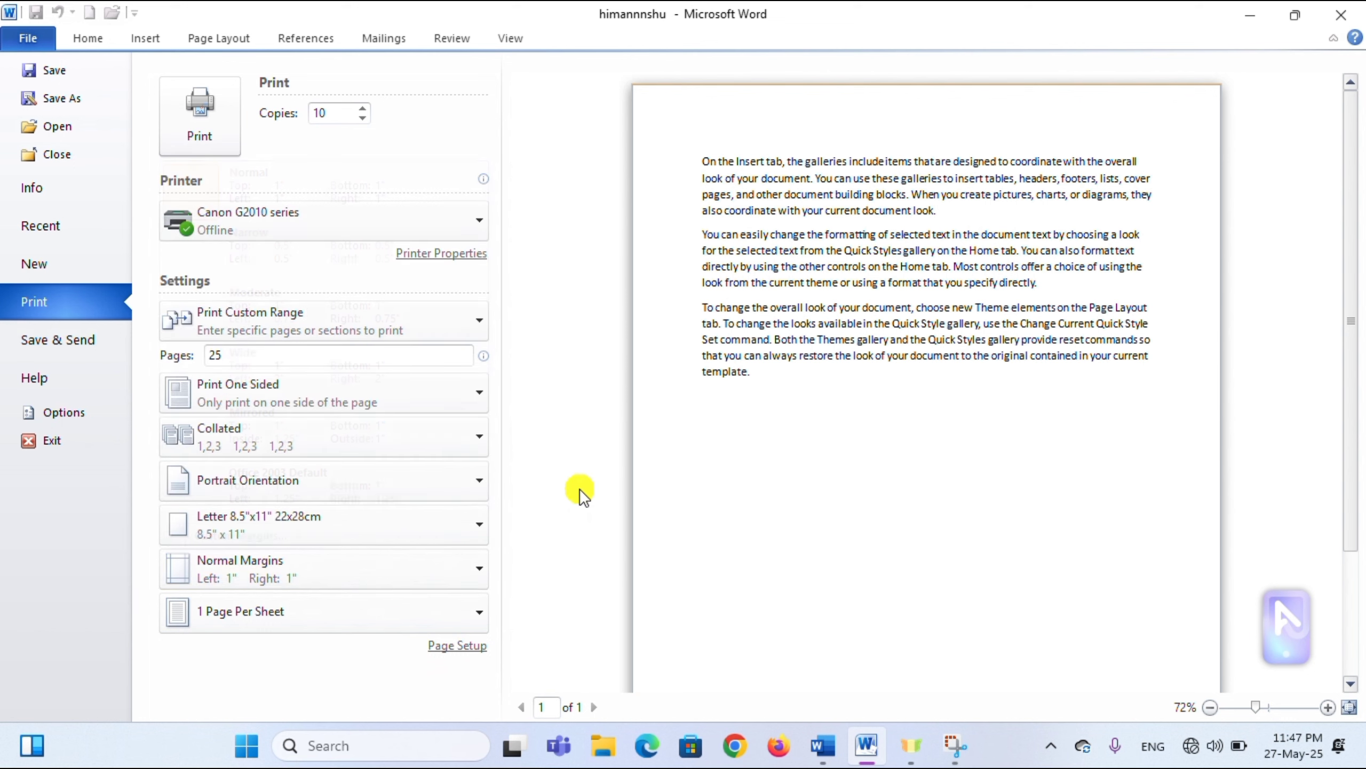
click(459, 645)
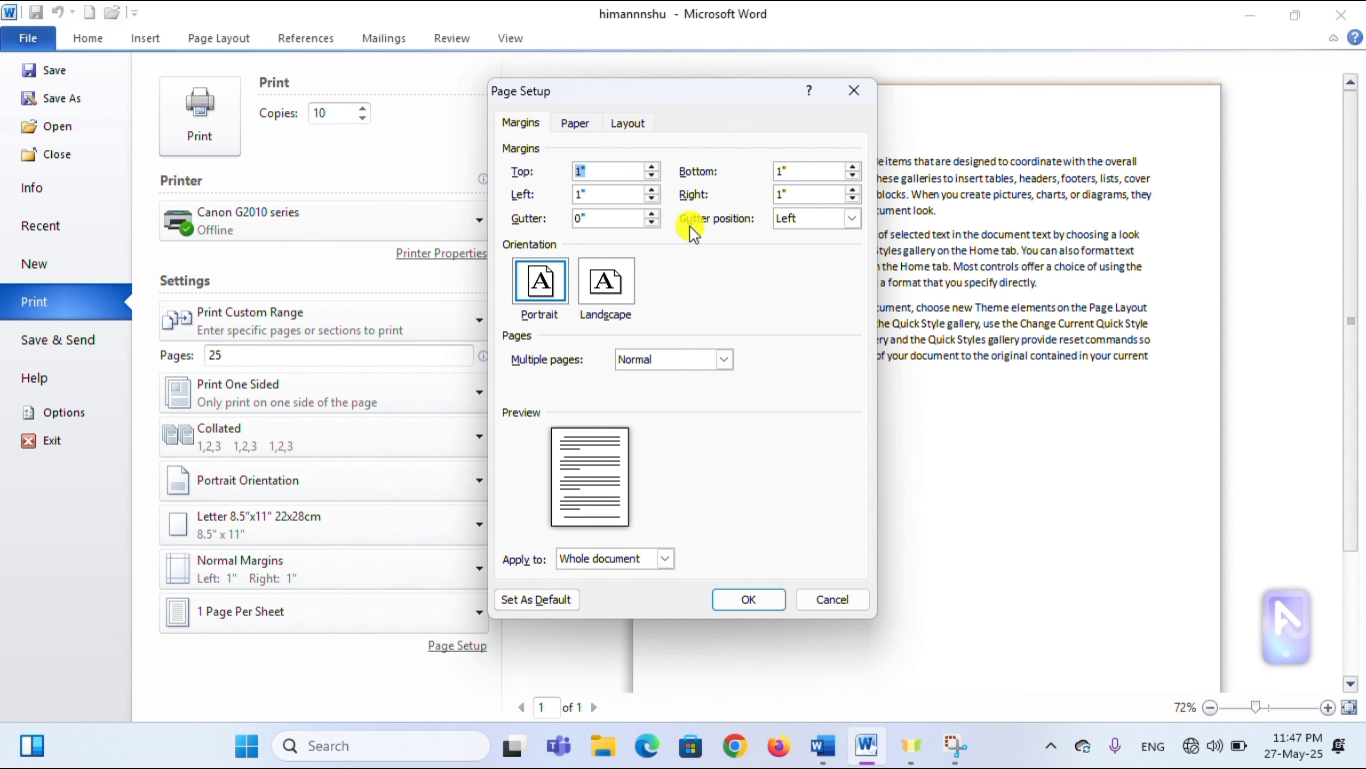
- Close and reopen Page Setup, view its Paper and Layout tabs, then close it unchanged
click(859, 91)
click(354, 569)
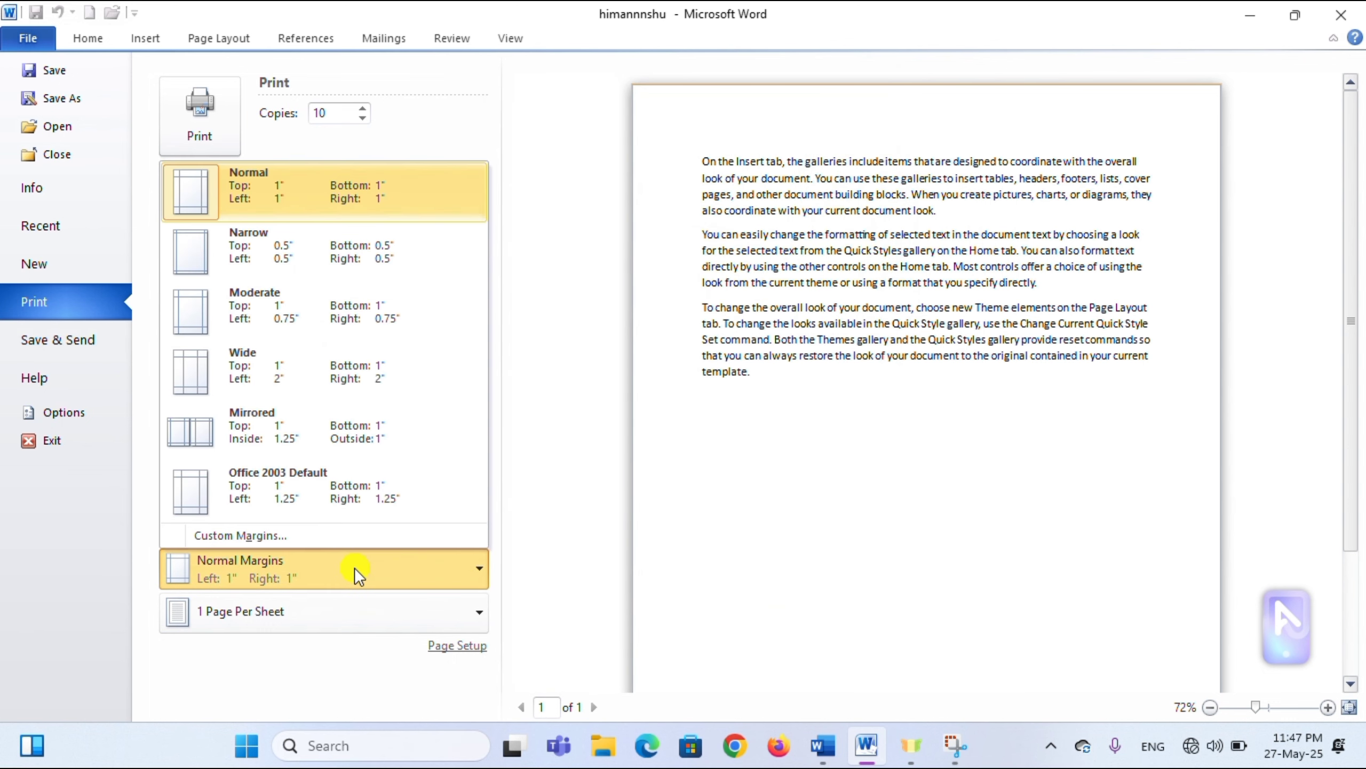
click(558, 489)
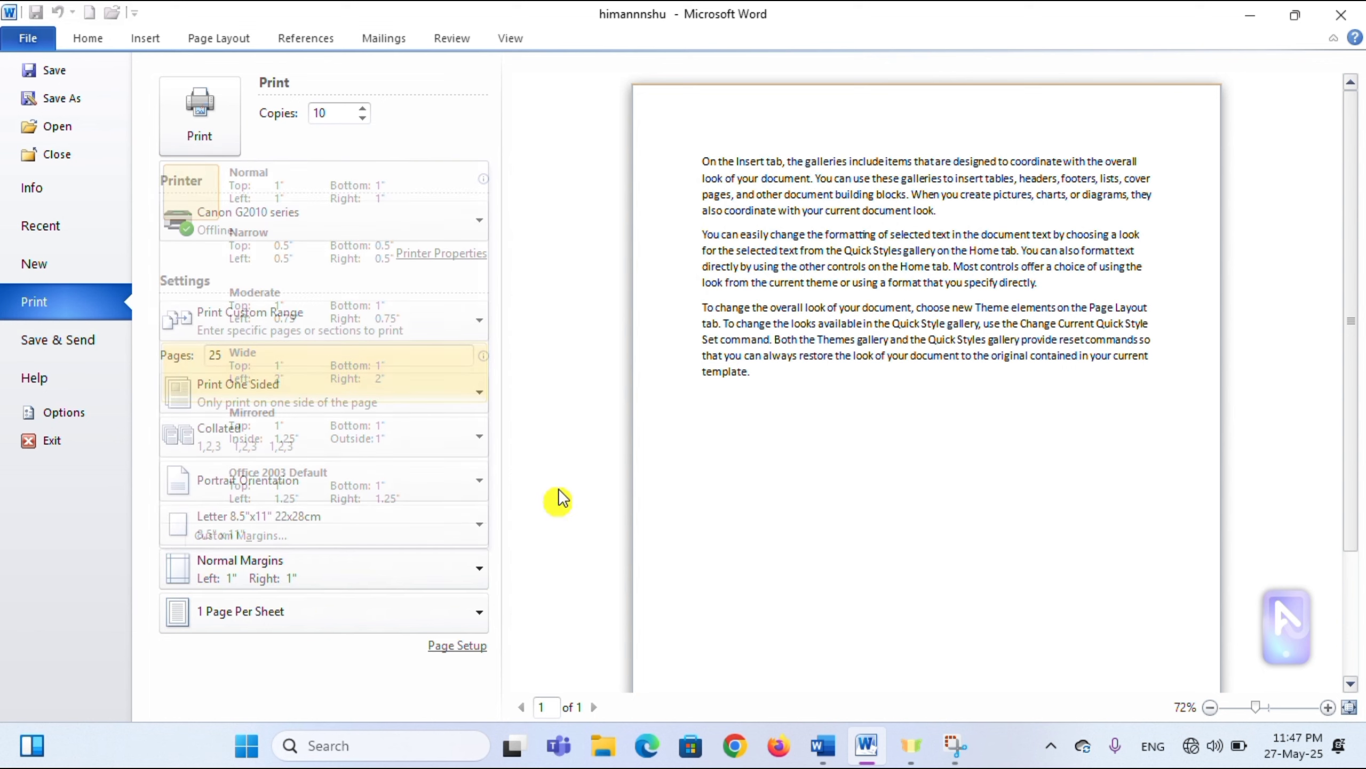
click(465, 654)
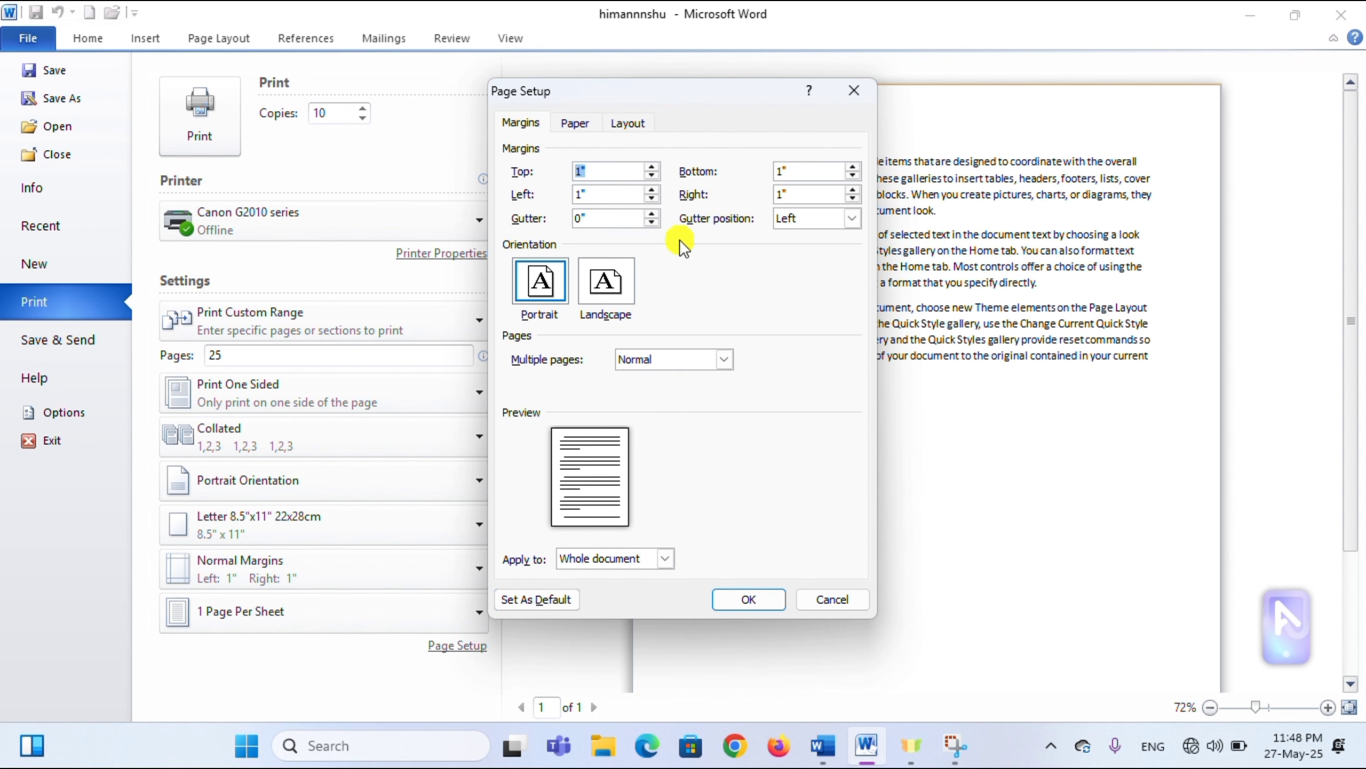
click(577, 124)
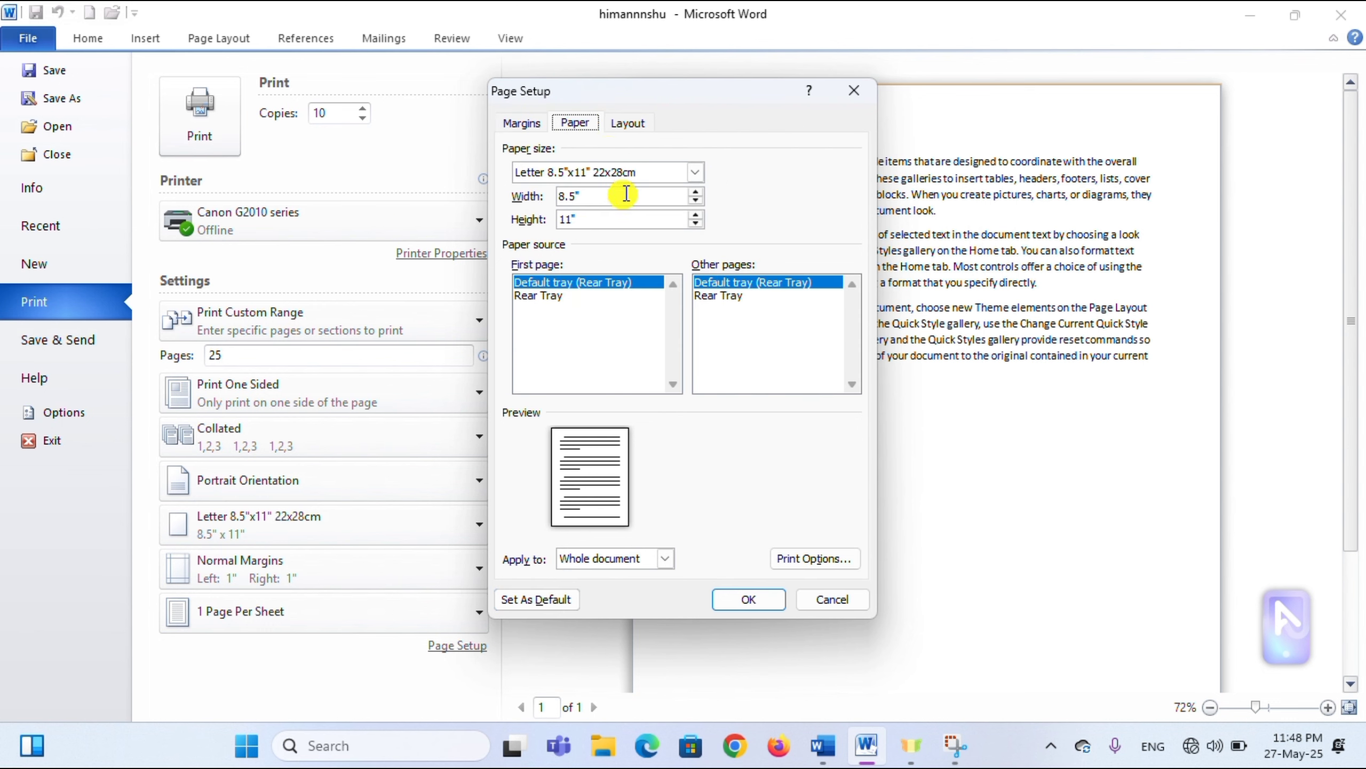
click(633, 125)
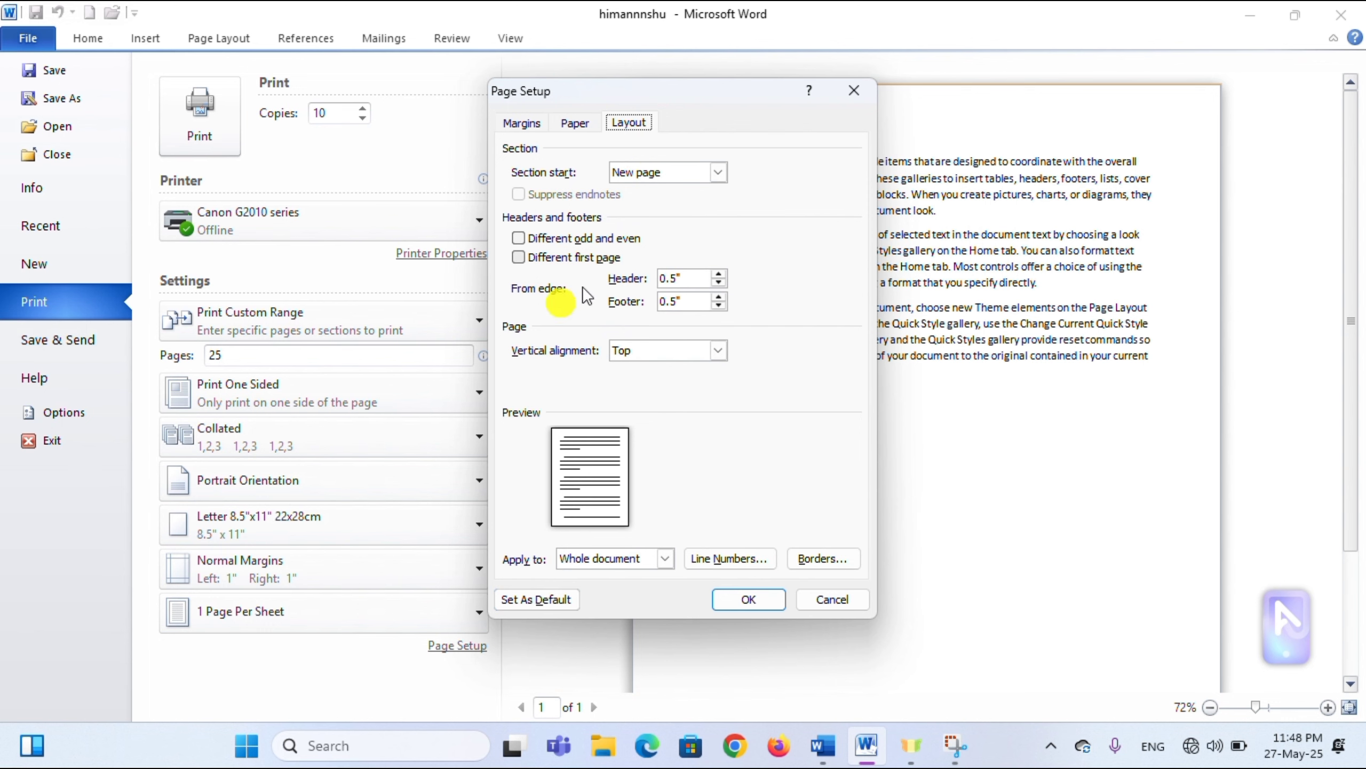
click(854, 93)
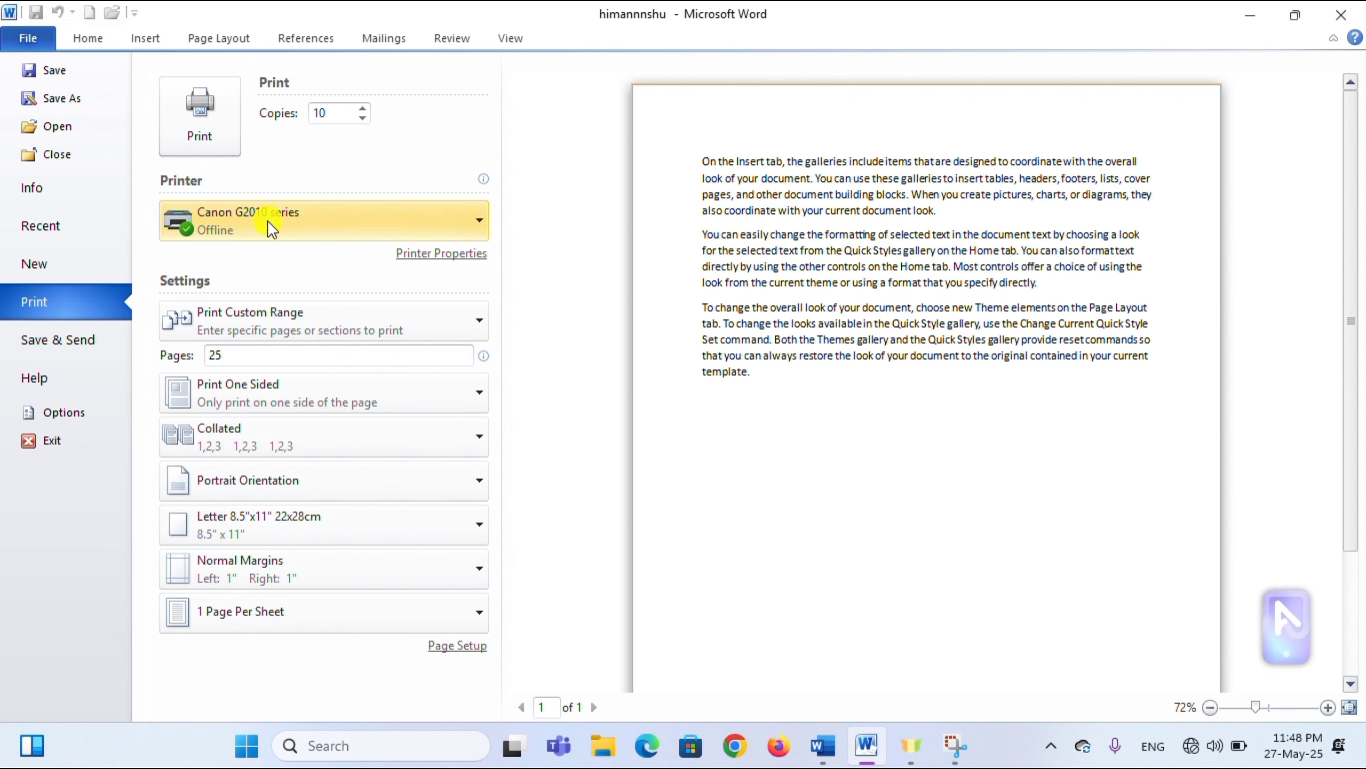
- Keep the custom page range and bring up the Save & Send options
click(270, 319)
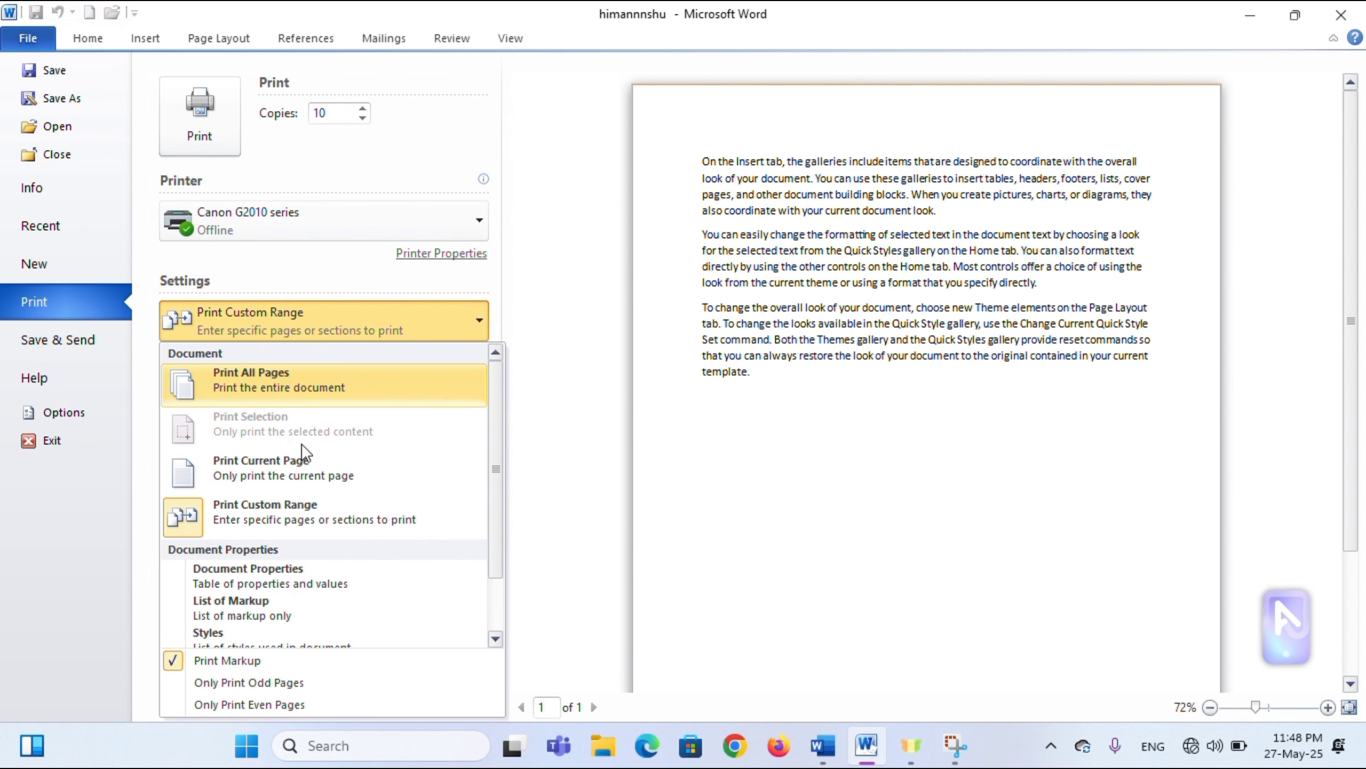
click(610, 306)
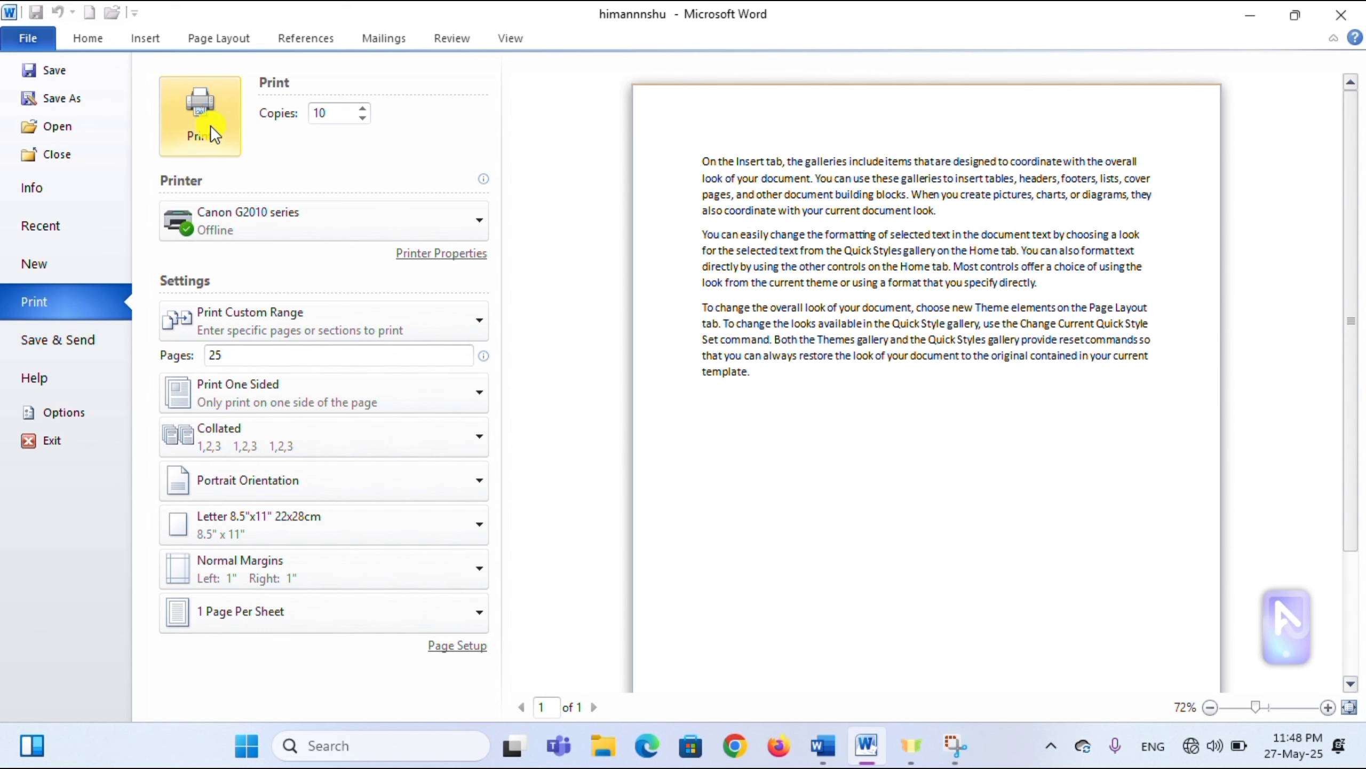
click(62, 345)
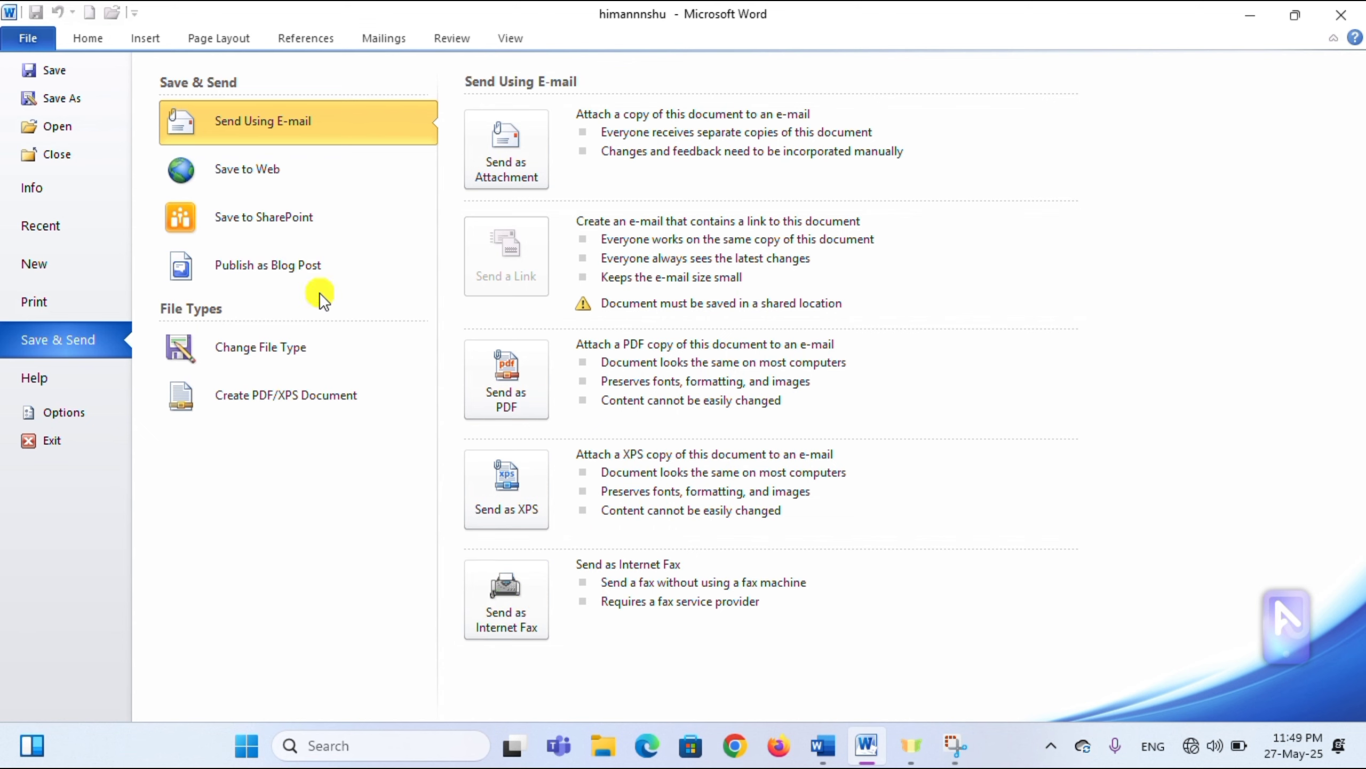
- Open and close Microsoft Office Help, then return to himannnshu's Info page
click(56, 394)
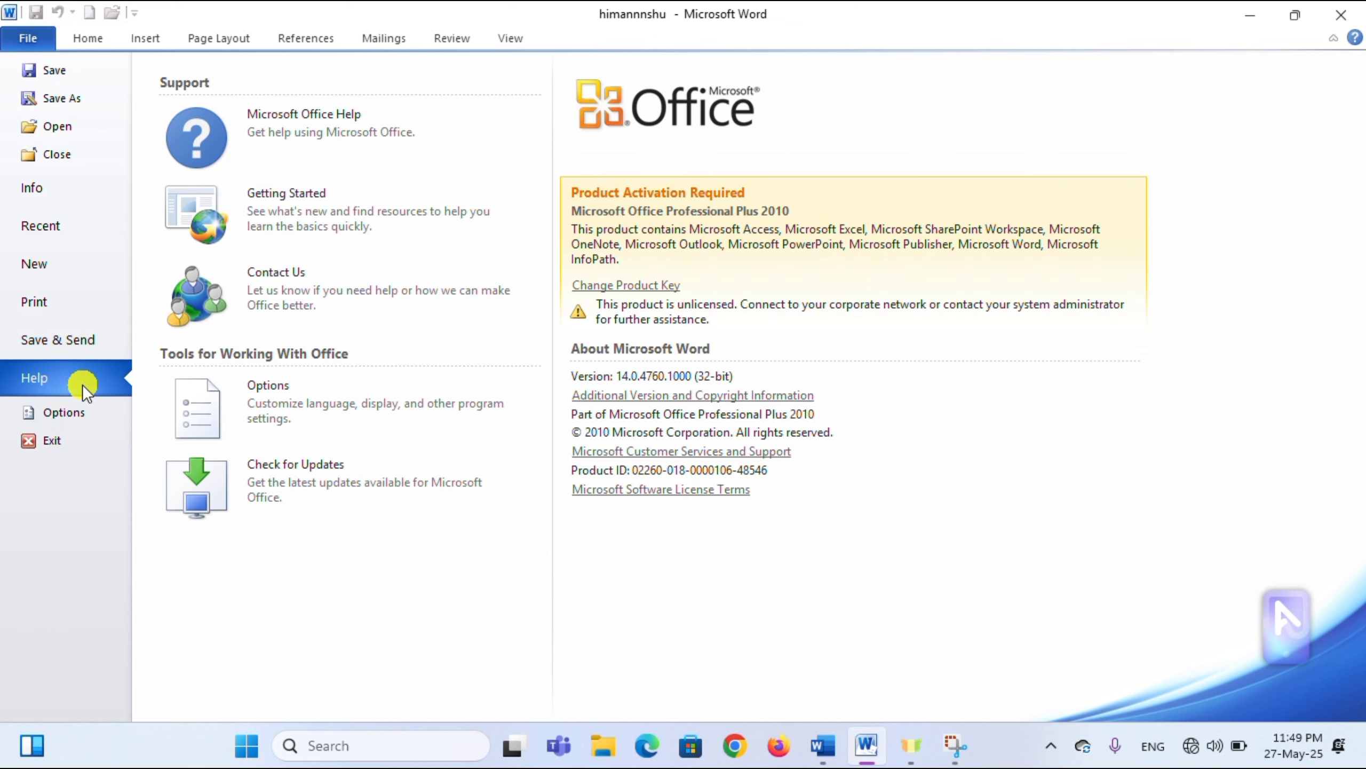
click(335, 123)
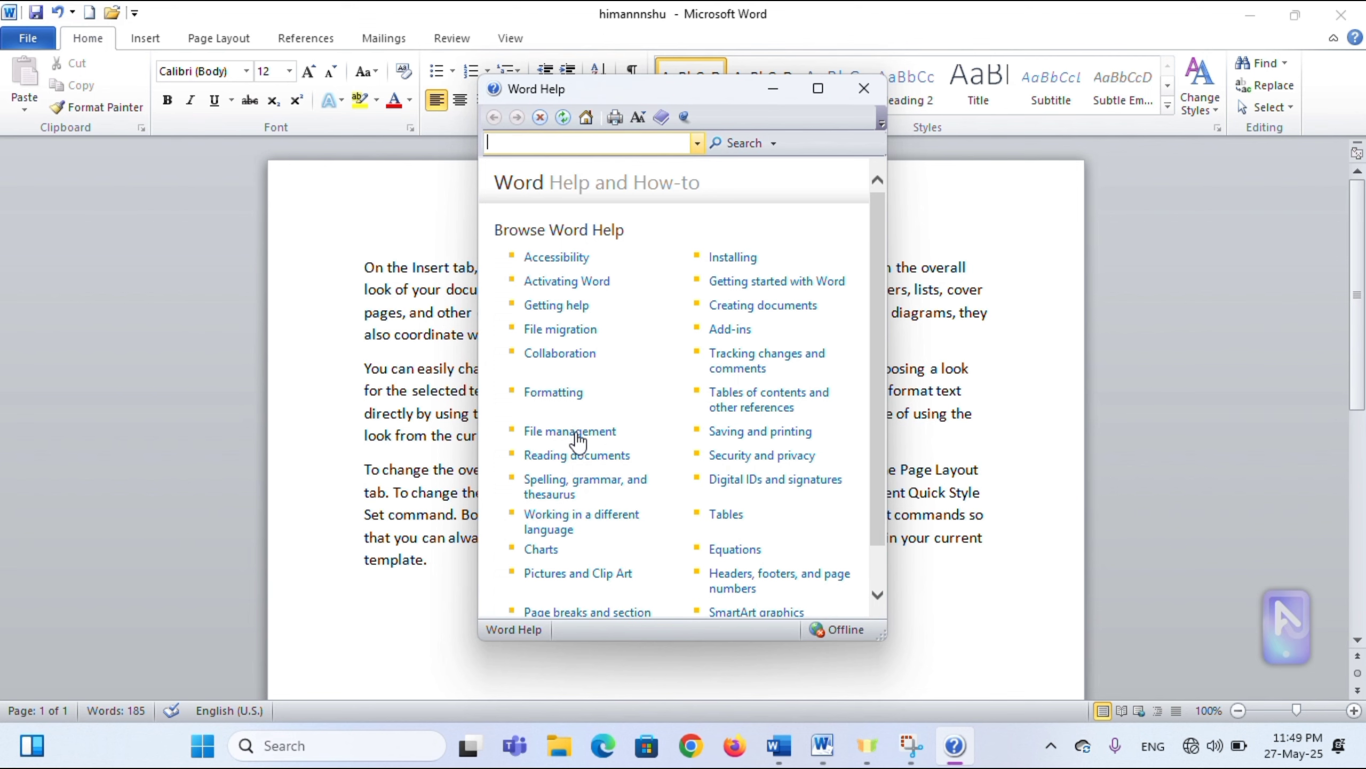
click(865, 90)
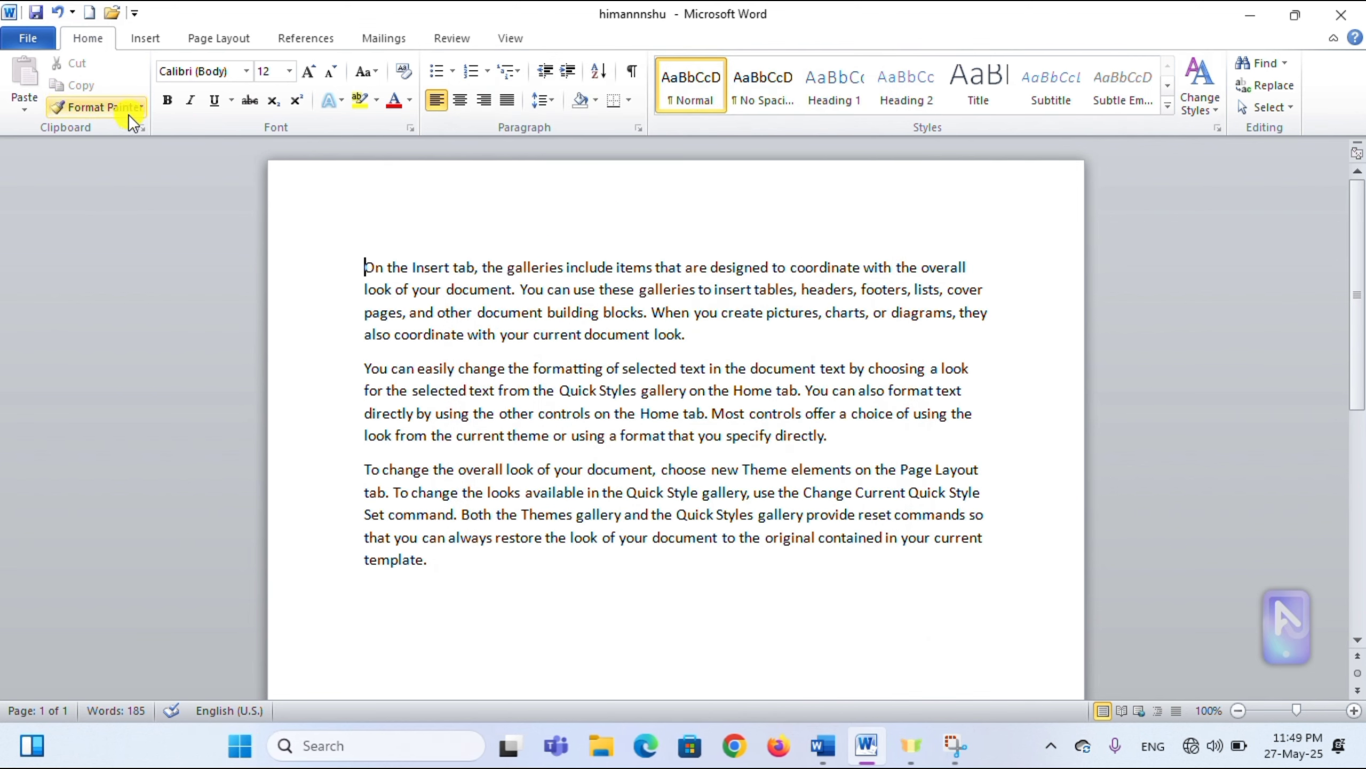
click(29, 51)
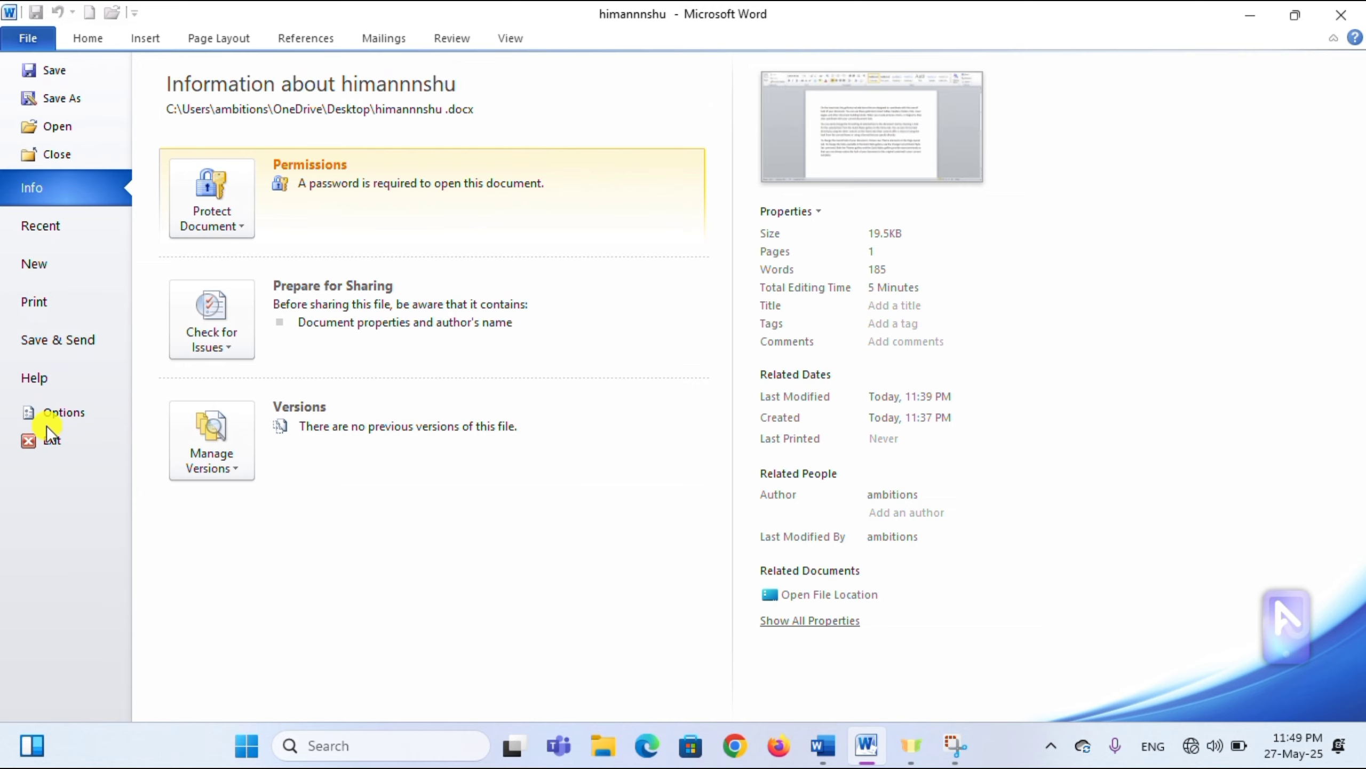
click(55, 413)
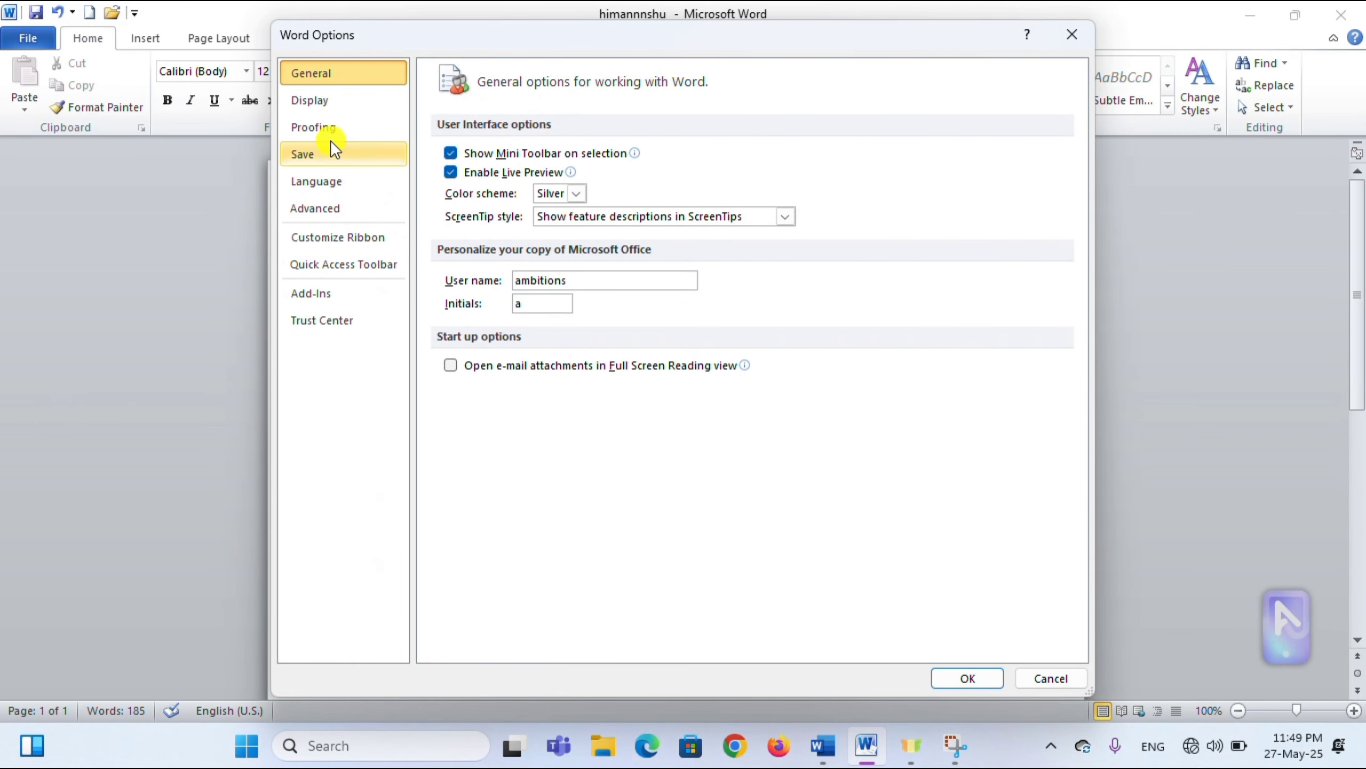
click(329, 131)
click(325, 103)
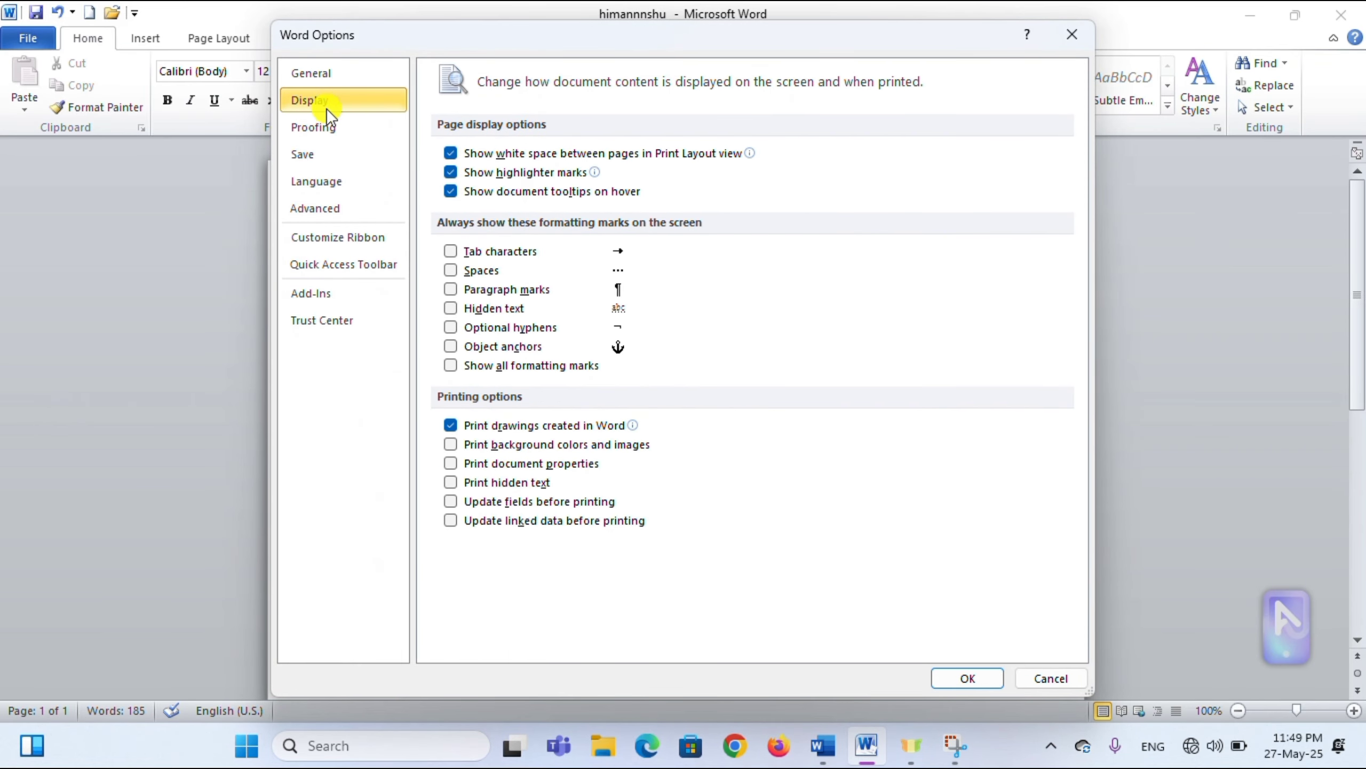
click(340, 161)
click(343, 186)
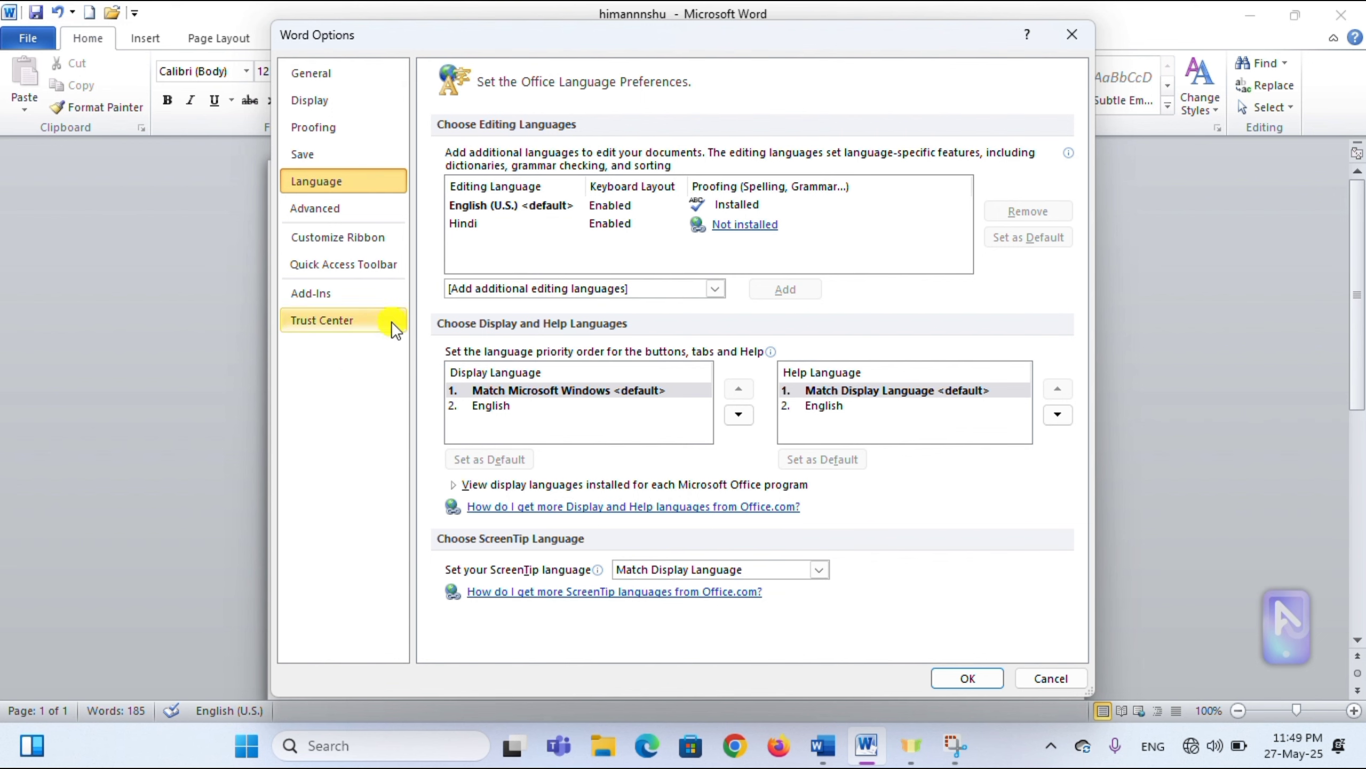
click(1072, 34)
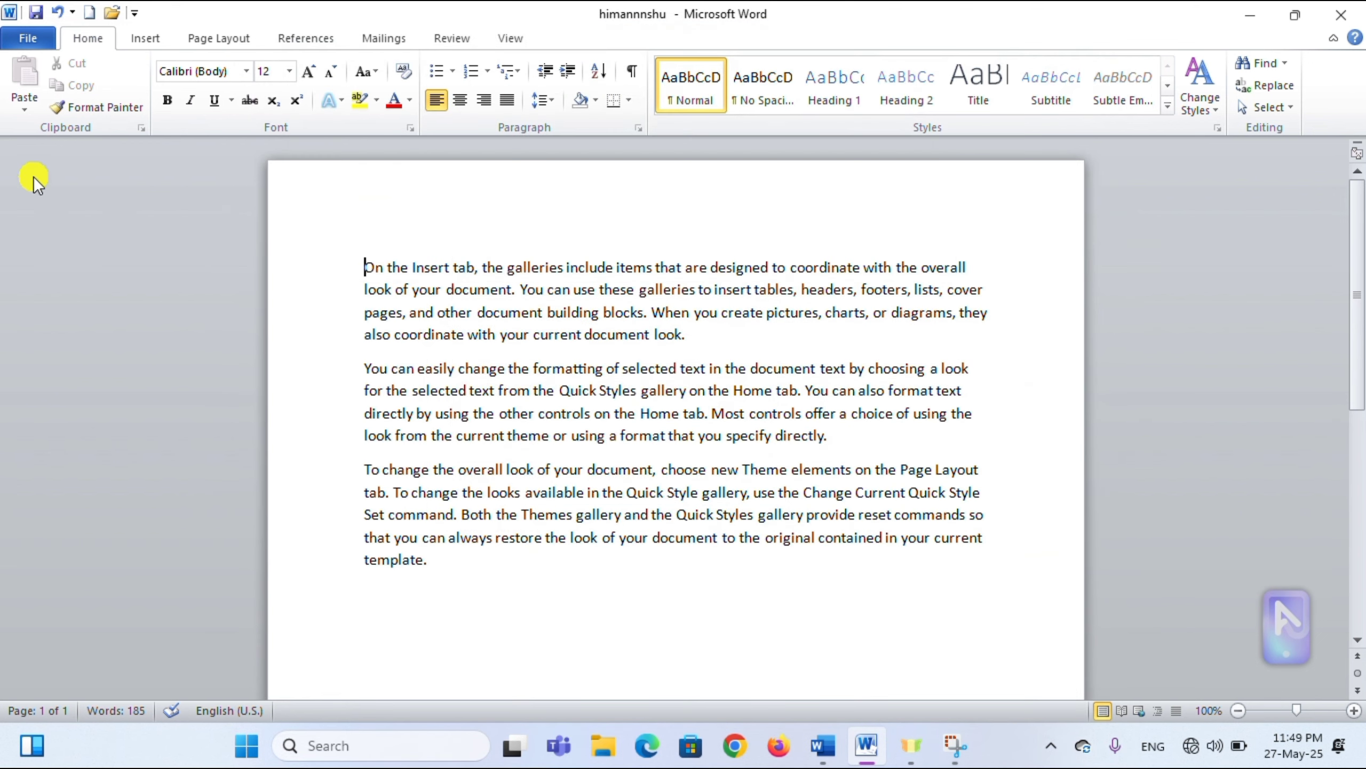
click(24, 42)
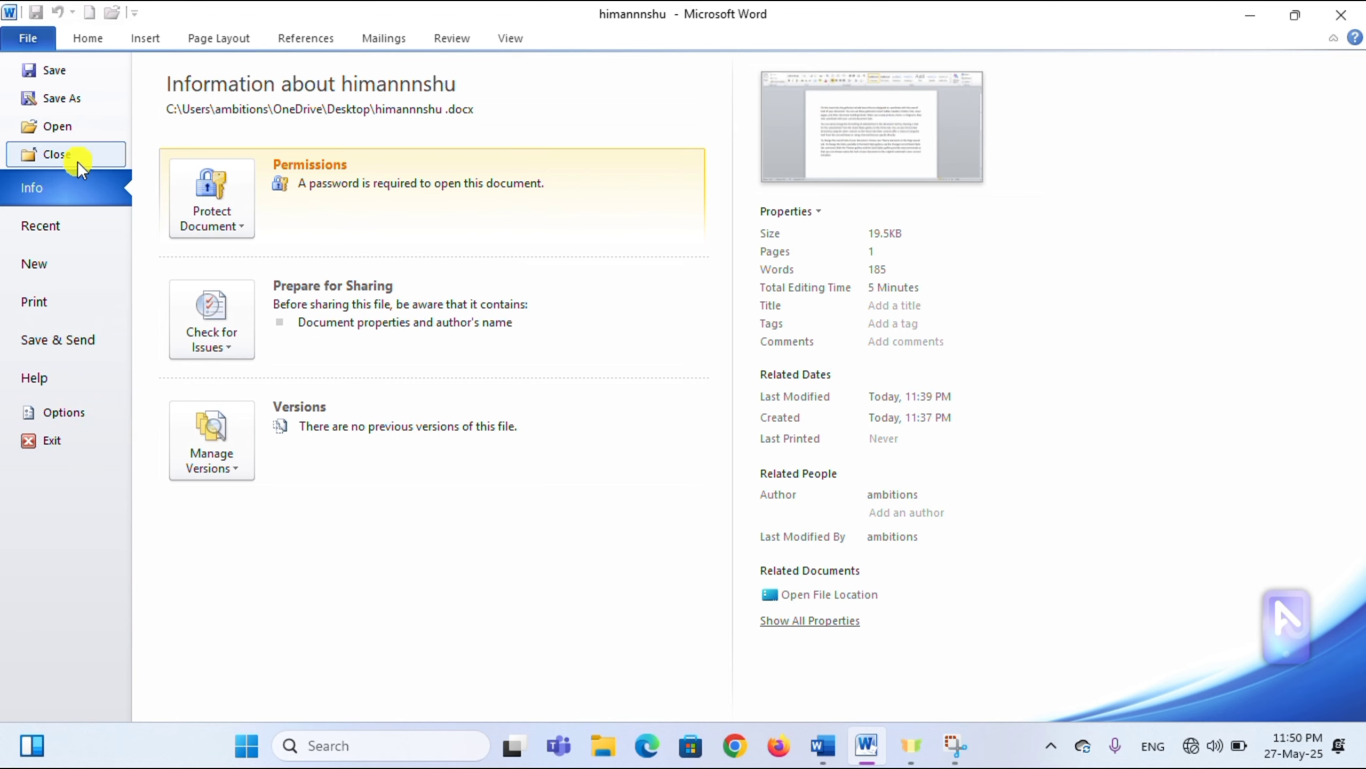
- Exit Word, saving the changes to the himannnshu document
click(90, 447)
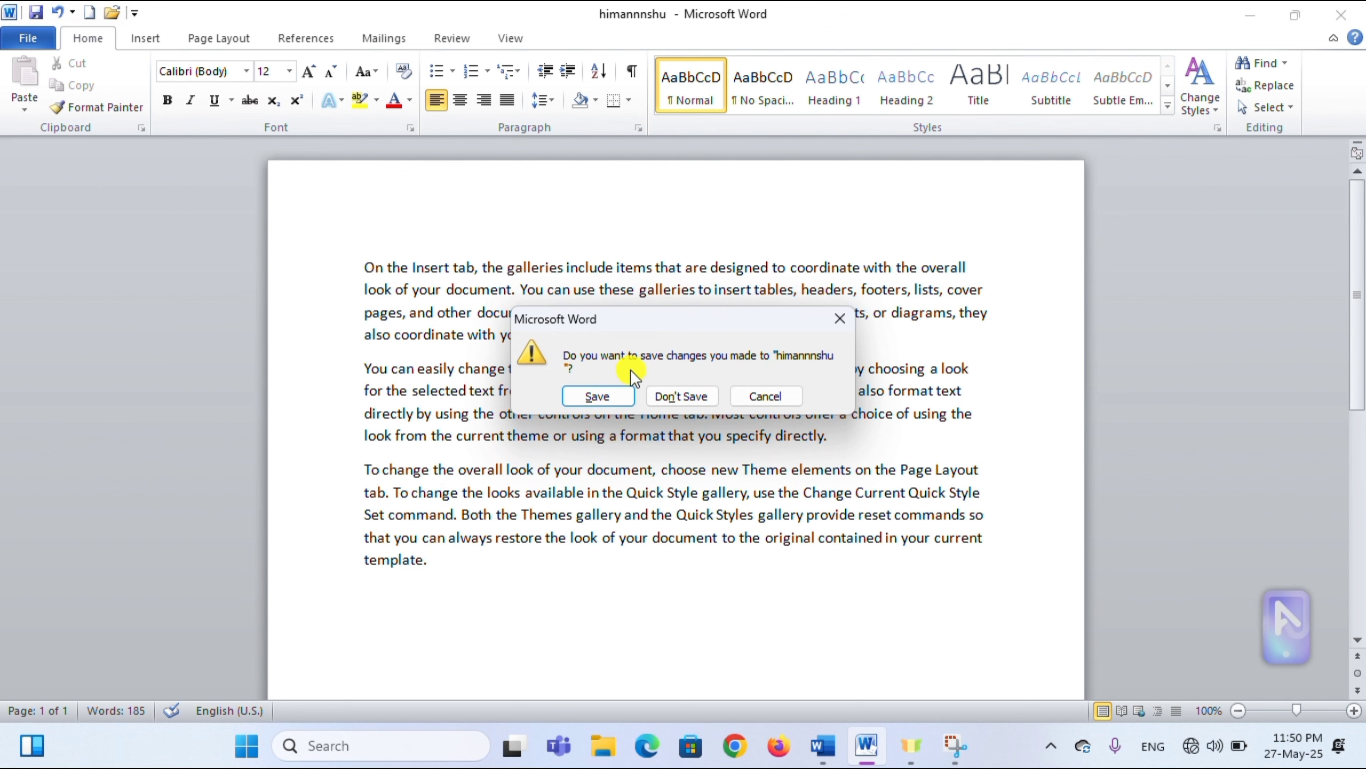
click(598, 396)
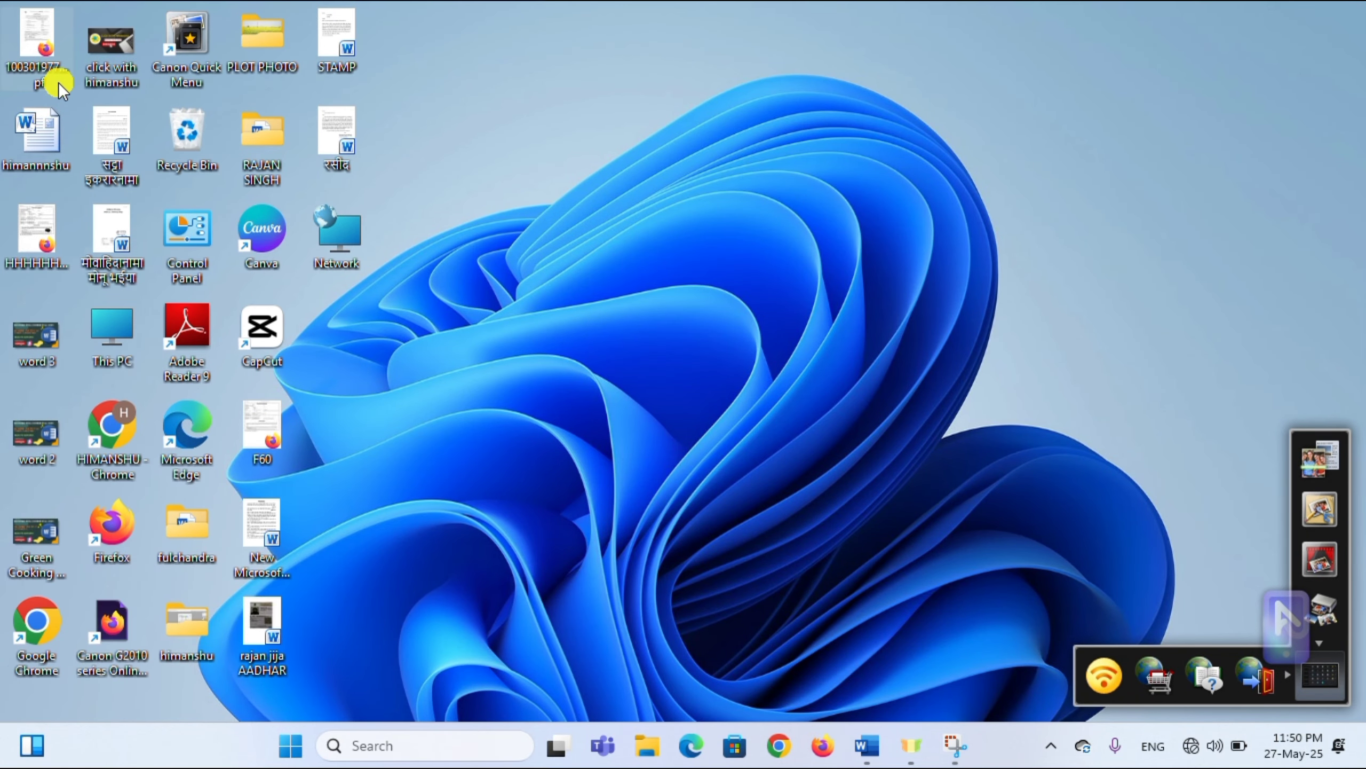
- Search Windows for 'word' and launch Microsoft Word 2010
click(430, 748)
text(w)
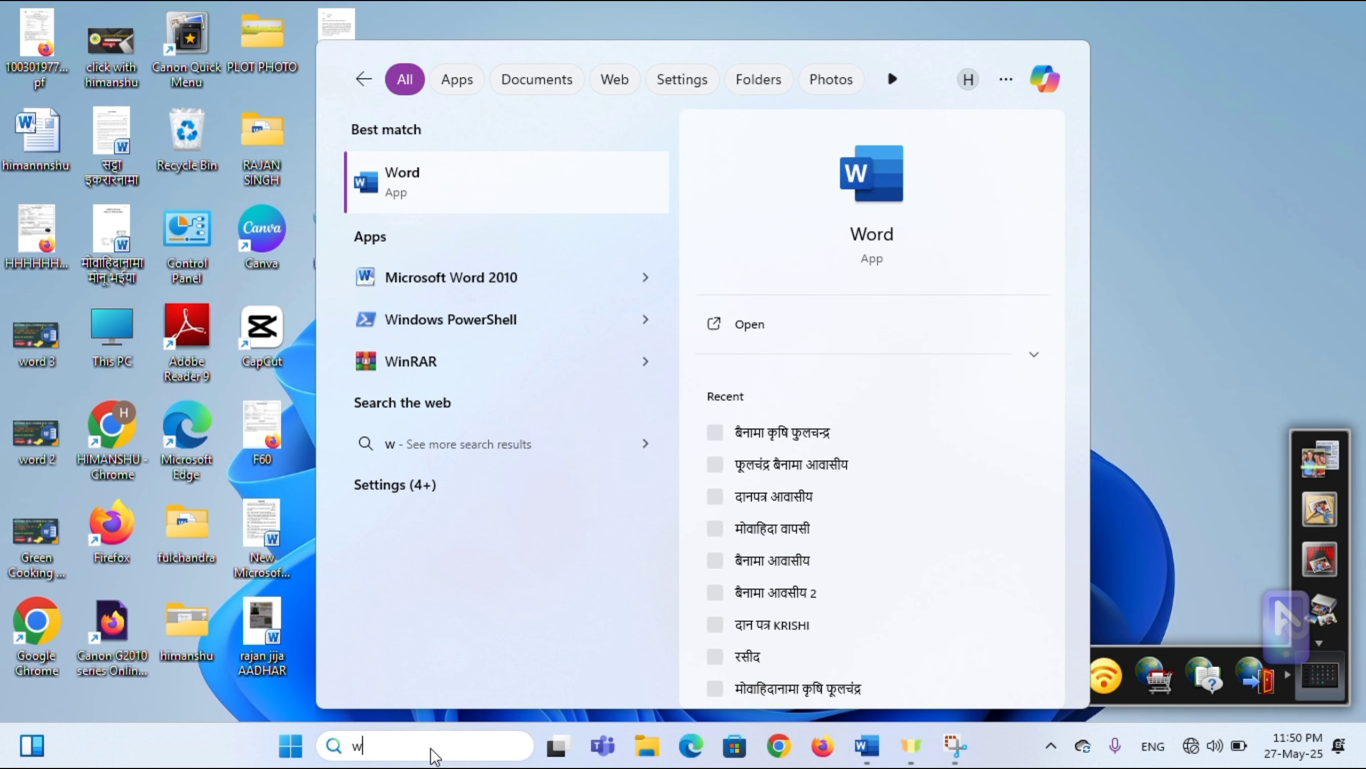
text(ord)
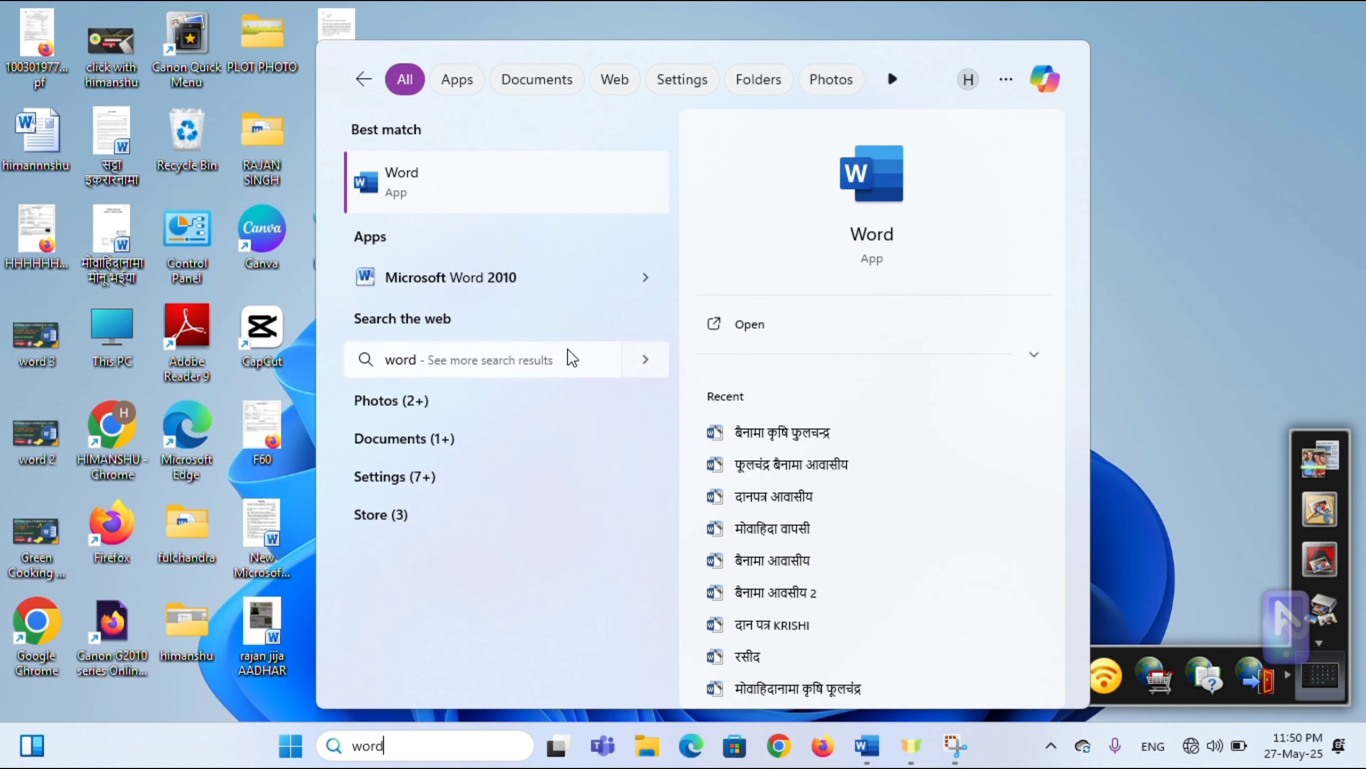
click(497, 283)
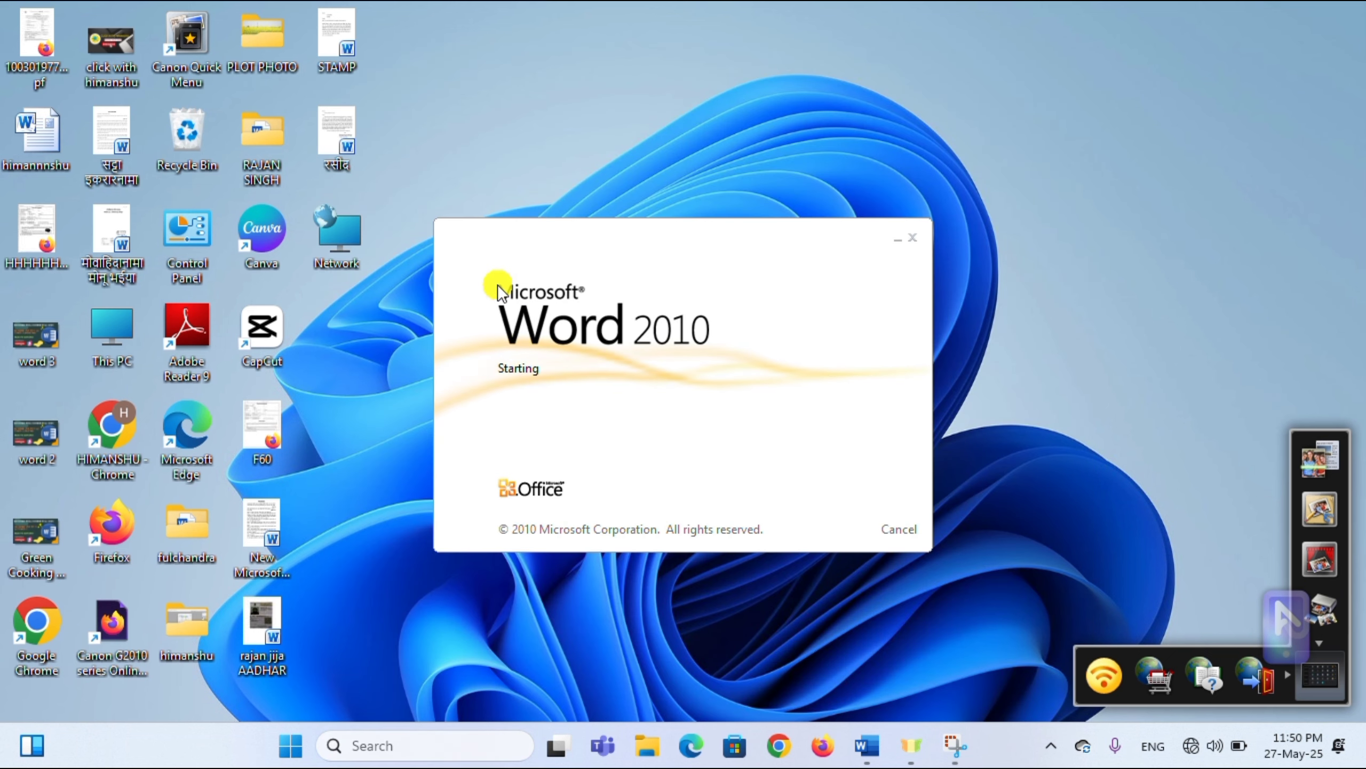